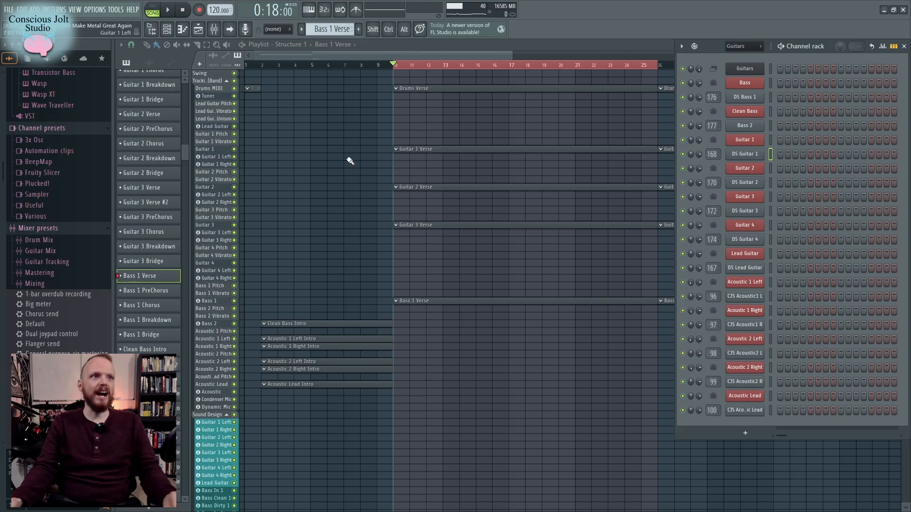
Hide the channel rack, view the Beat arrangement in the playlist, and return to the Structure 1 arrangement
{"action": "key", "text": "F6"}
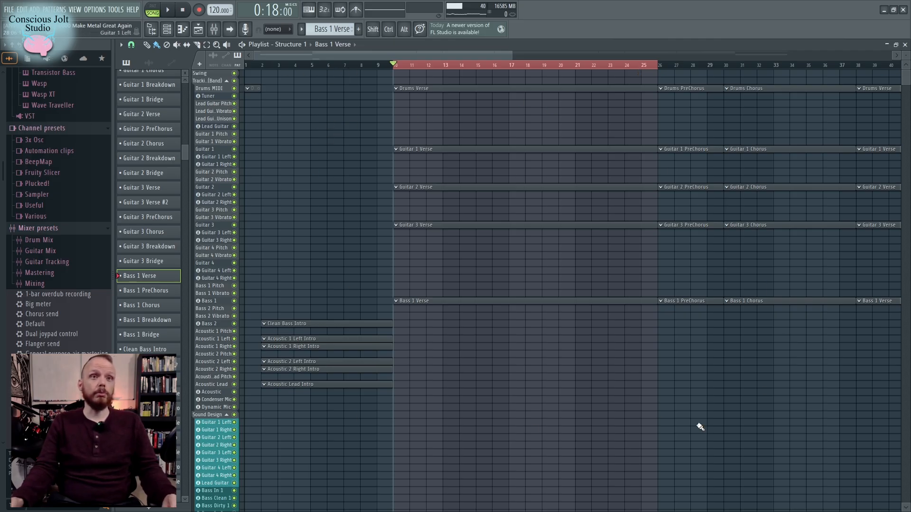
{"action": "left_click", "coordinate": [309, 45]}
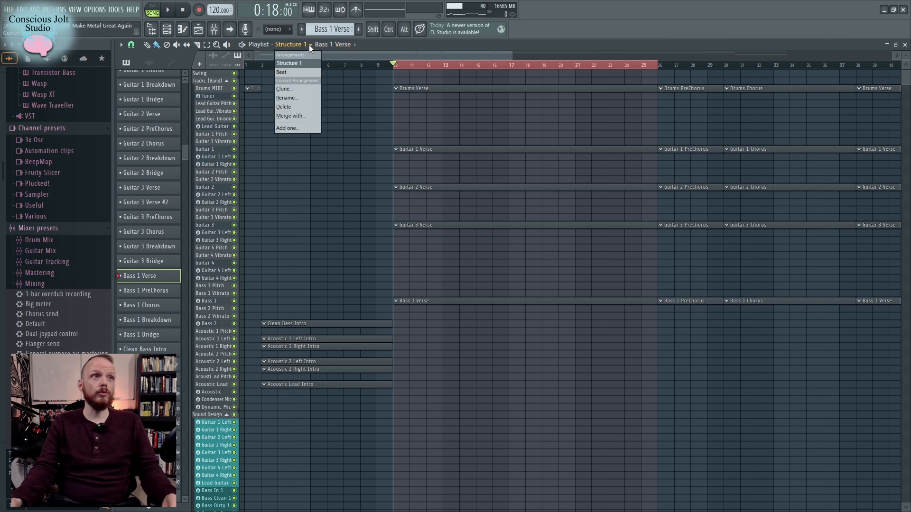
{"action": "left_click", "coordinate": [295, 72]}
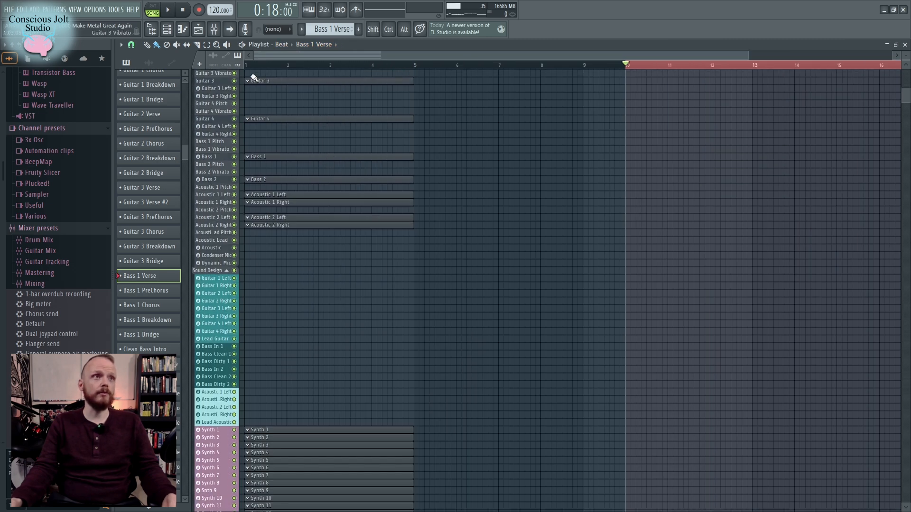
{"action": "scroll", "coordinate": [295, 114], "scroll_direction": "up", "scroll_amount": 2}
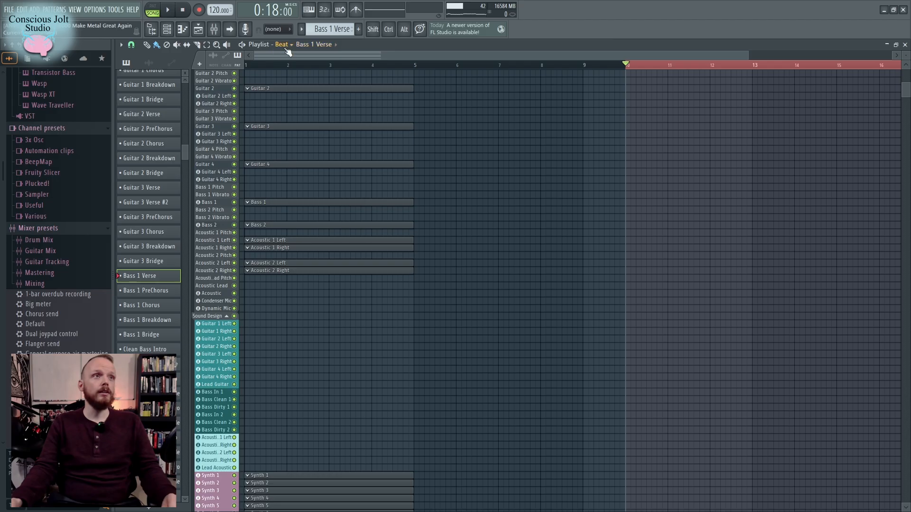
{"action": "left_click", "coordinate": [287, 49]}
{"action": "left_click", "coordinate": [289, 59]}
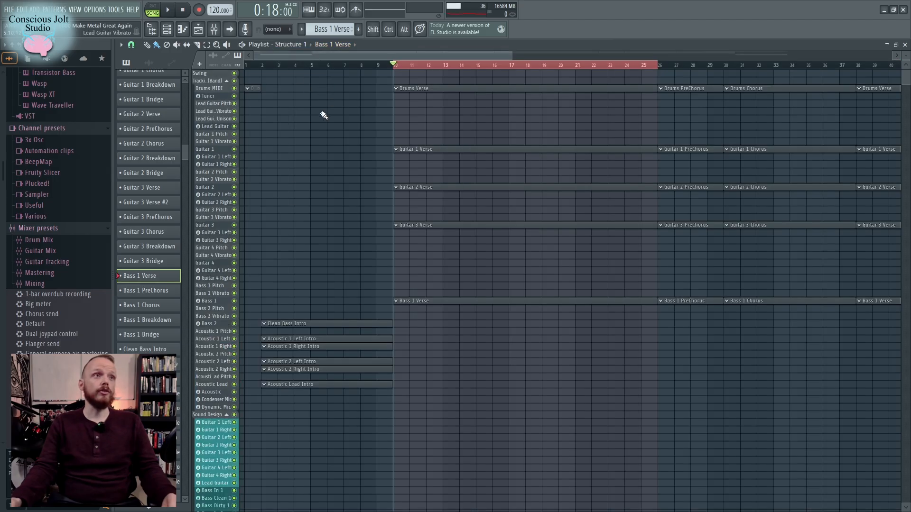
Examine the song sections laid out in the Structure 1 arrangement and read through the full pattern list
{"action": "scroll", "coordinate": [290, 182], "scroll_direction": "up", "scroll_amount": 3, "text": "ctrl"}
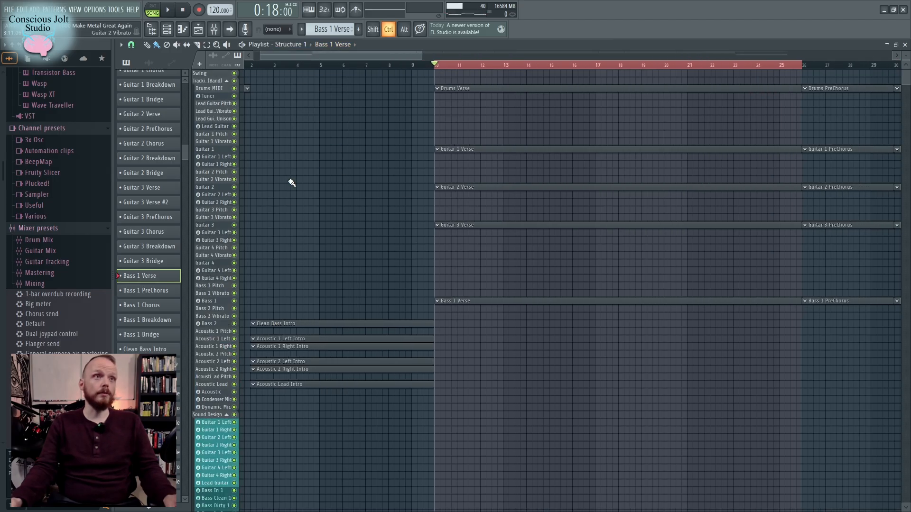
{"action": "scroll", "coordinate": [292, 182], "scroll_direction": "down", "scroll_amount": 4, "text": "ctrl"}
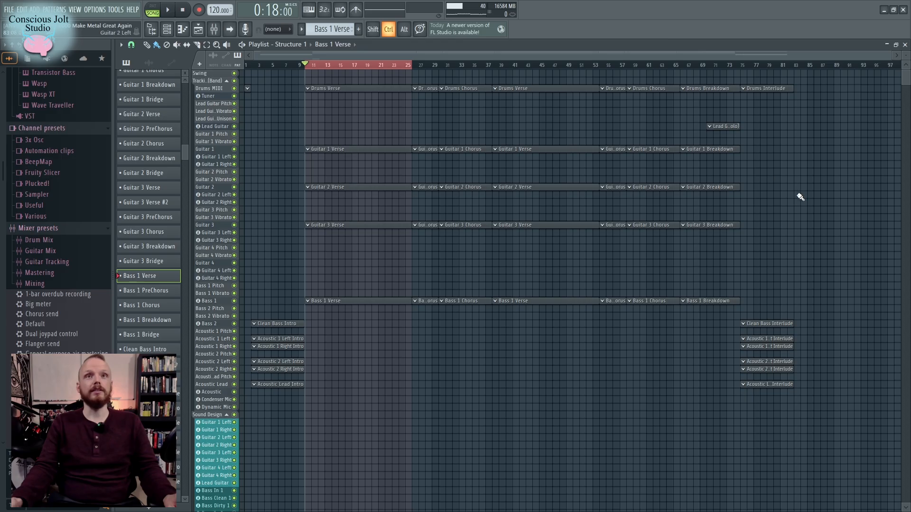
{"action": "scroll", "coordinate": [382, 204], "scroll_direction": "up", "scroll_amount": 3, "text": "ctrl"}
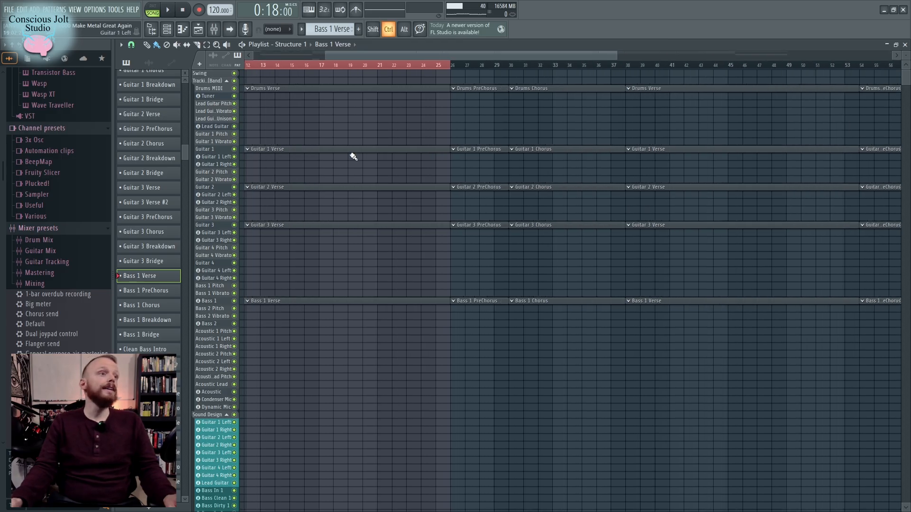
{"action": "scroll", "coordinate": [351, 185], "scroll_direction": "down", "scroll_amount": 2, "text": "ctrl"}
{"action": "scroll", "coordinate": [159, 133], "scroll_direction": "up", "scroll_amount": 4}
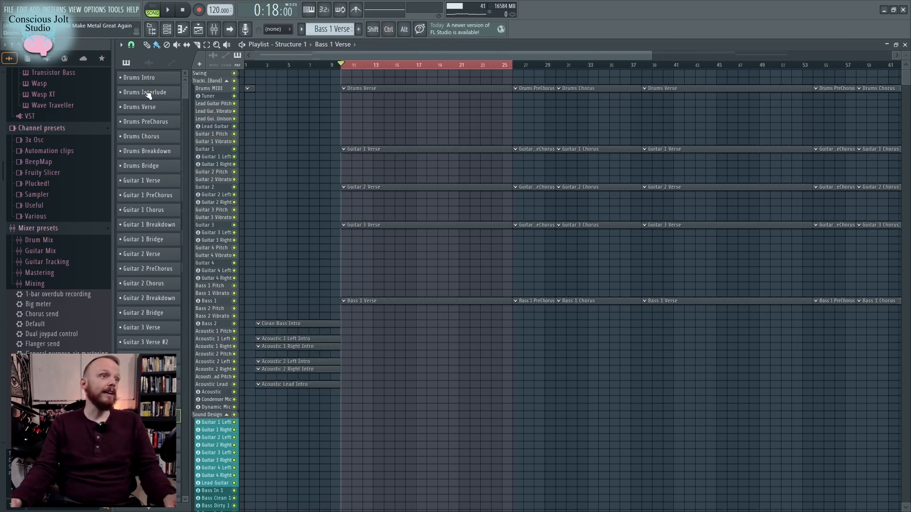
{"action": "scroll", "coordinate": [151, 189], "scroll_direction": "down", "scroll_amount": 12}
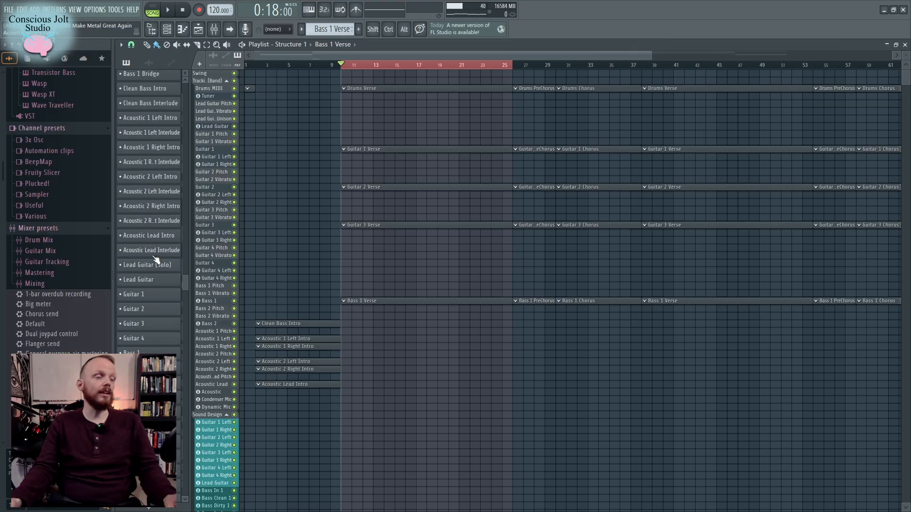
{"action": "scroll", "coordinate": [153, 257], "scroll_direction": "down", "scroll_amount": 15}
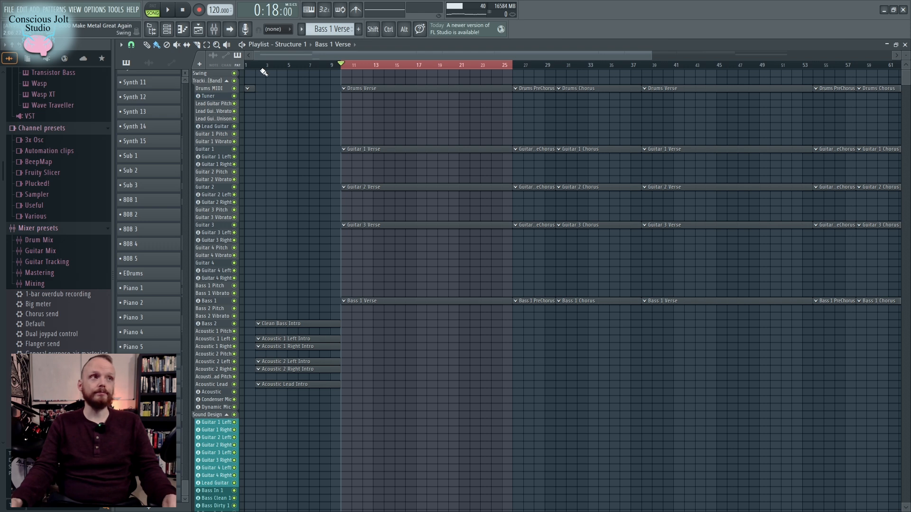
Show the audio clips in the picker, preview the Sub Bass (A) Alt sample in its settings window, and close it
{"action": "left_click", "coordinate": [148, 63]}
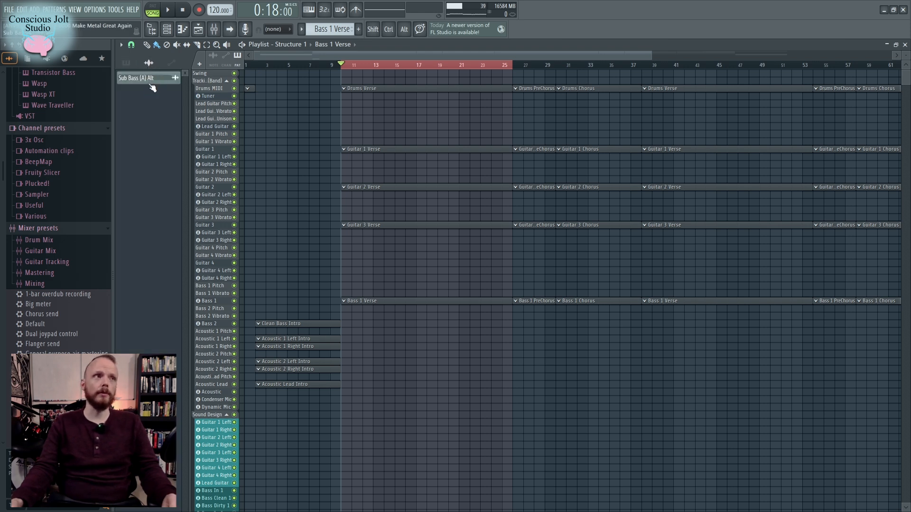
{"action": "left_click", "coordinate": [151, 81]}
{"action": "left_click", "coordinate": [151, 82]}
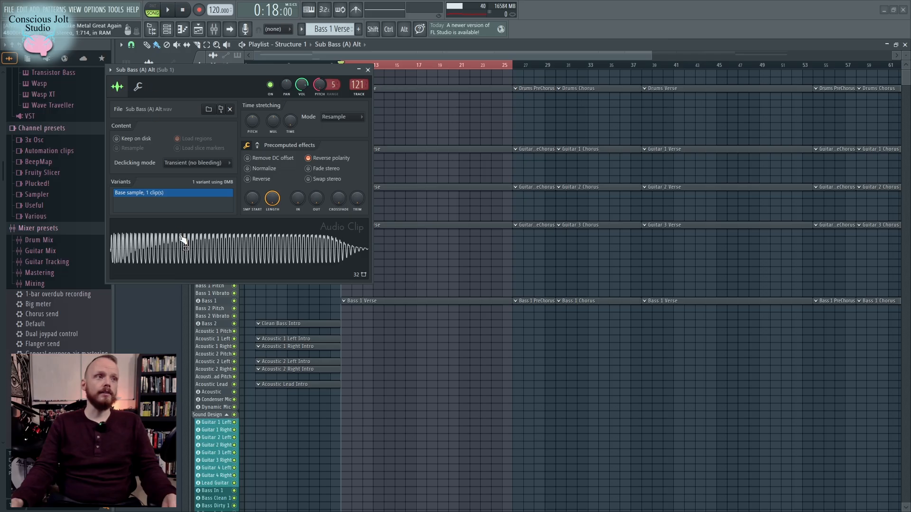
{"action": "left_click", "coordinate": [187, 251]}
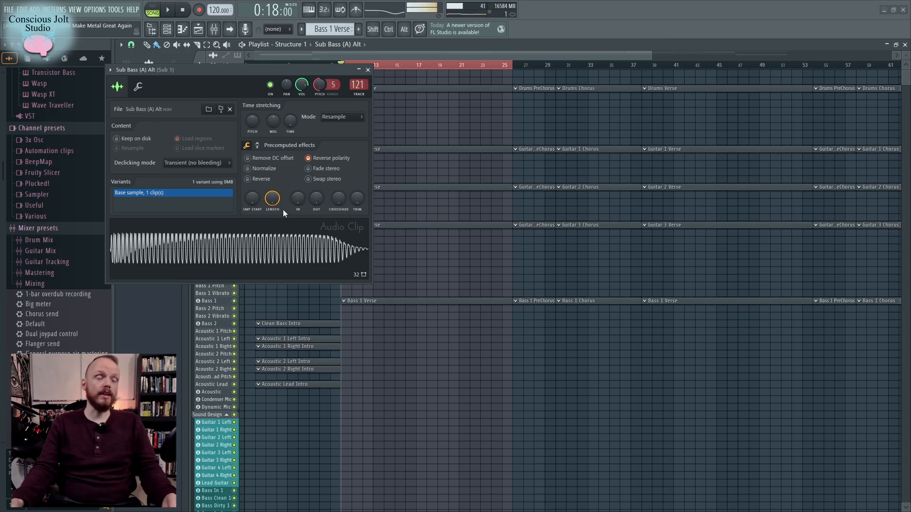
{"action": "left_click", "coordinate": [367, 70]}
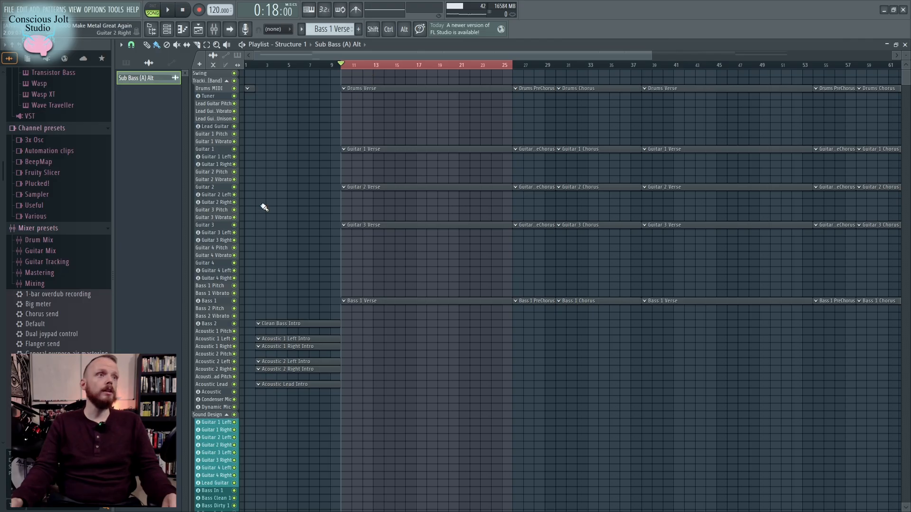
Collapse the Tracking (Band) and Sound Design track groups in the playlist
{"action": "left_click", "coordinate": [227, 81]}
{"action": "left_click", "coordinate": [226, 211]}
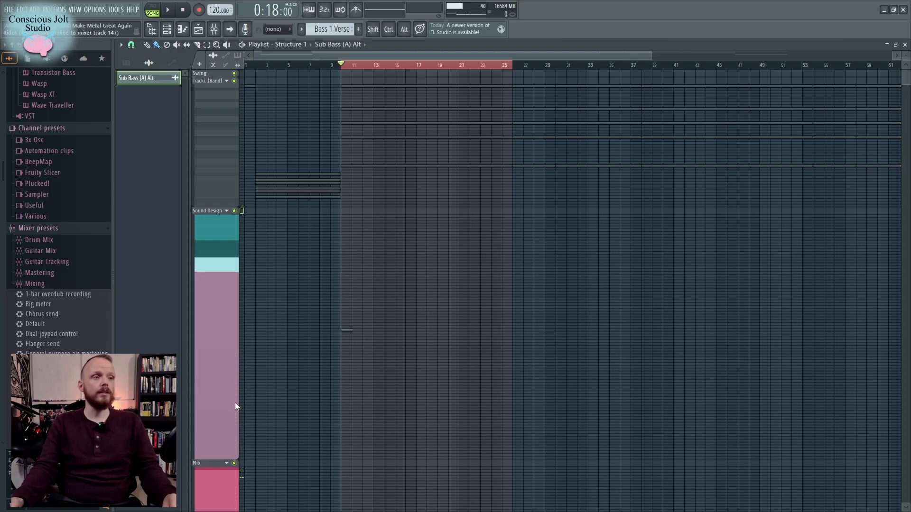
{"action": "scroll", "coordinate": [215, 246], "scroll_direction": "down", "scroll_amount": 1}
{"action": "scroll", "coordinate": [216, 244], "scroll_direction": "up", "scroll_amount": 1}
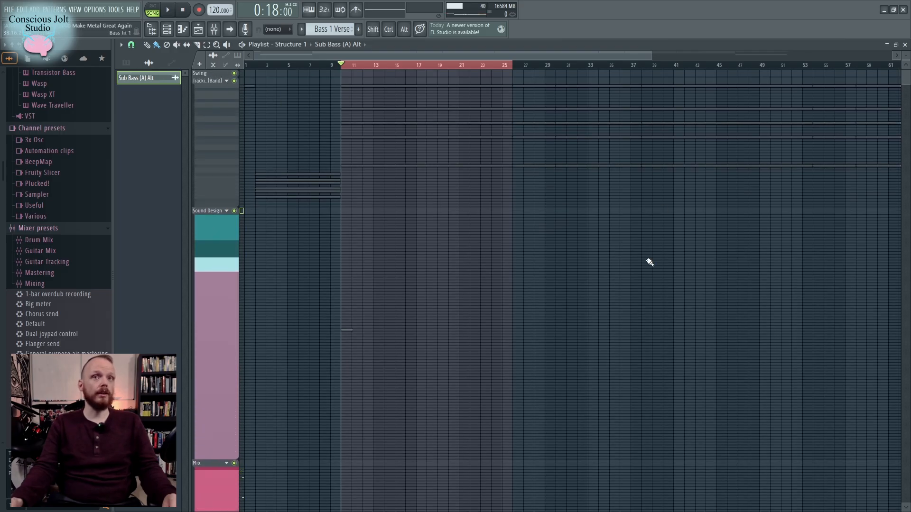
Show and hide the channel rack, and expand the Tracking (Band) track group again
{"action": "key", "text": "F6"}
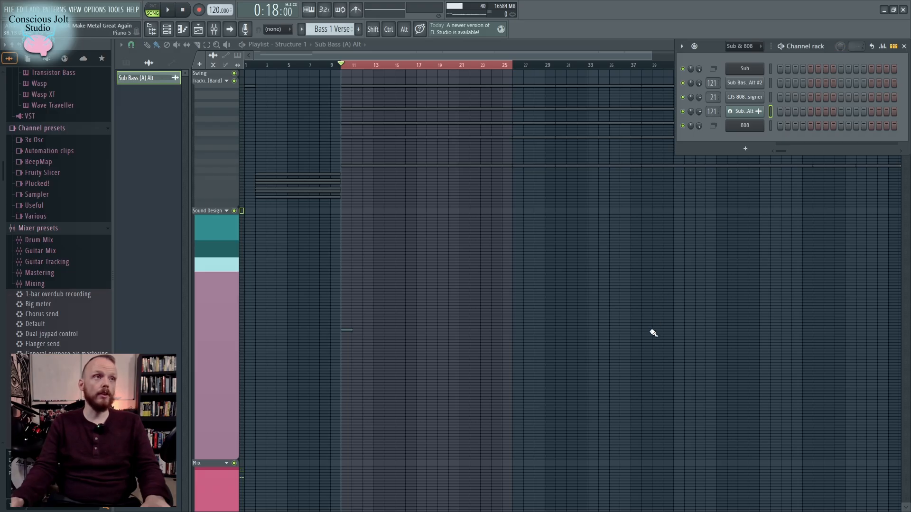
{"action": "key", "text": "F6"}
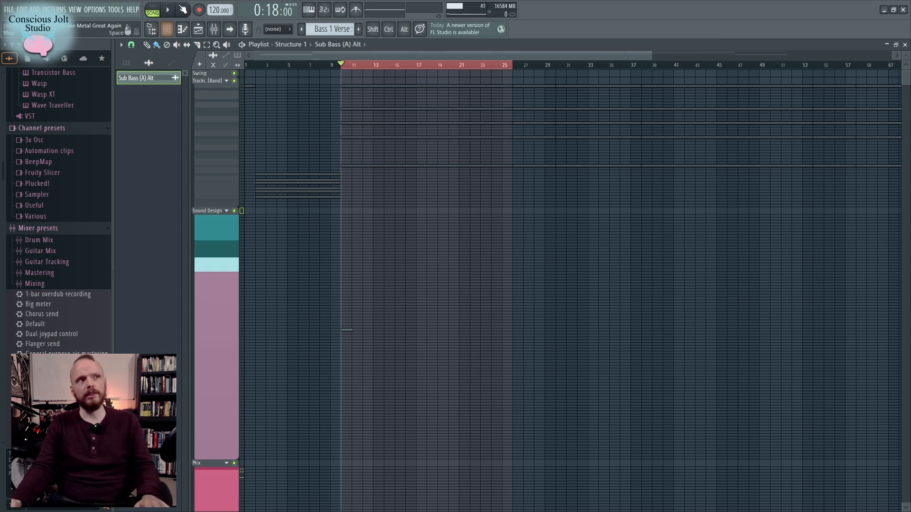
{"action": "left_click", "coordinate": [228, 83]}
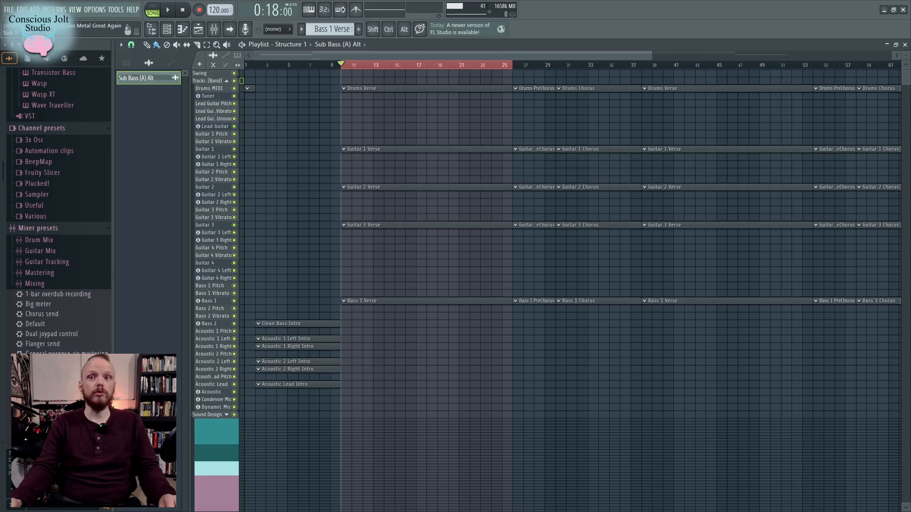
Inspect the guitar, bass, acoustic, mic and tuner tracks at the far end of the mixer, and return to the playlist
{"action": "key", "text": "F9"}
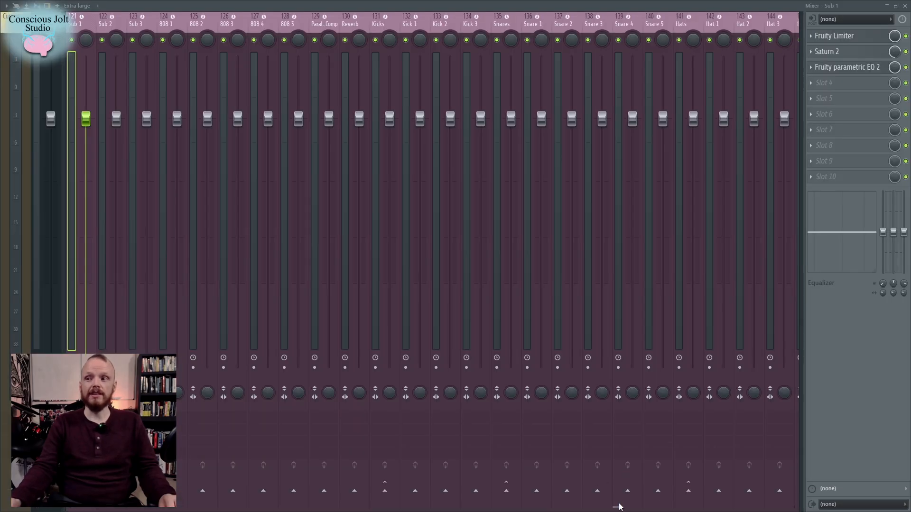
{"action": "left_click_drag", "start_coordinate": [619, 508], "coordinate": [807, 489]}
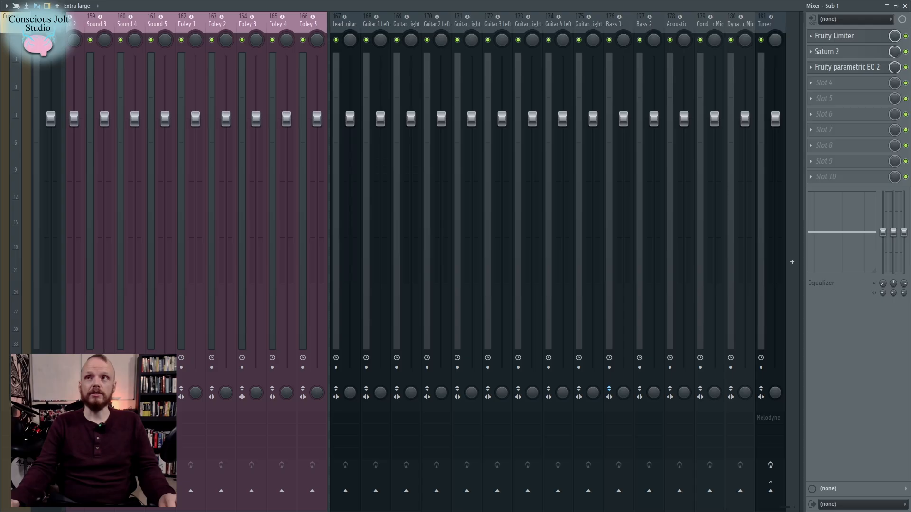
{"action": "left_click", "coordinate": [350, 27]}
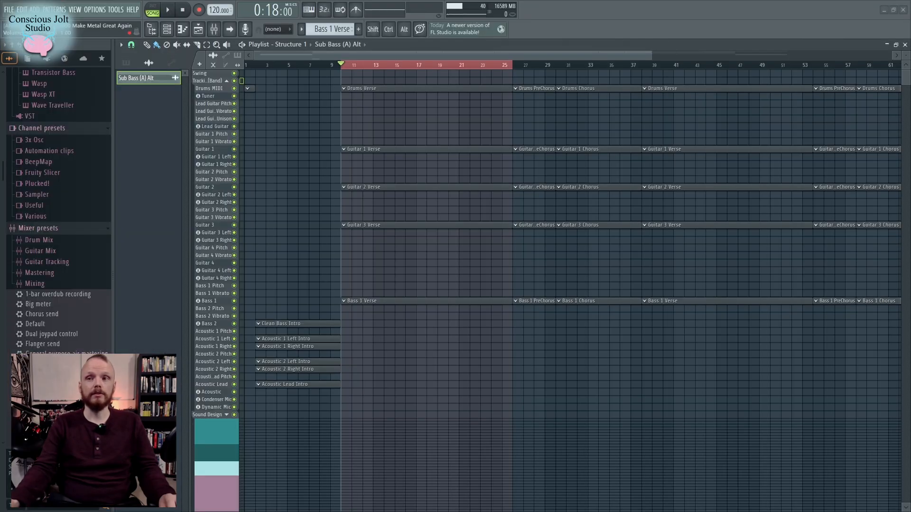
Expand the Sound Design track group to view its guitar, bass, acoustic, synth and drum tracks, and collapse it again
{"action": "scroll", "coordinate": [198, 346], "scroll_direction": "down", "scroll_amount": 10}
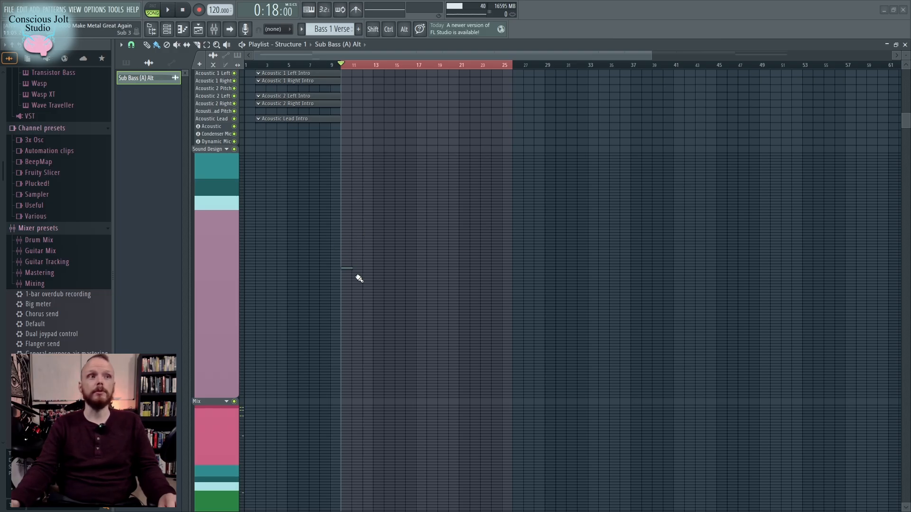
{"action": "scroll", "coordinate": [243, 201], "scroll_direction": "down", "scroll_amount": 5}
{"action": "scroll", "coordinate": [228, 96], "scroll_direction": "up", "scroll_amount": 2}
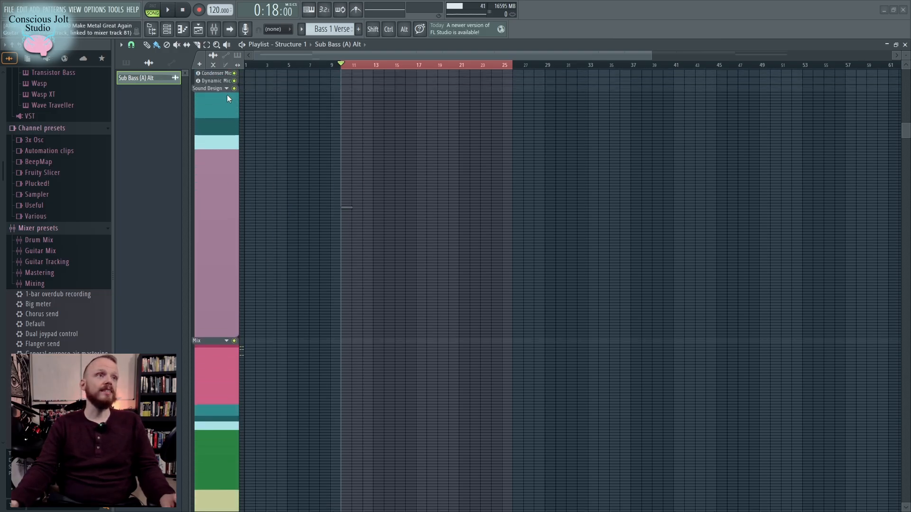
{"action": "left_click", "coordinate": [227, 88]}
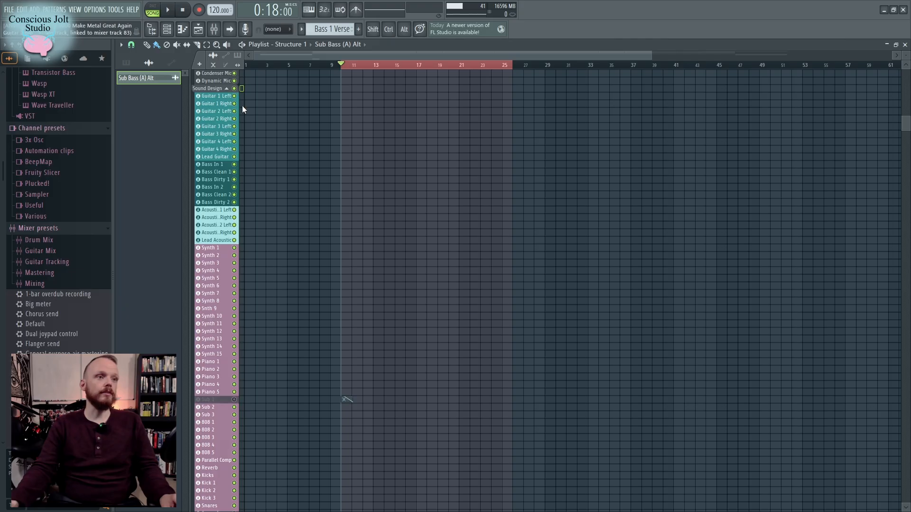
{"action": "left_click", "coordinate": [226, 89]}
Expand the Mix track group to look through its bus and send tracks, and collapse it again
{"action": "scroll", "coordinate": [228, 304], "scroll_direction": "down", "scroll_amount": 8}
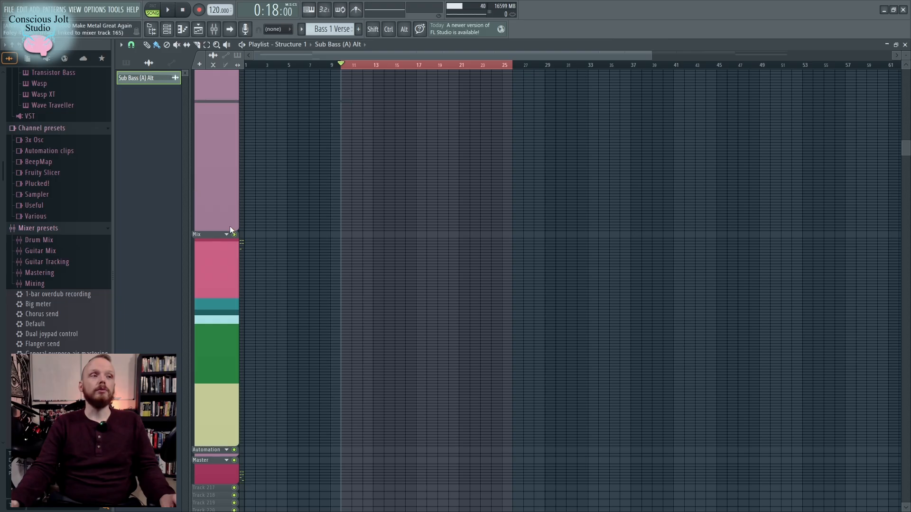
{"action": "left_click", "coordinate": [227, 235]}
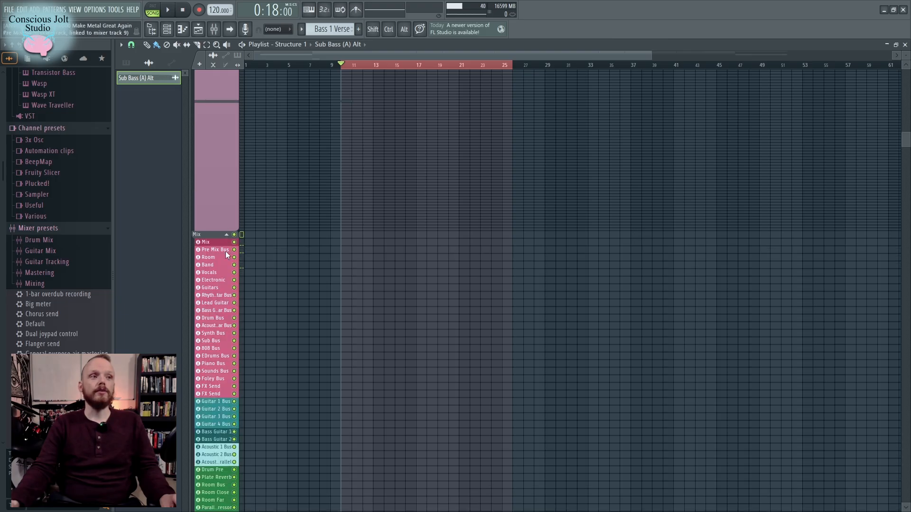
{"action": "scroll", "coordinate": [218, 340], "scroll_direction": "down", "scroll_amount": 2}
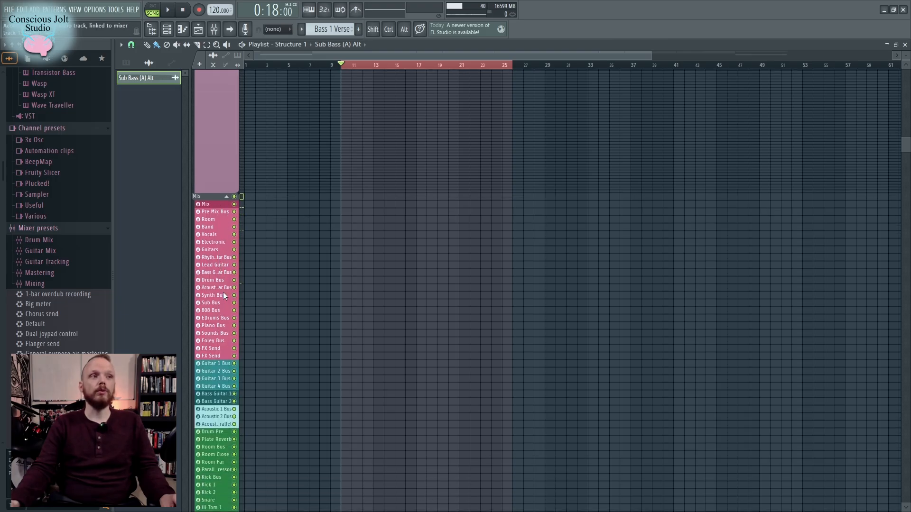
{"action": "scroll", "coordinate": [227, 309], "scroll_direction": "down", "scroll_amount": 2}
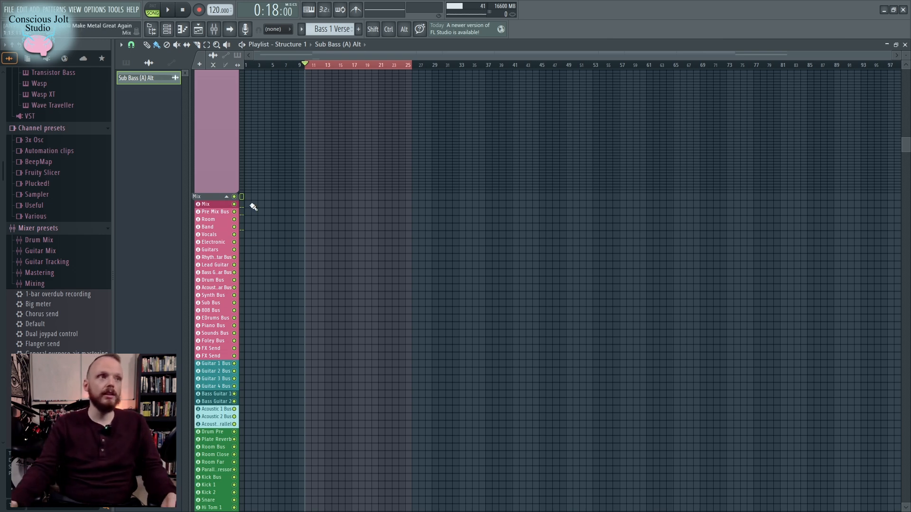
{"action": "left_click", "coordinate": [227, 197]}
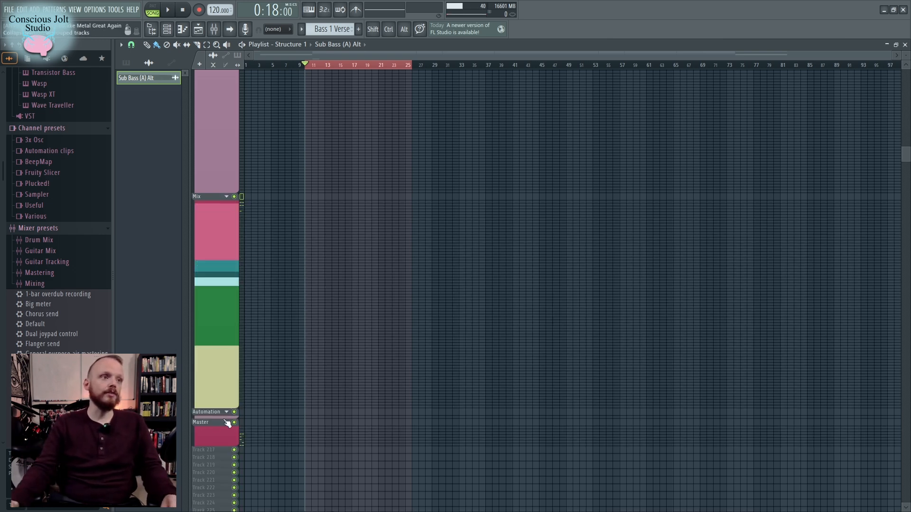
Expand the Master and Automation track groups to view their tracks, and collapse both groups again
{"action": "left_click", "coordinate": [226, 422]}
{"action": "scroll", "coordinate": [222, 337], "scroll_direction": "down", "scroll_amount": 2}
{"action": "left_click", "coordinate": [226, 359]}
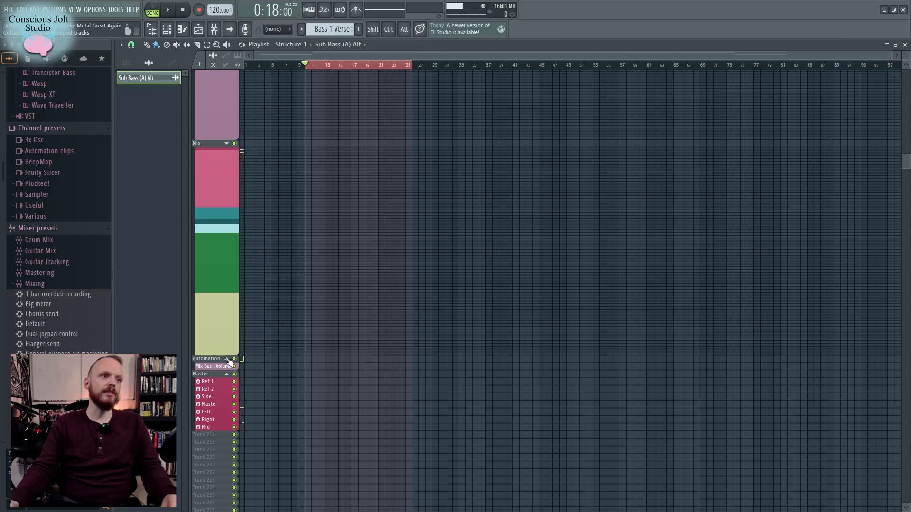
{"action": "left_click", "coordinate": [227, 359]}
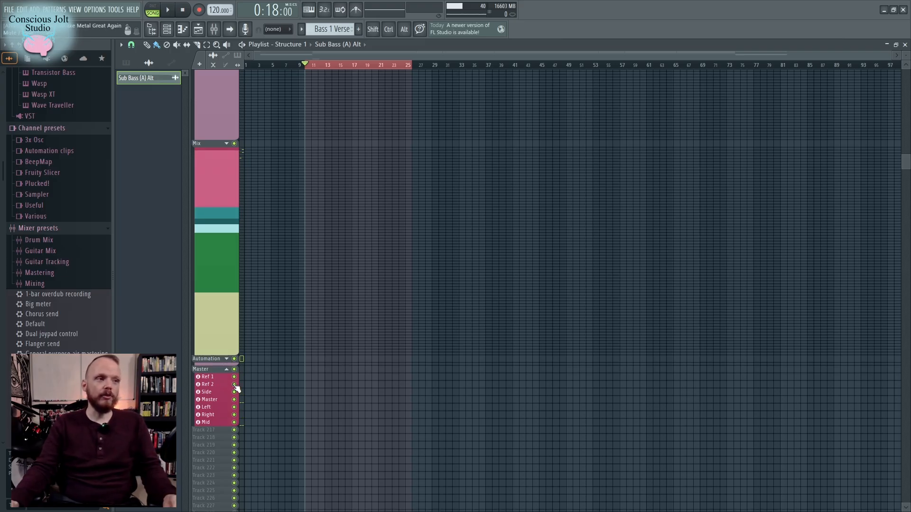
{"action": "left_click", "coordinate": [226, 369]}
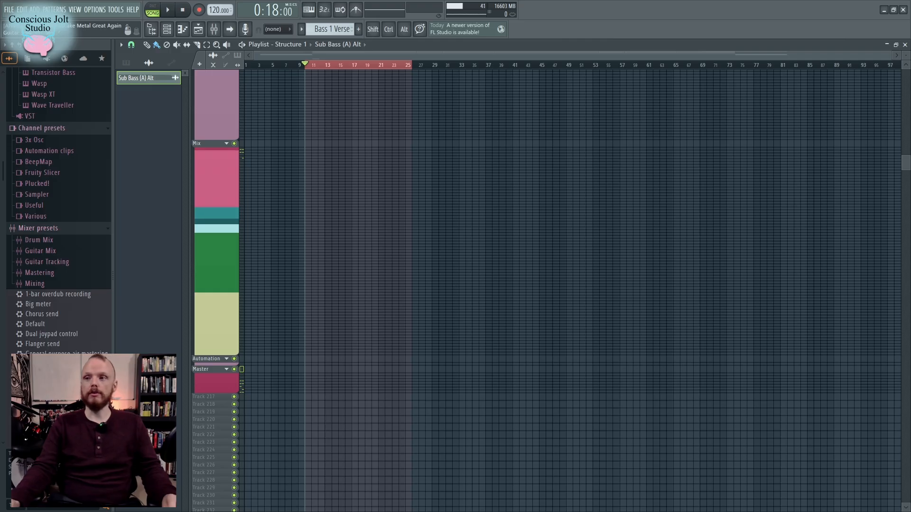
Look back through the mixer from the far tracks to the room and bus tracks, and inspect Fruity Convolver on Room Close
{"action": "key", "text": "F9"}
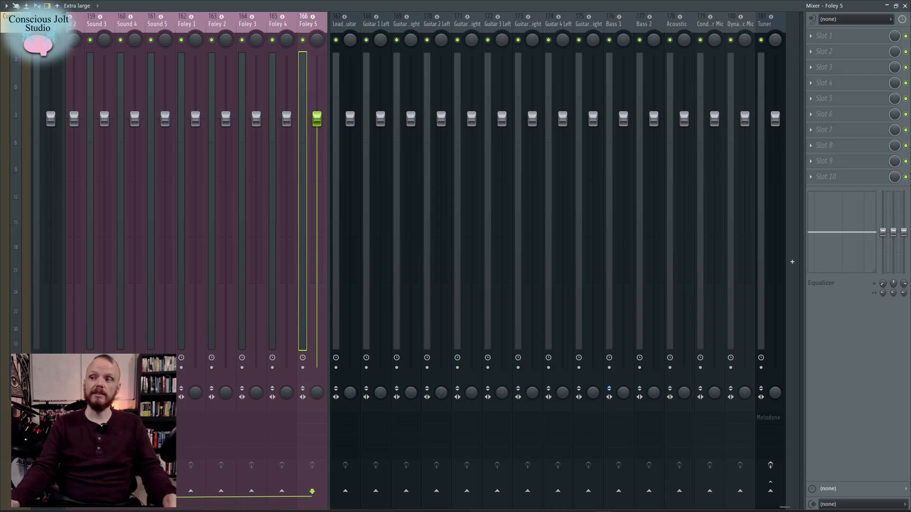
{"action": "left_click_drag", "start_coordinate": [784, 509], "coordinate": [441, 508]}
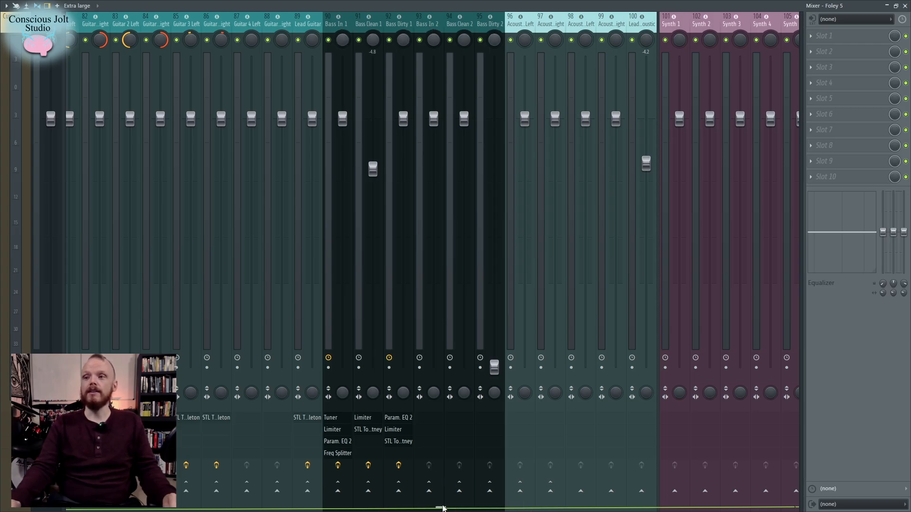
{"action": "left_click_drag", "start_coordinate": [443, 508], "coordinate": [207, 494]}
{"action": "scroll", "coordinate": [188, 494], "scroll_direction": "up", "scroll_amount": 1}
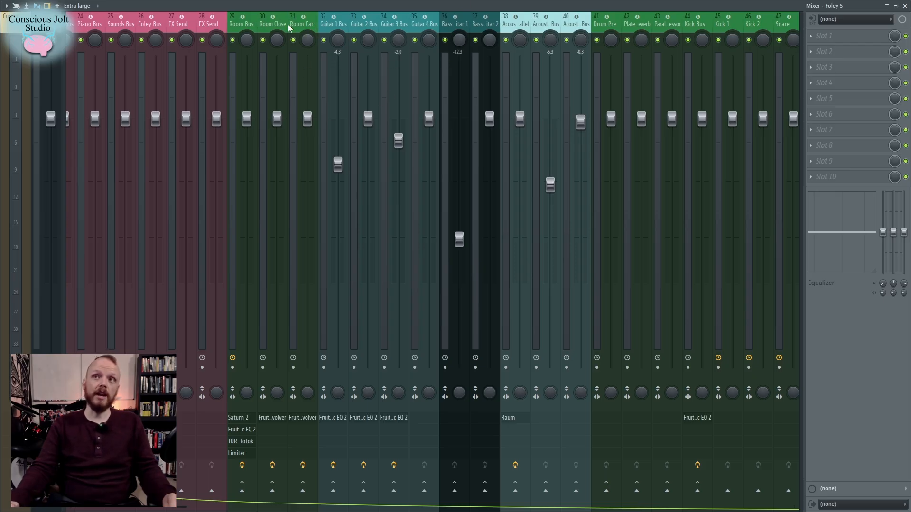
{"action": "left_click", "coordinate": [283, 418]}
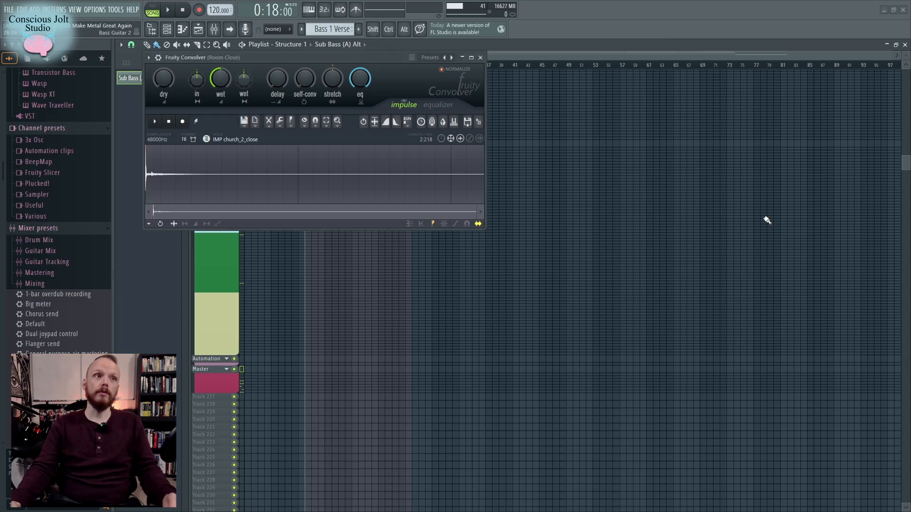
{"action": "left_click", "coordinate": [480, 57]}
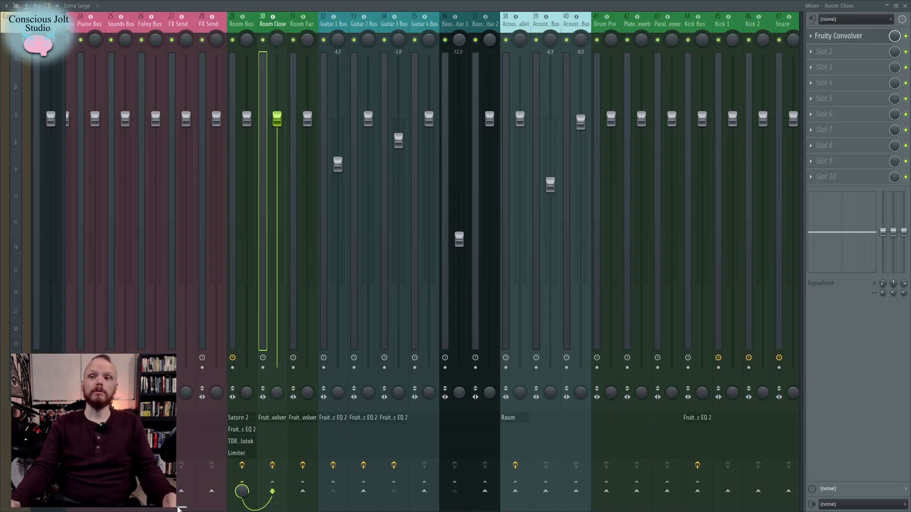
Trace the routing at the start of the mixer by selecting Pre Mix Bus, Mid, Left, Mix, Master and Ref 2 in turn
{"action": "left_click_drag", "start_coordinate": [180, 509], "coordinate": [106, 506]}
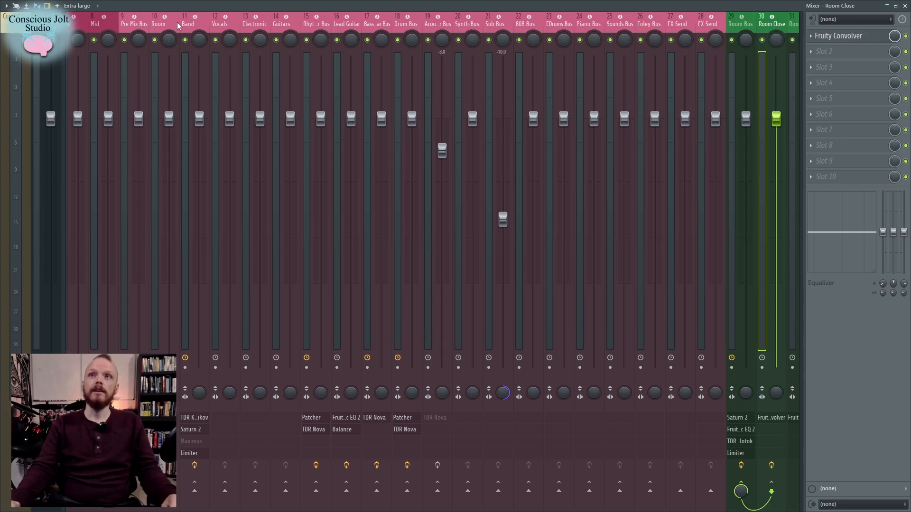
{"action": "left_click_drag", "start_coordinate": [110, 510], "coordinate": [81, 508]}
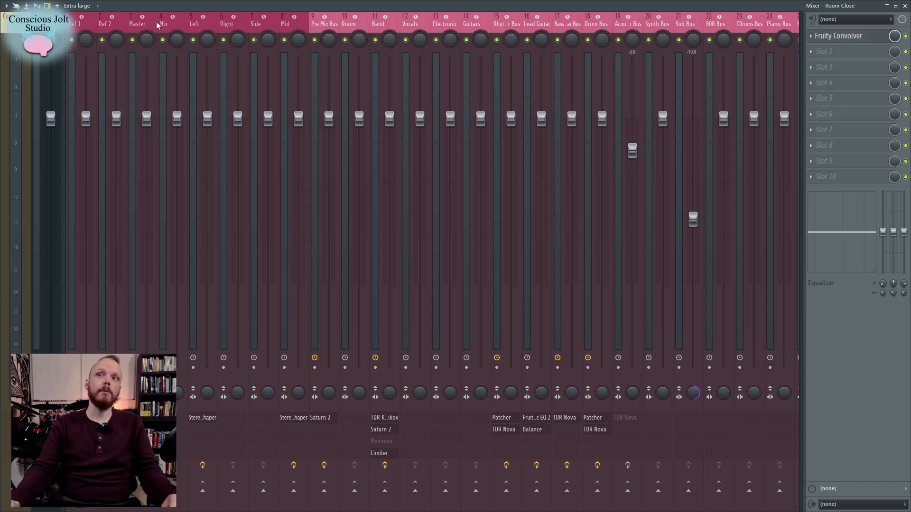
{"action": "left_click", "coordinate": [327, 24]}
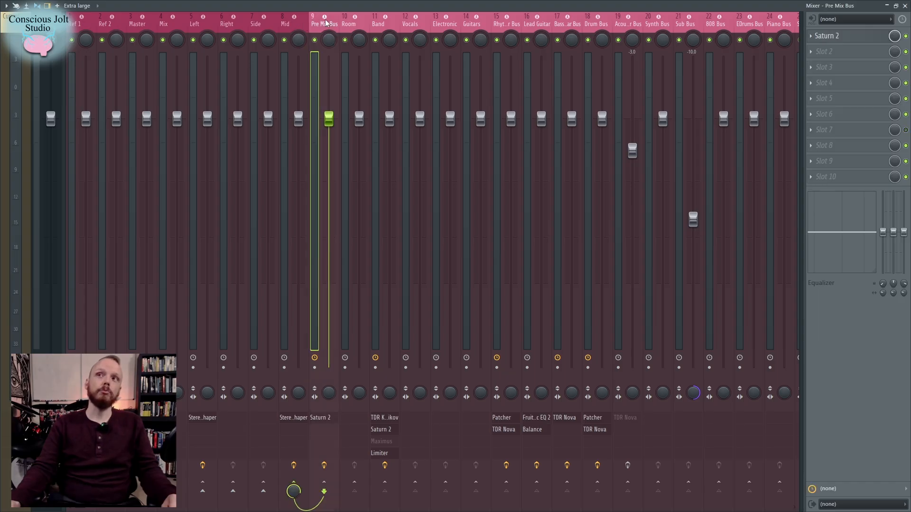
{"action": "left_click", "coordinate": [293, 28]}
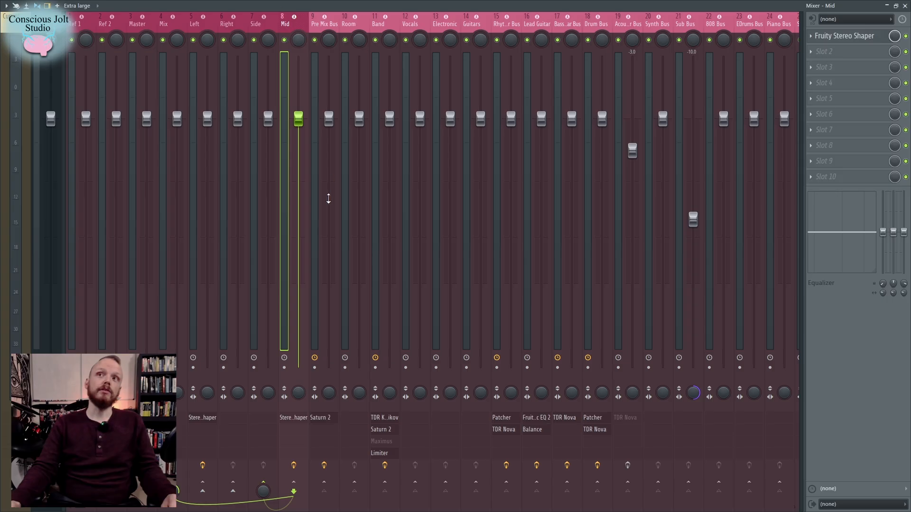
{"action": "left_click", "coordinate": [264, 456]}
{"action": "left_click", "coordinate": [198, 451]}
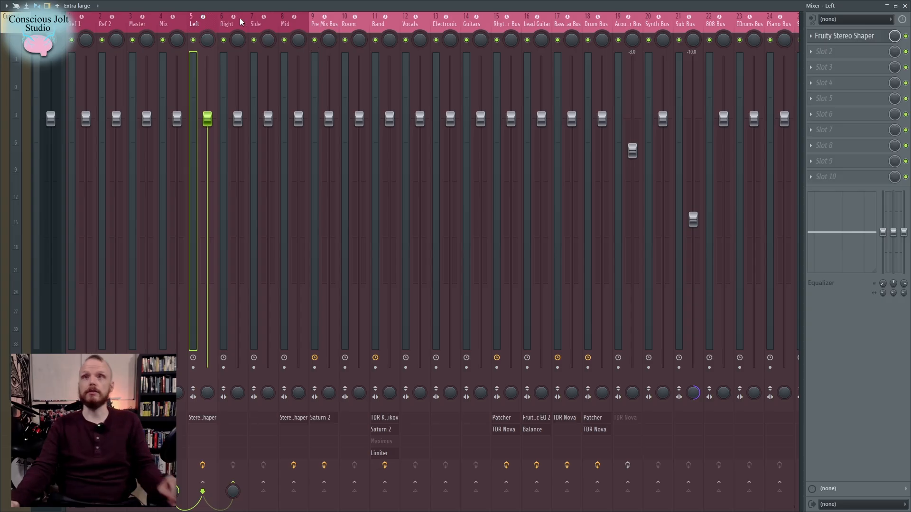
{"action": "left_click", "coordinate": [172, 22]}
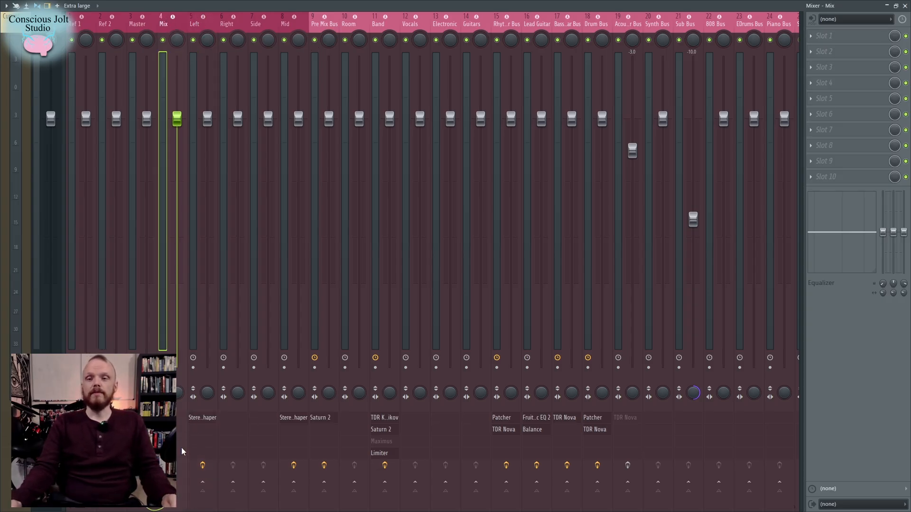
{"action": "key", "text": "Left"}
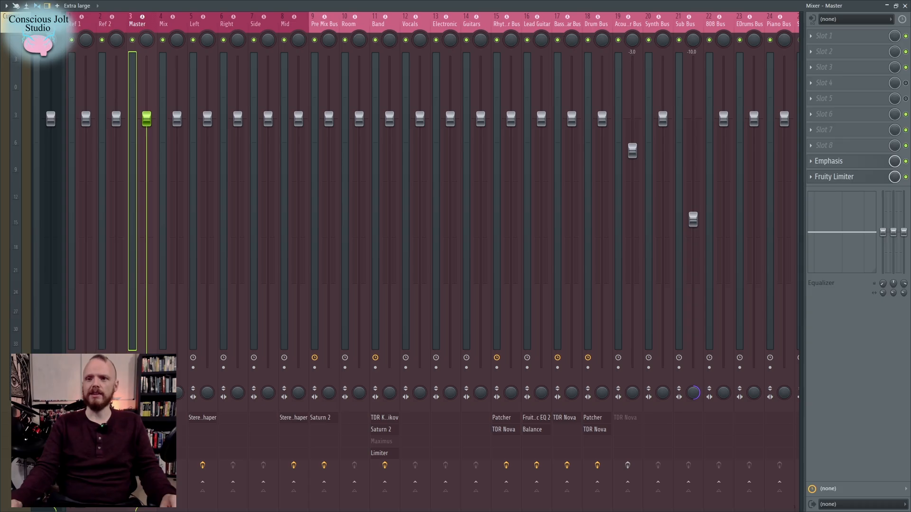
{"action": "left_click", "coordinate": [112, 26]}
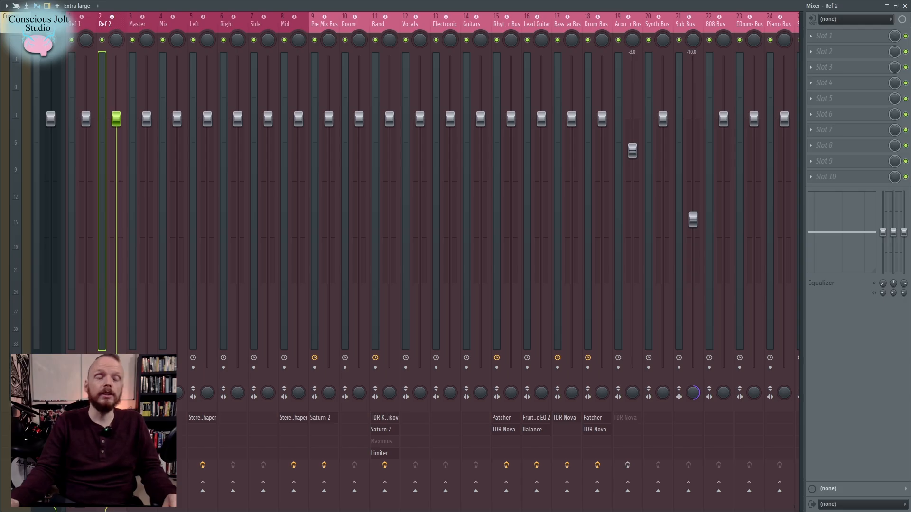
View the SPAN spectrum analyzer on the main master track, and close its window again
{"action": "left_click", "coordinate": [47, 24]}
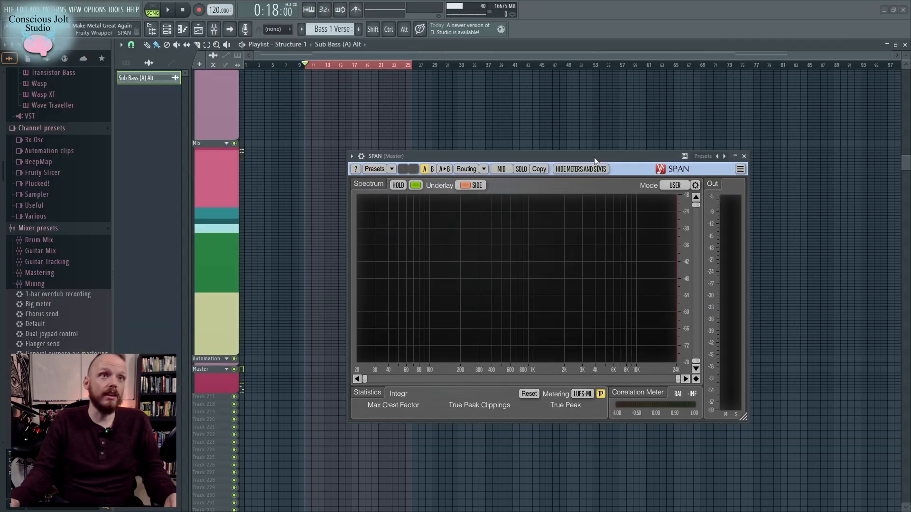
{"action": "left_click_drag", "start_coordinate": [595, 156], "coordinate": [586, 139]}
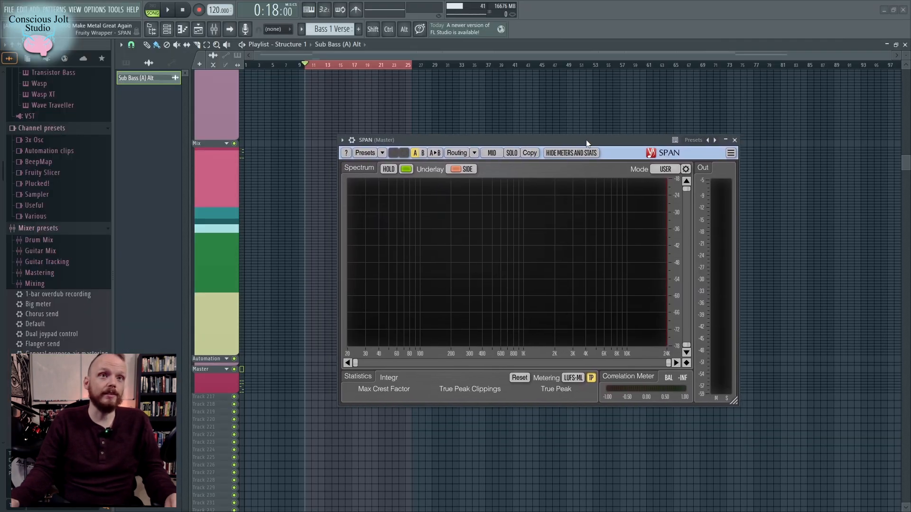
{"action": "left_click", "coordinate": [735, 140]}
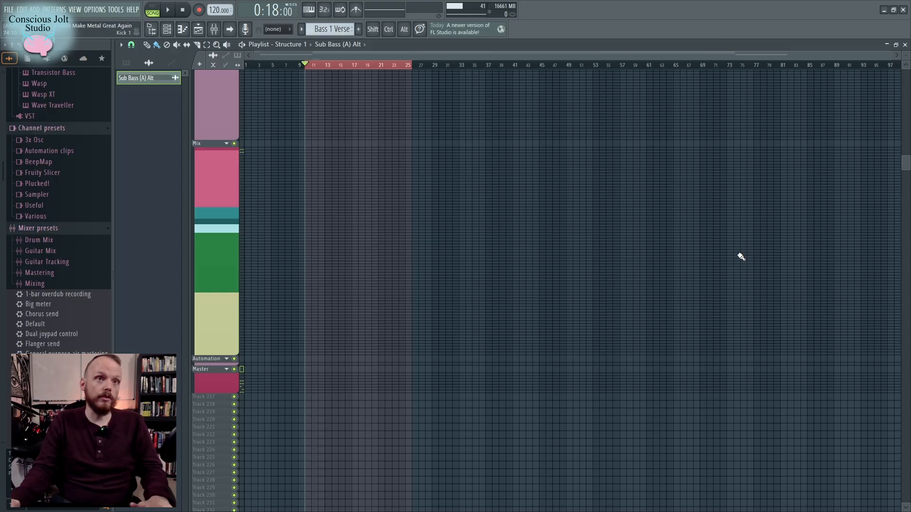
Show the channel rack and filter it to the Guitars group
{"action": "key", "text": "F6"}
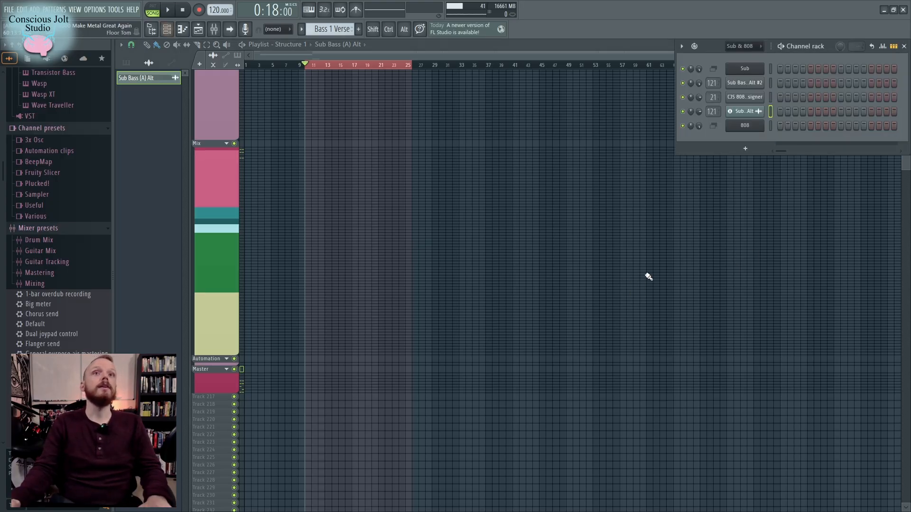
{"action": "left_click", "coordinate": [759, 46]}
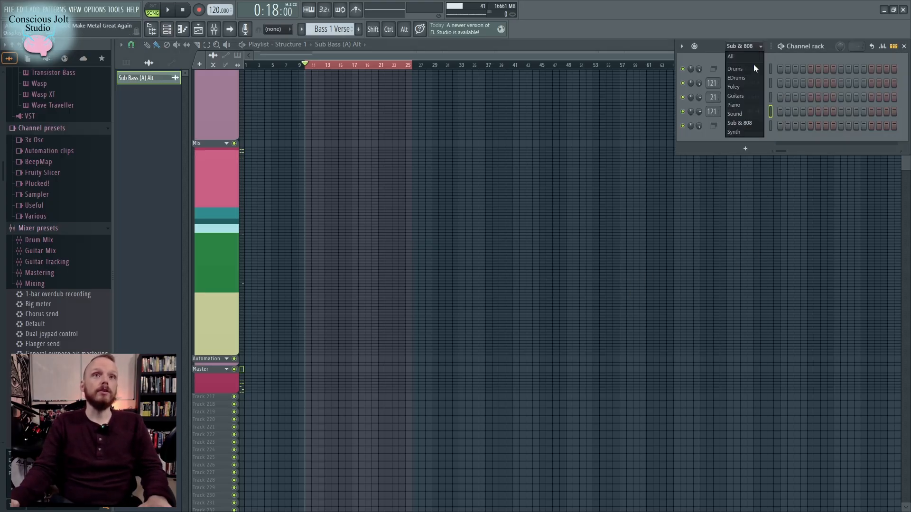
{"action": "left_click", "coordinate": [754, 96]}
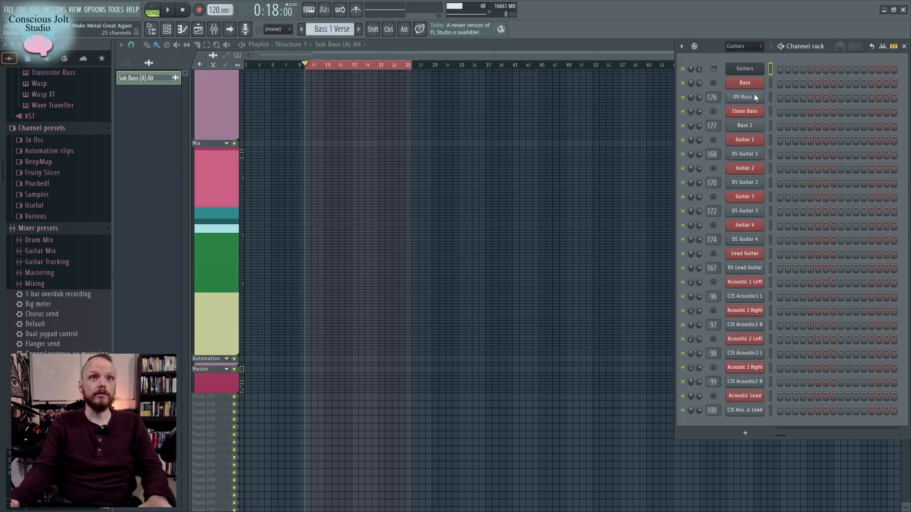
Inspect the Shreddage 3.5 Hydra instrument in DS Guitar 1 and Shreddage 3.5 Abyss in DS Bass 1, closing each plugin window
{"action": "left_click", "coordinate": [745, 154]}
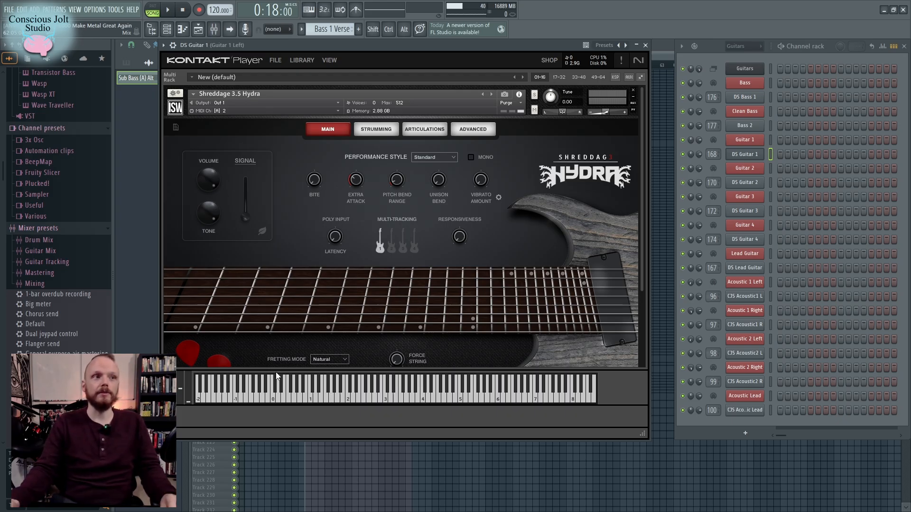
{"action": "scroll", "coordinate": [255, 322], "scroll_direction": "down", "scroll_amount": 4}
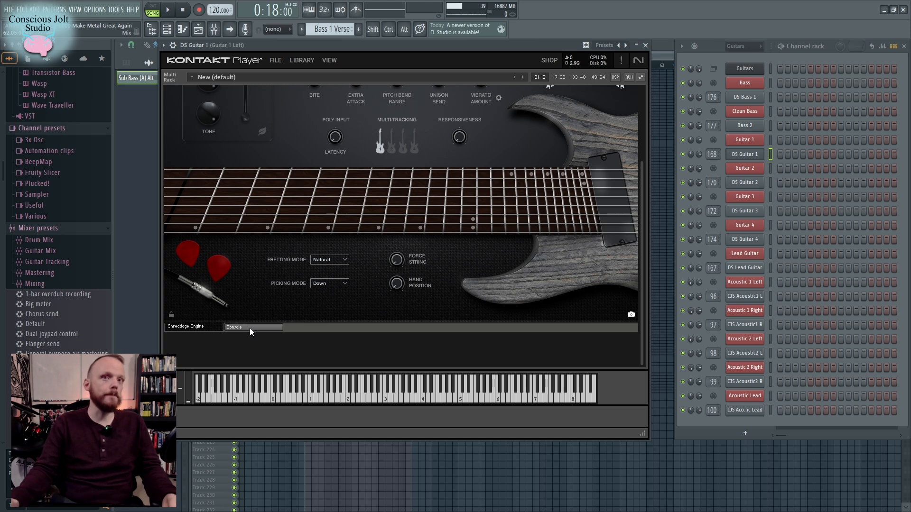
{"action": "scroll", "coordinate": [340, 267], "scroll_direction": "up", "scroll_amount": 4}
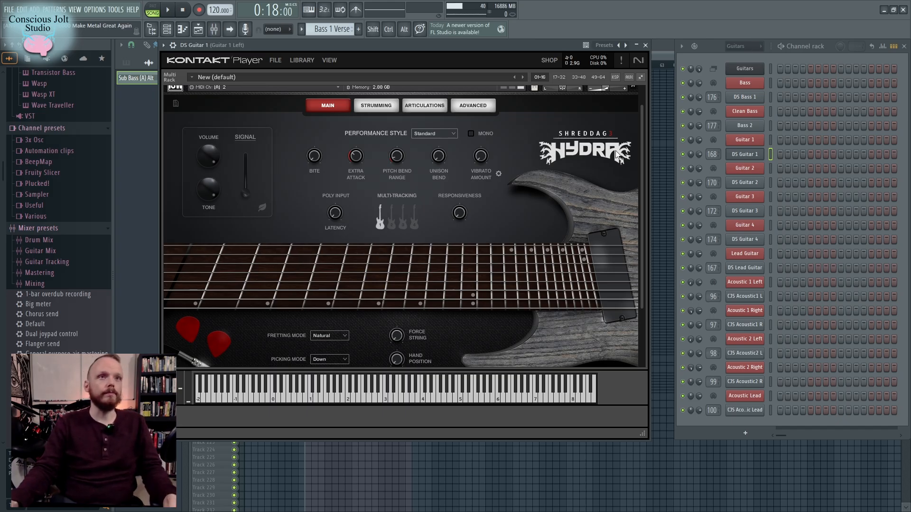
{"action": "scroll", "coordinate": [547, 193], "scroll_direction": "down", "scroll_amount": 4}
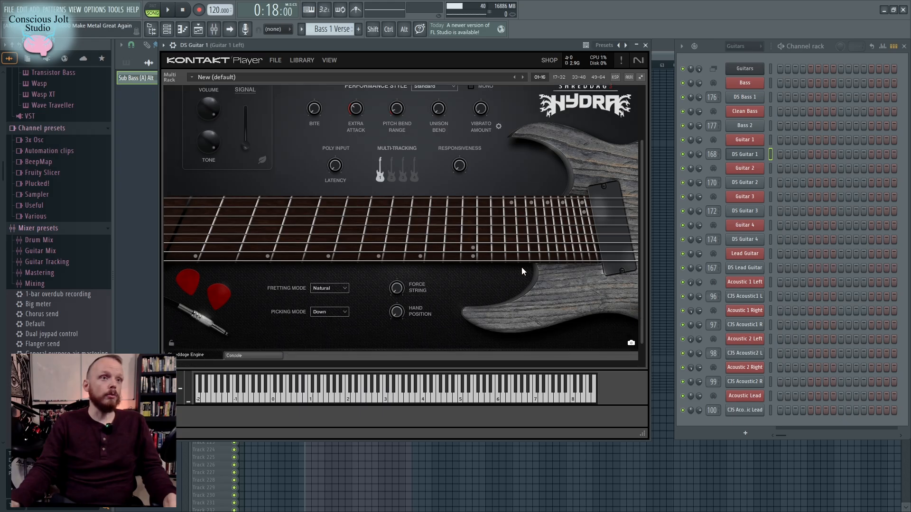
{"action": "left_click", "coordinate": [645, 45]}
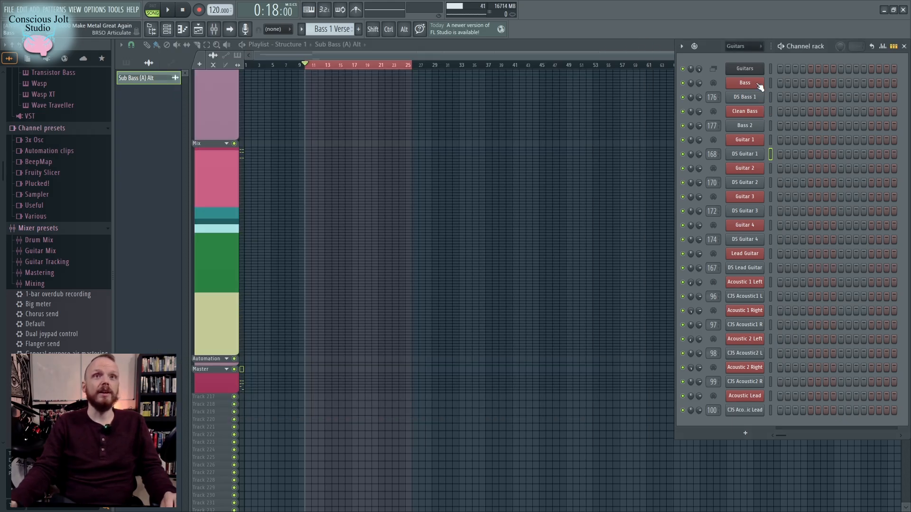
{"action": "left_click", "coordinate": [757, 97]}
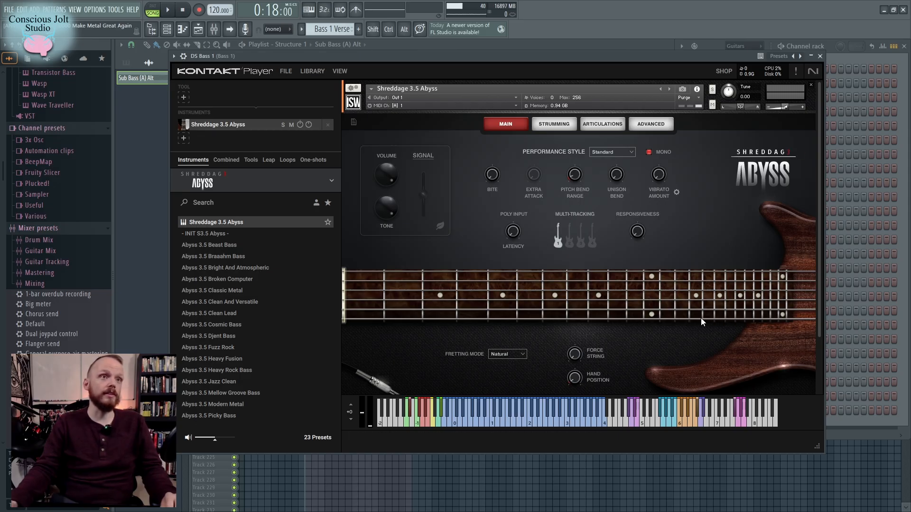
{"action": "left_click", "coordinate": [822, 56]}
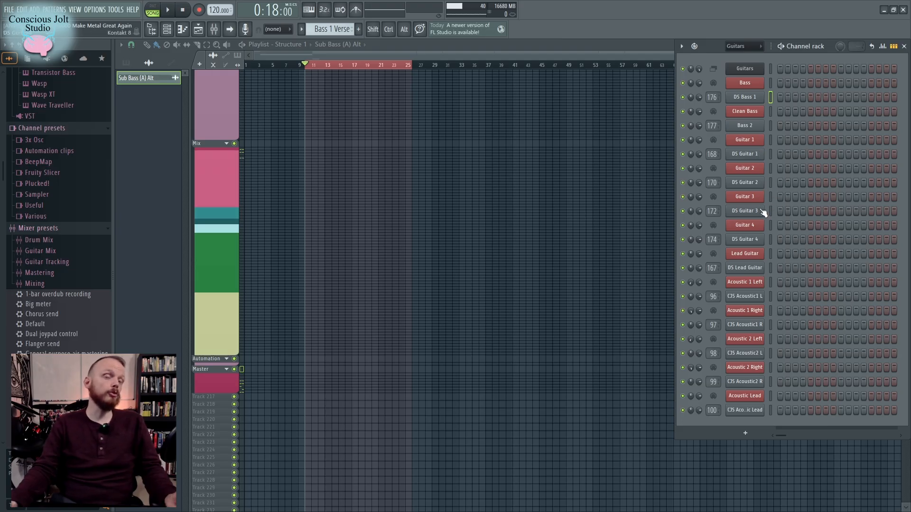
Examine the Console page of DS Guitar 1's Hydra instrument and the channel's mixer track assignment, and close the plugin
{"action": "left_click", "coordinate": [754, 155]}
{"action": "scroll", "coordinate": [553, 260], "scroll_direction": "down", "scroll_amount": 4}
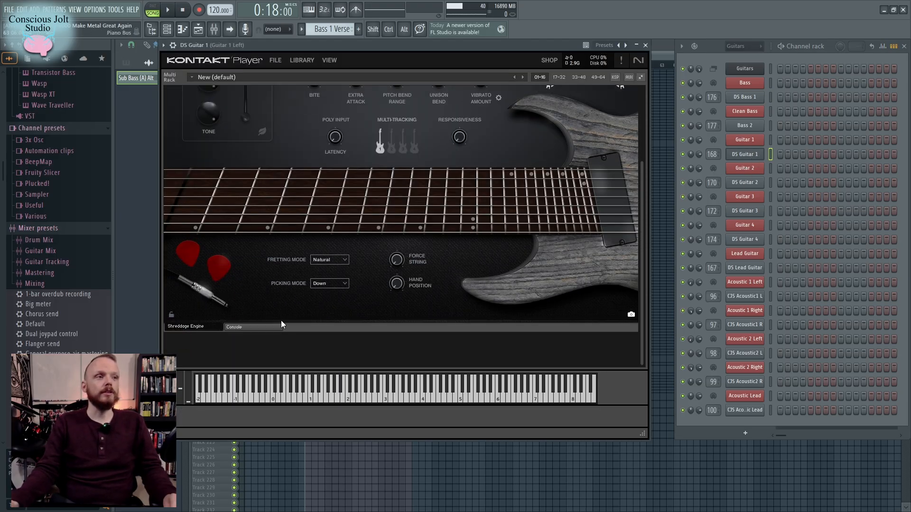
{"action": "left_click", "coordinate": [255, 327]}
{"action": "scroll", "coordinate": [395, 278], "scroll_direction": "up", "scroll_amount": 3}
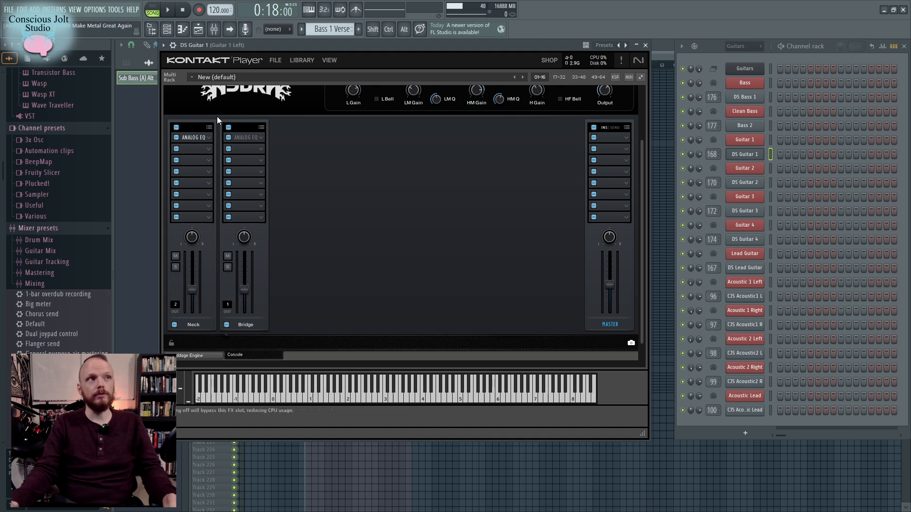
{"action": "left_click", "coordinate": [164, 45]}
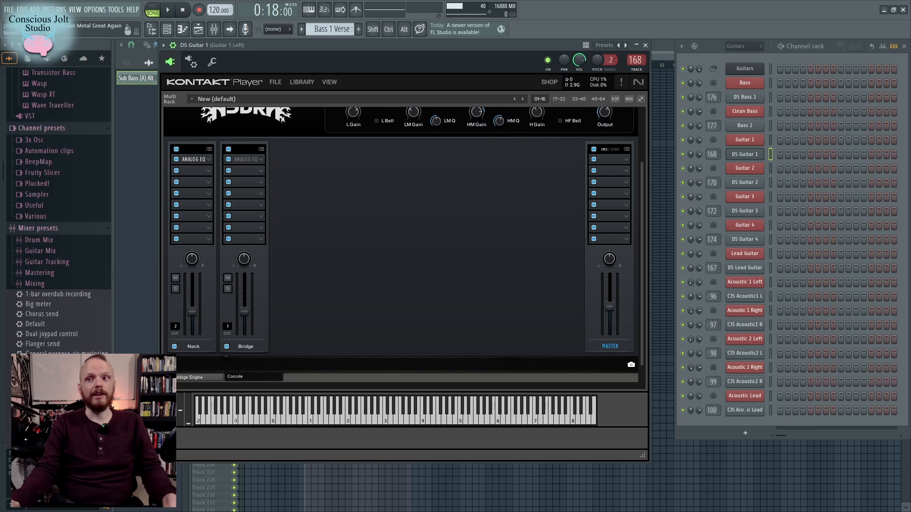
{"action": "double_click", "coordinate": [636, 60]}
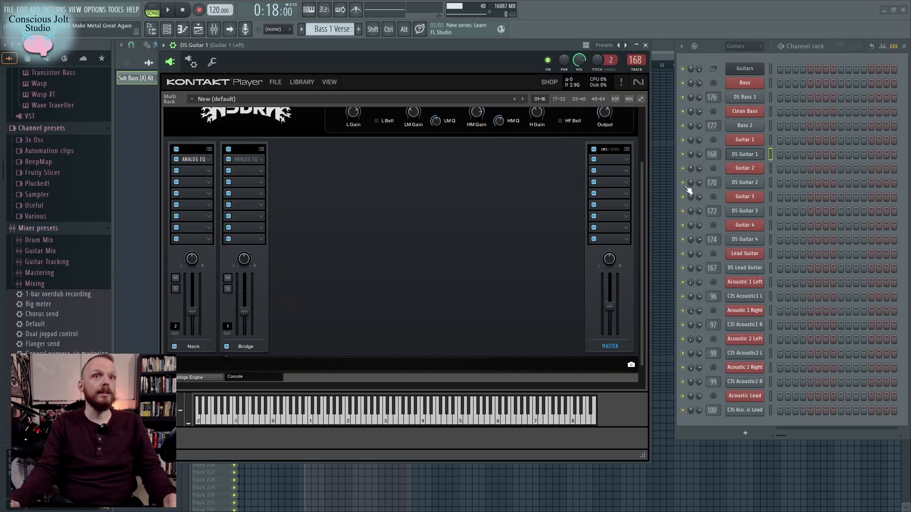
{"action": "left_click", "coordinate": [645, 45]}
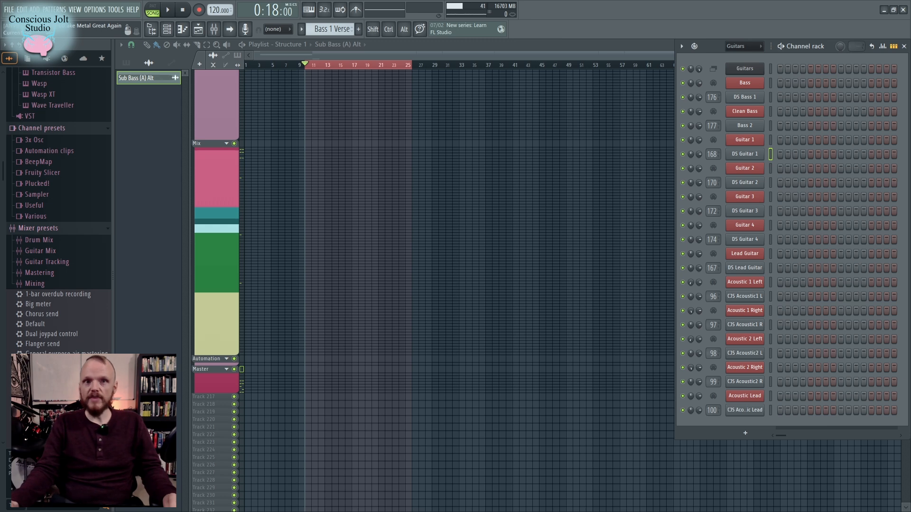
View the Ample Guitar Martin instrument in the CJS Acoustic1 L channel, and close its window
{"action": "left_click", "coordinate": [752, 298]}
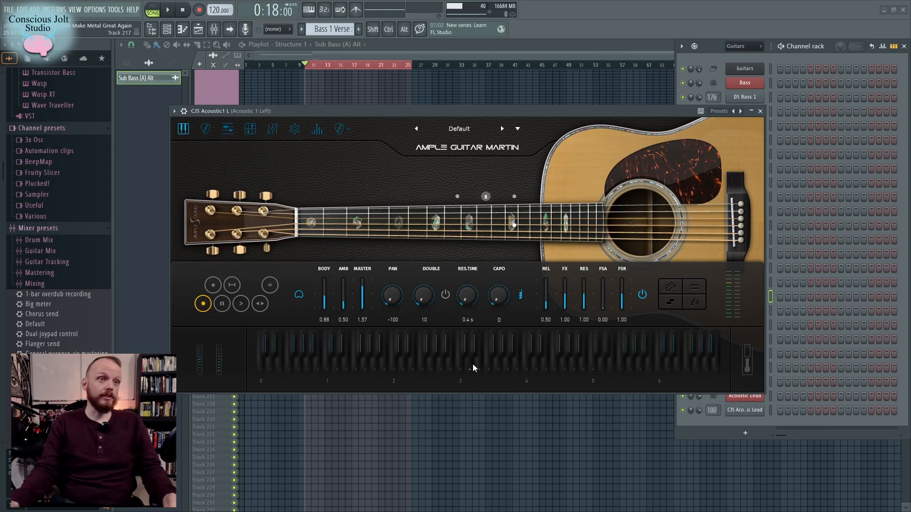
{"action": "left_click", "coordinate": [451, 366]}
{"action": "left_click", "coordinate": [760, 112]}
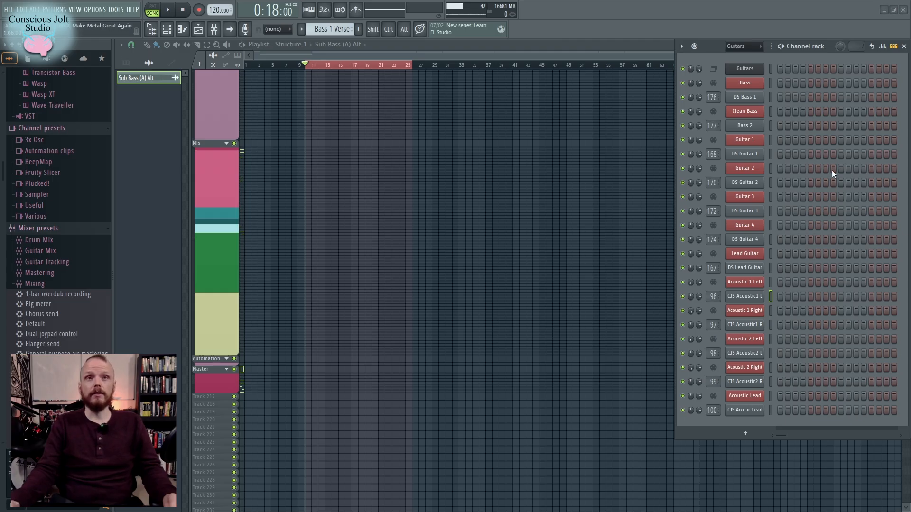
Open DS Guitar 1's Hydra instrument and switch from its Console page to the Shreddage Engine page to view the multi-tracking selection
{"action": "left_click", "coordinate": [756, 155]}
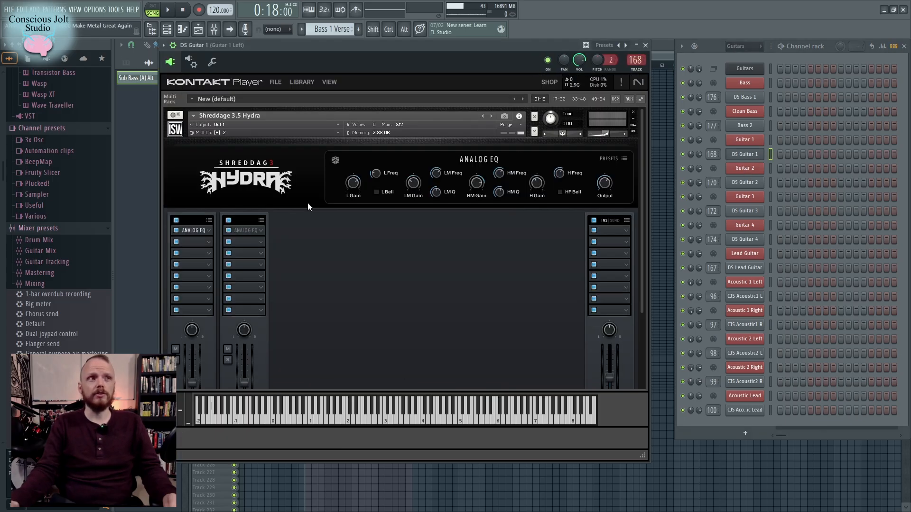
{"action": "scroll", "coordinate": [383, 307], "scroll_direction": "down", "scroll_amount": 2}
{"action": "scroll", "coordinate": [202, 376], "scroll_direction": "down", "scroll_amount": 1}
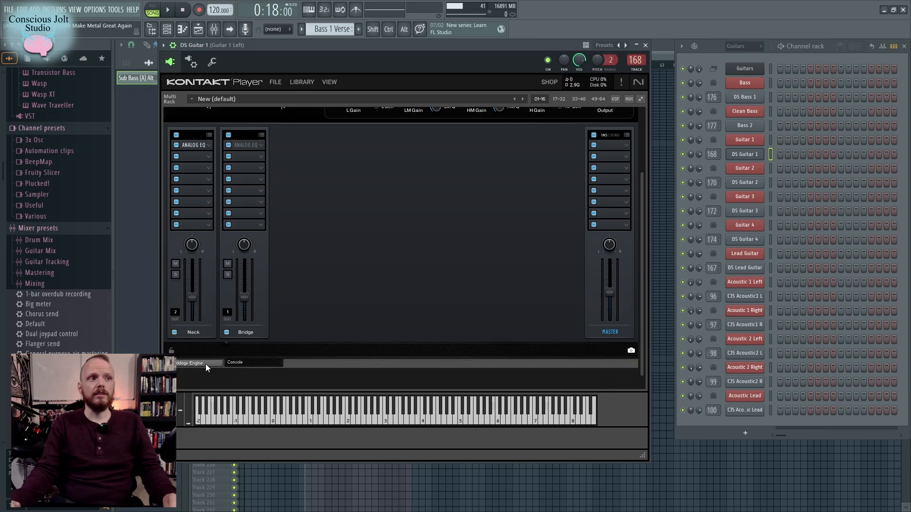
{"action": "left_click", "coordinate": [206, 363]}
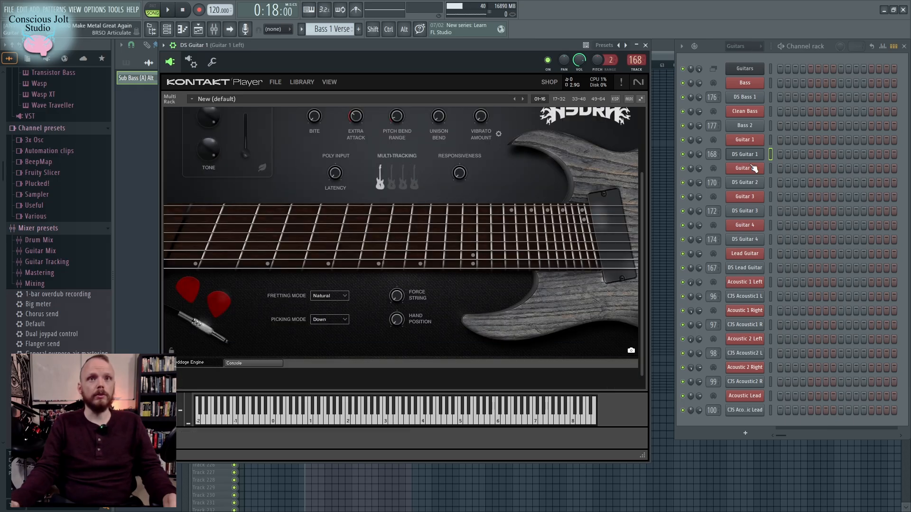
Inspect the multi-tracking selection in DS Guitar 2's Shreddage 3.5 Hydra instrument, and close the plugin
{"action": "left_click", "coordinate": [745, 182]}
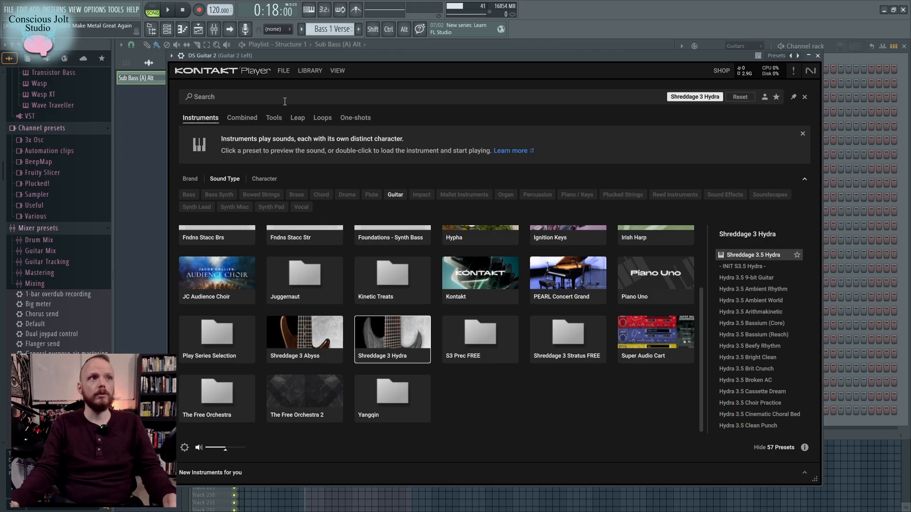
{"action": "left_click", "coordinate": [309, 70]}
{"action": "left_click", "coordinate": [568, 238]}
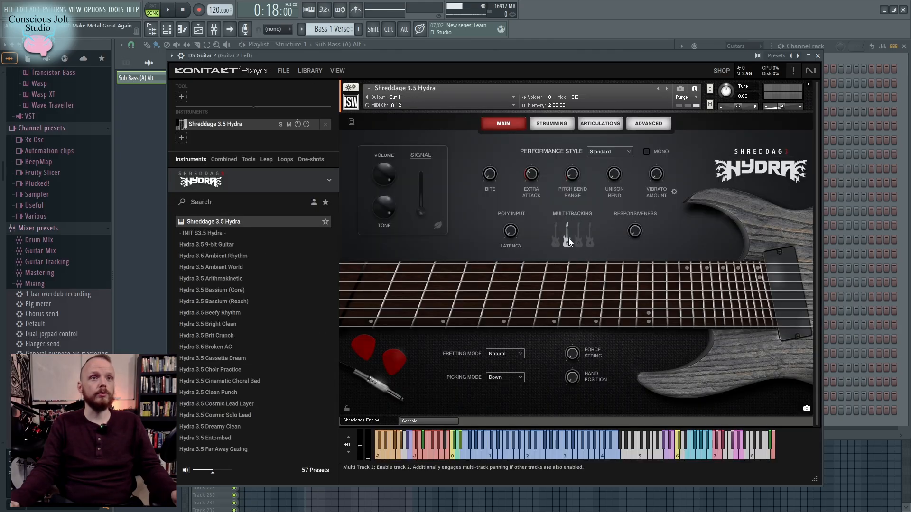
{"action": "left_click", "coordinate": [819, 56]}
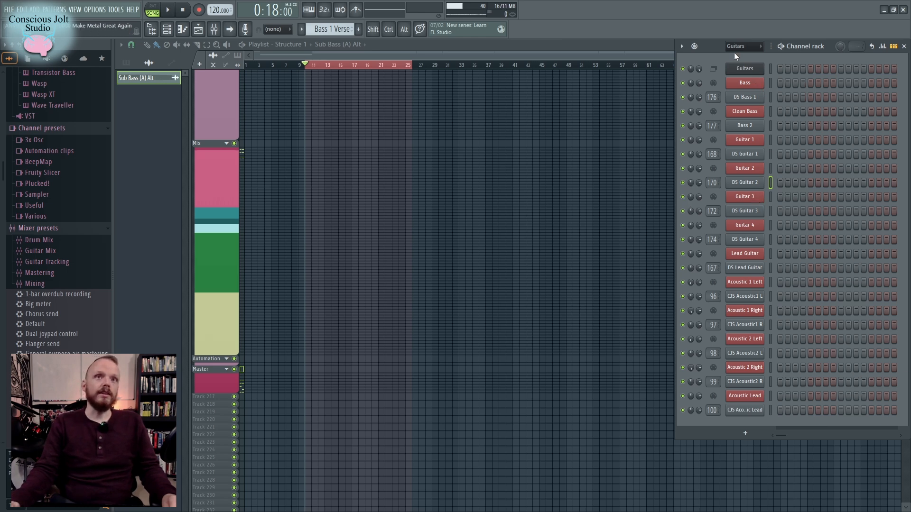
Filter the channel rack to the Drums group and open the CJS Metal Kit (0625) Addictive Drums 2 instrument
{"action": "left_click", "coordinate": [760, 47]}
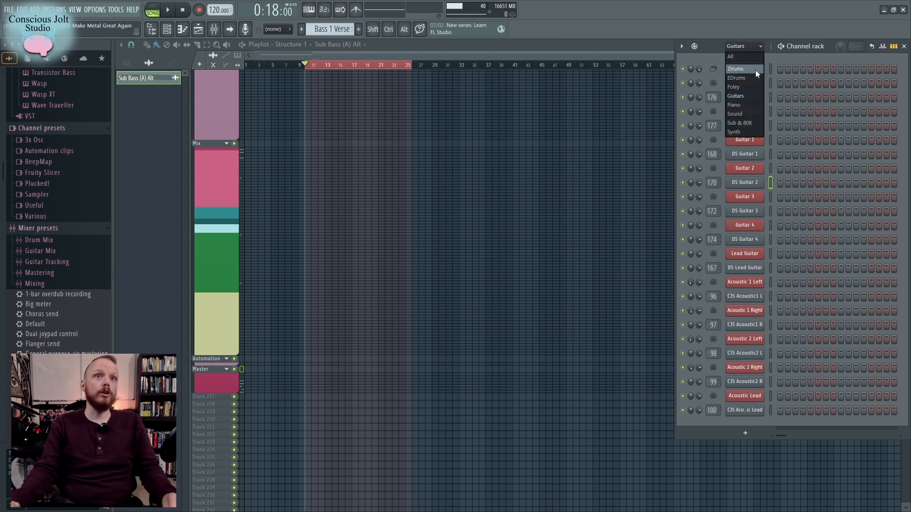
{"action": "left_click", "coordinate": [756, 70]}
{"action": "left_click", "coordinate": [754, 71]}
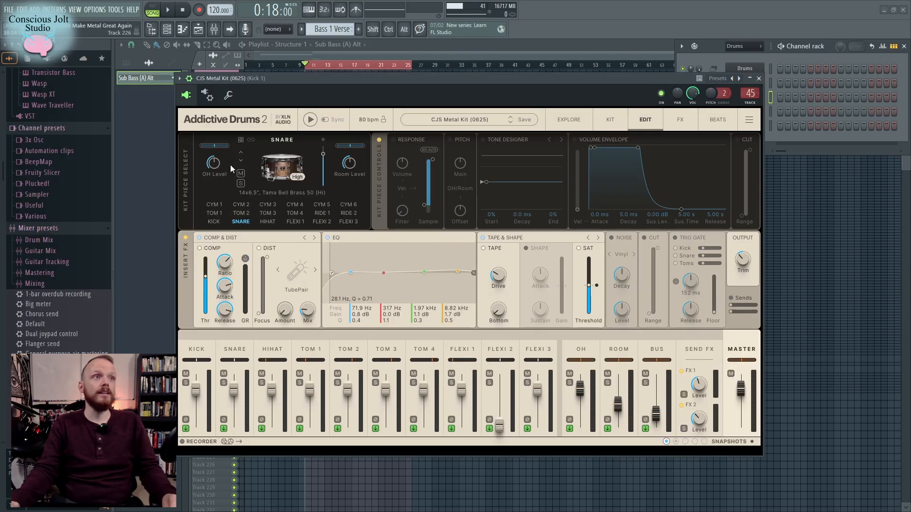
Examine how CJS Metal Kit's individual drum outputs are connected to mixer tracks in the wrapper's processing settings, and return to the instrument view
{"action": "left_click", "coordinate": [206, 95]}
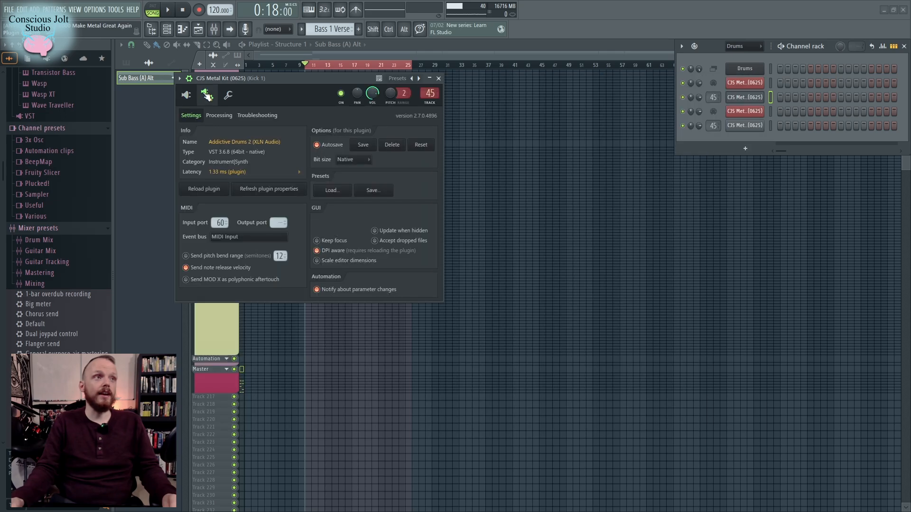
{"action": "left_click", "coordinate": [218, 116]}
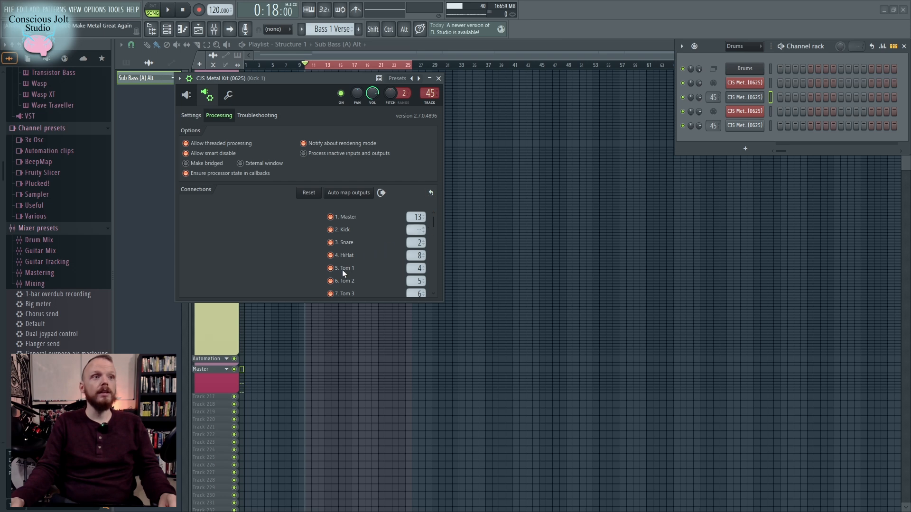
{"action": "scroll", "coordinate": [298, 252], "scroll_direction": "down", "scroll_amount": 3}
{"action": "scroll", "coordinate": [354, 251], "scroll_direction": "up", "scroll_amount": 3}
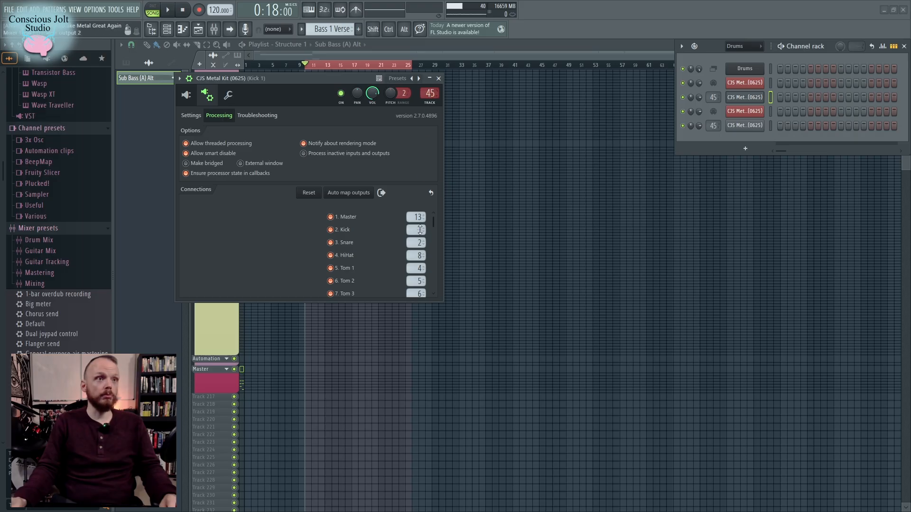
{"action": "left_click", "coordinate": [214, 30]}
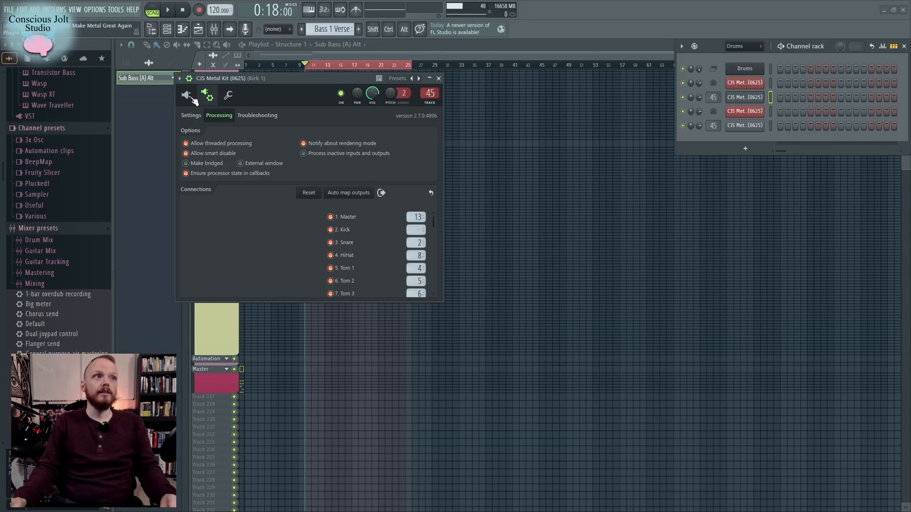
{"action": "left_click", "coordinate": [190, 96]}
{"action": "left_click", "coordinate": [189, 80]}
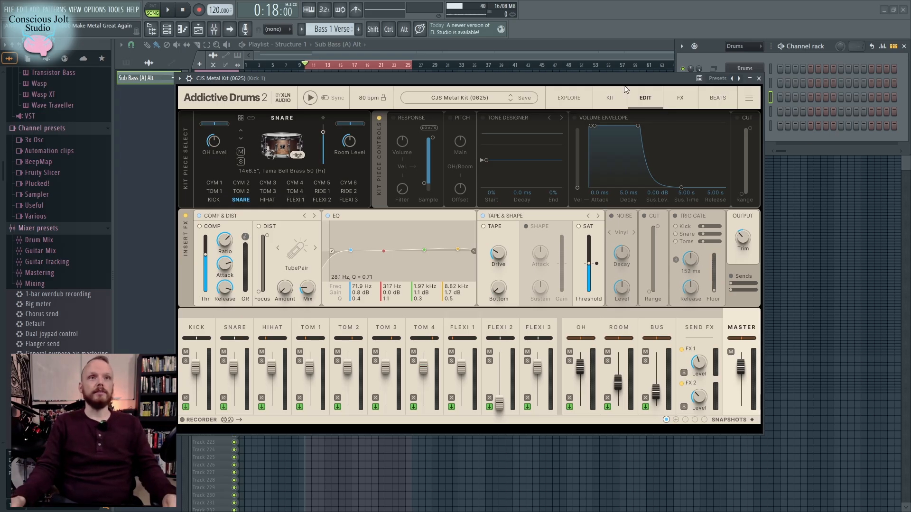
Review the CJS Metal Kit's drum and cymbal pieces on the Kit page, return to the Edit page, and close the plugin
{"action": "left_click", "coordinate": [612, 100]}
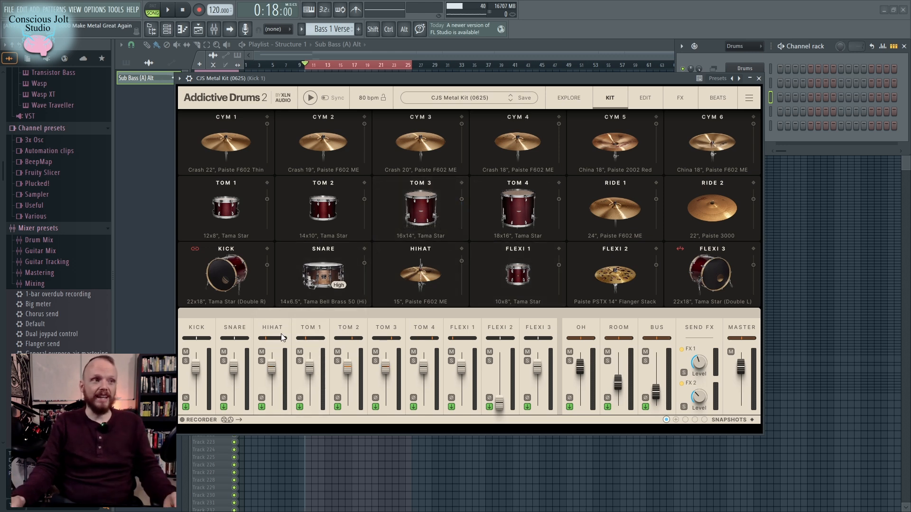
{"action": "left_click", "coordinate": [530, 215]}
{"action": "left_click", "coordinate": [645, 98]}
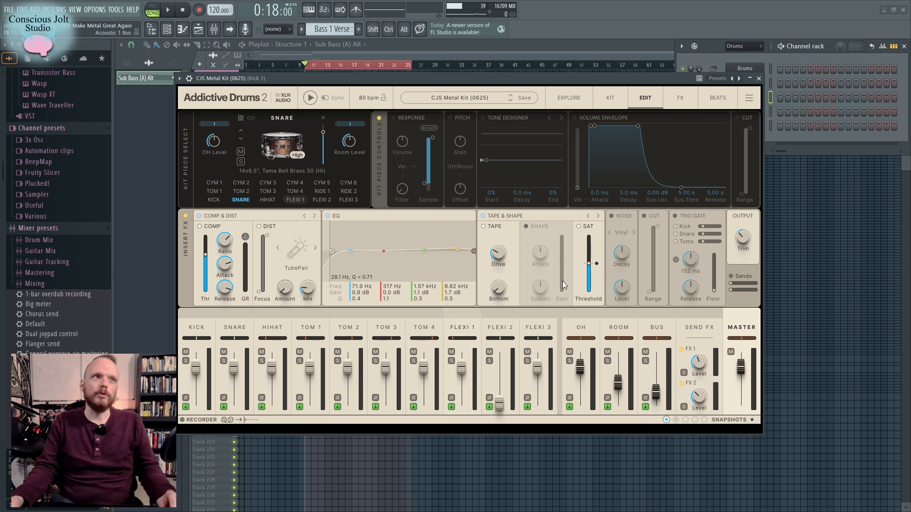
{"action": "left_click", "coordinate": [538, 328]}
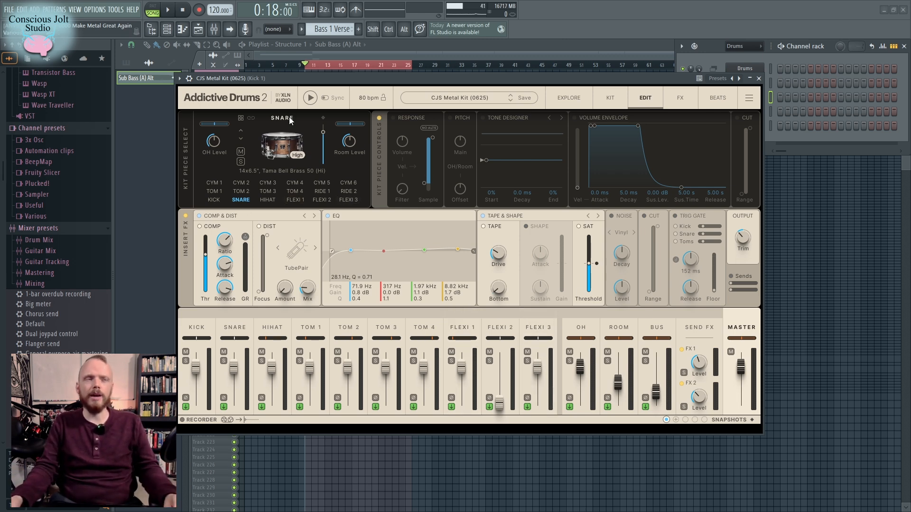
{"action": "left_click", "coordinate": [759, 79]}
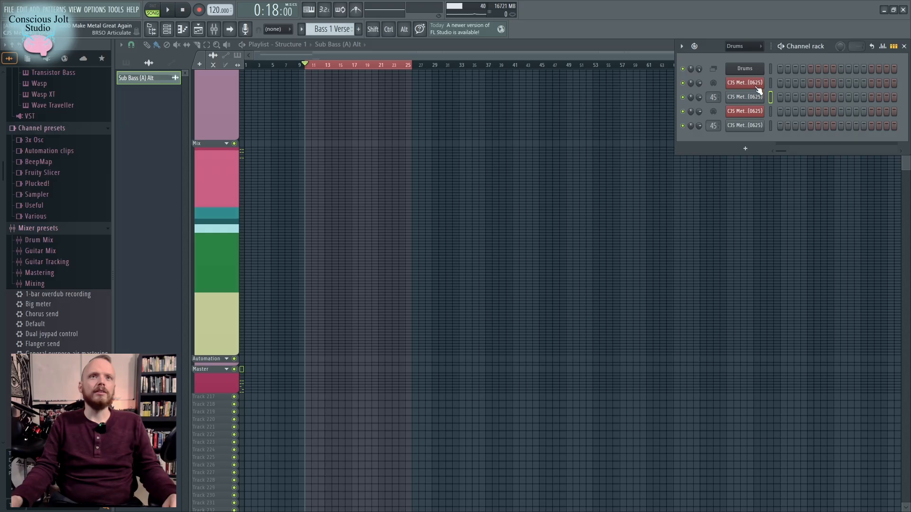
Review the cymbals and percussion pieces of the CJS Metal Kit Alt (0625) instrument, and close its window
{"action": "left_click", "coordinate": [760, 123]}
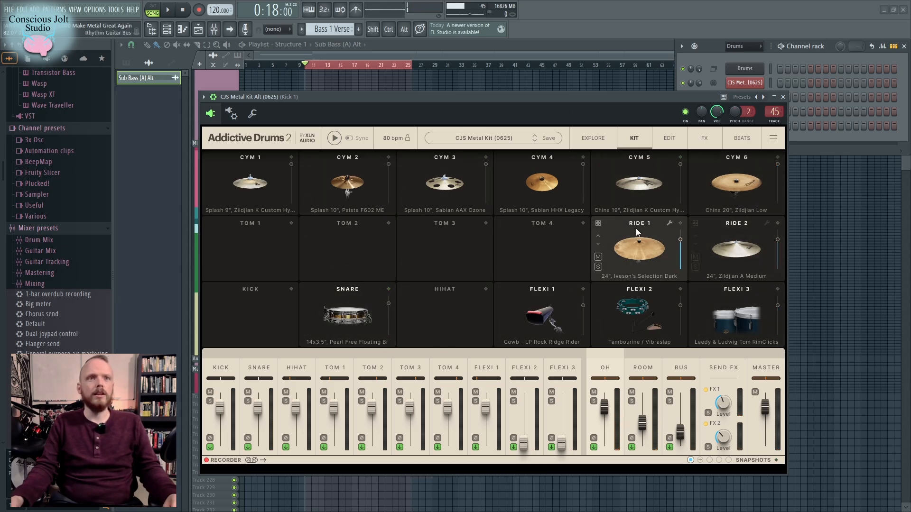
{"action": "left_click", "coordinate": [642, 243]}
{"action": "left_click", "coordinate": [748, 231]}
{"action": "left_click", "coordinate": [731, 168]}
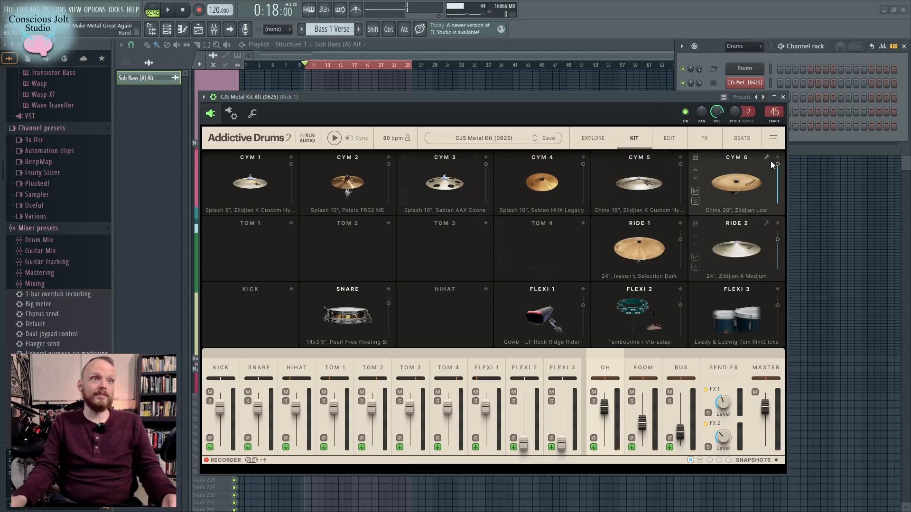
{"action": "left_click", "coordinate": [783, 97]}
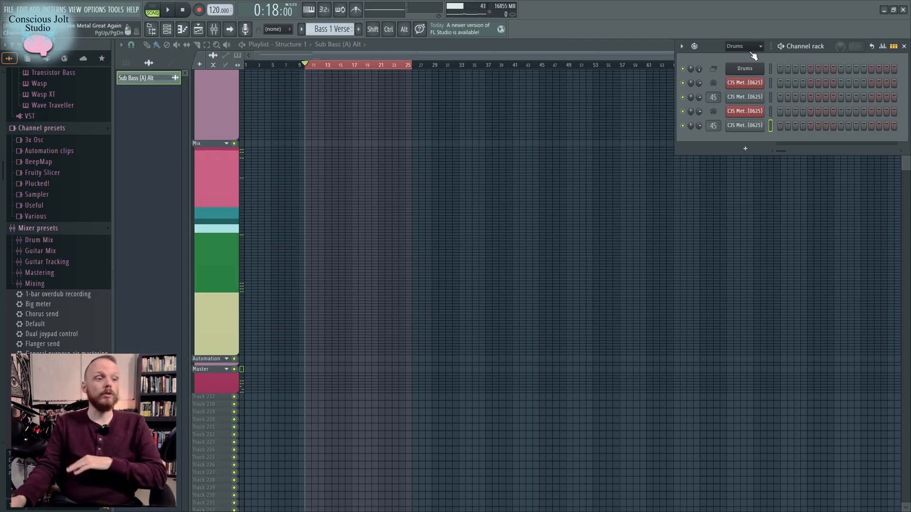
Inspect the controller, configuration and articulation pages of the CJS Metal Kit's BRSO Articulate channel along with its port, and close it
{"action": "left_click", "coordinate": [755, 84]}
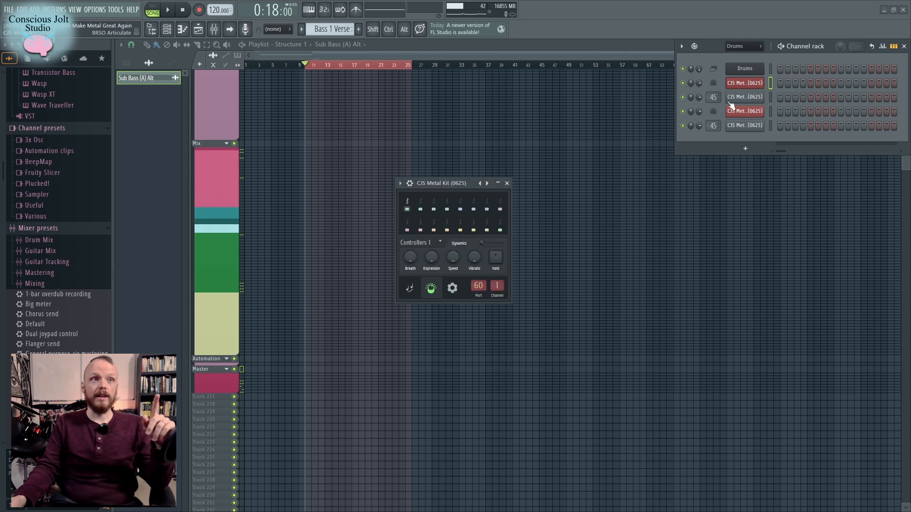
{"action": "left_click_drag", "start_coordinate": [434, 182], "coordinate": [426, 175]}
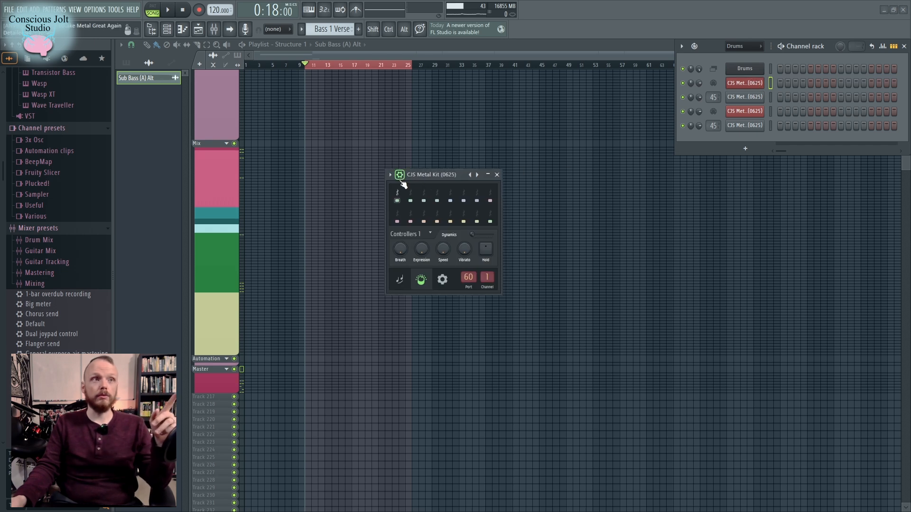
{"action": "left_click", "coordinate": [402, 279]}
{"action": "left_click", "coordinate": [442, 280]}
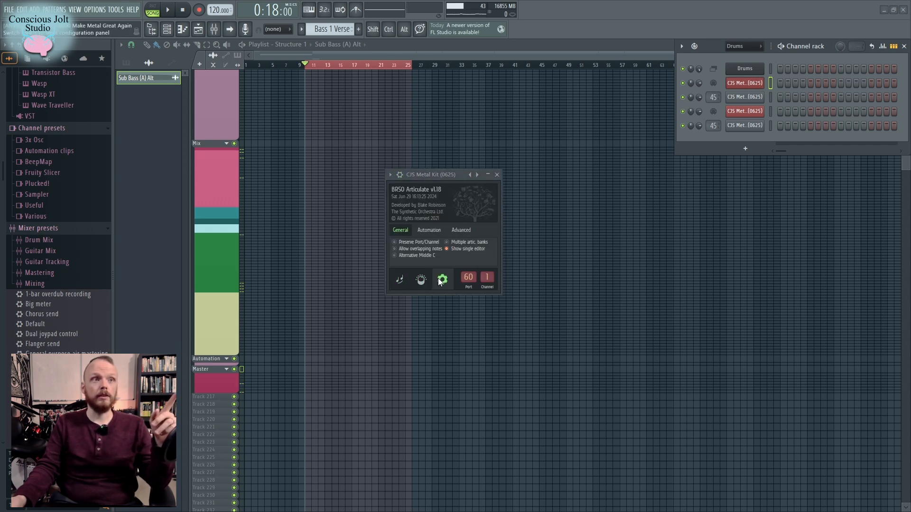
{"action": "left_click", "coordinate": [400, 279]}
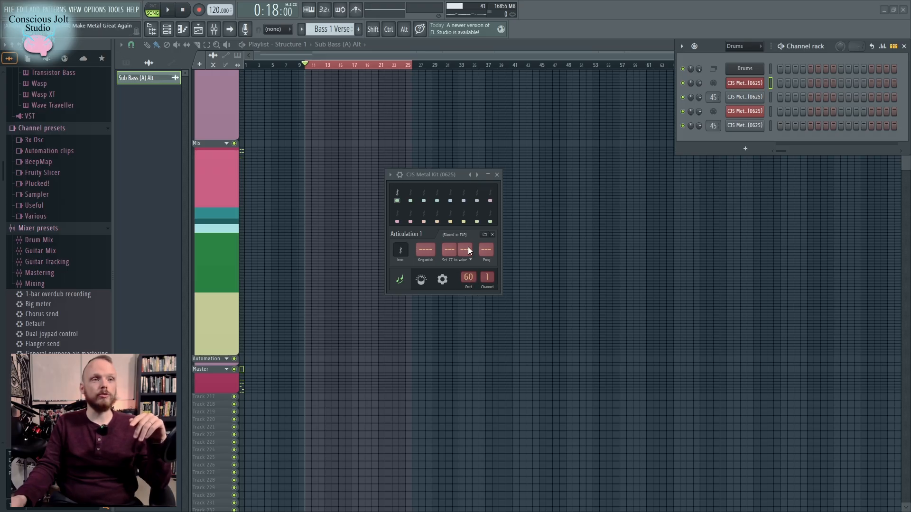
{"action": "left_click", "coordinate": [497, 174]}
Check the MIDI input port in the CJS Metal Kit's Addictive Drums 2 wrapper settings, and close the plugin
{"action": "left_click", "coordinate": [736, 98]}
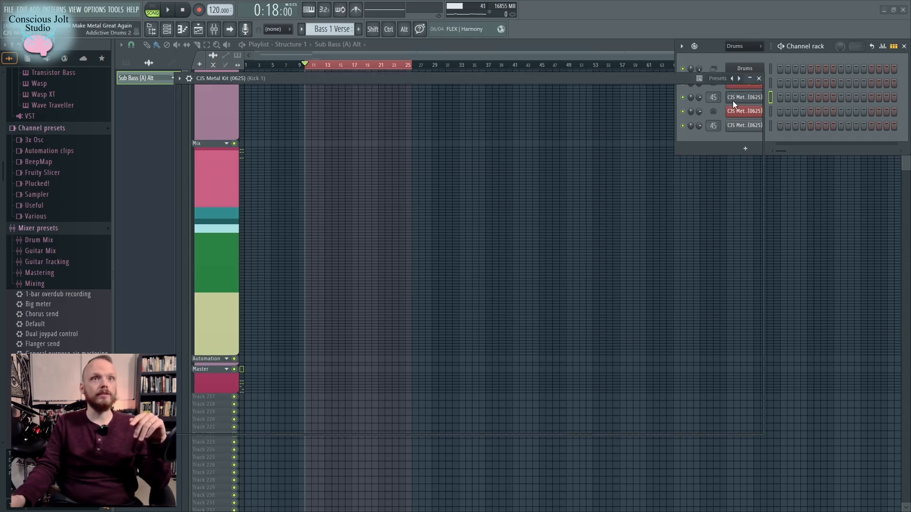
{"action": "left_click", "coordinate": [189, 78]}
{"action": "left_click", "coordinate": [207, 95]}
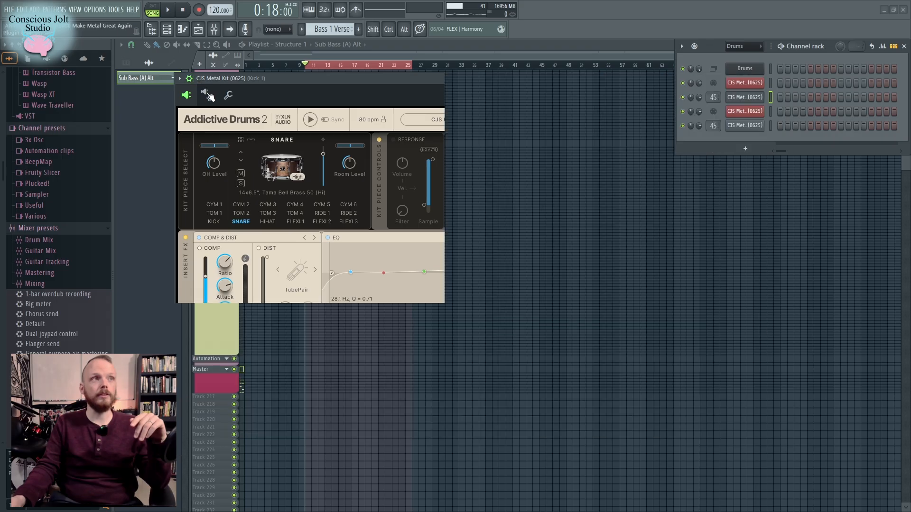
{"action": "left_click", "coordinate": [191, 116]}
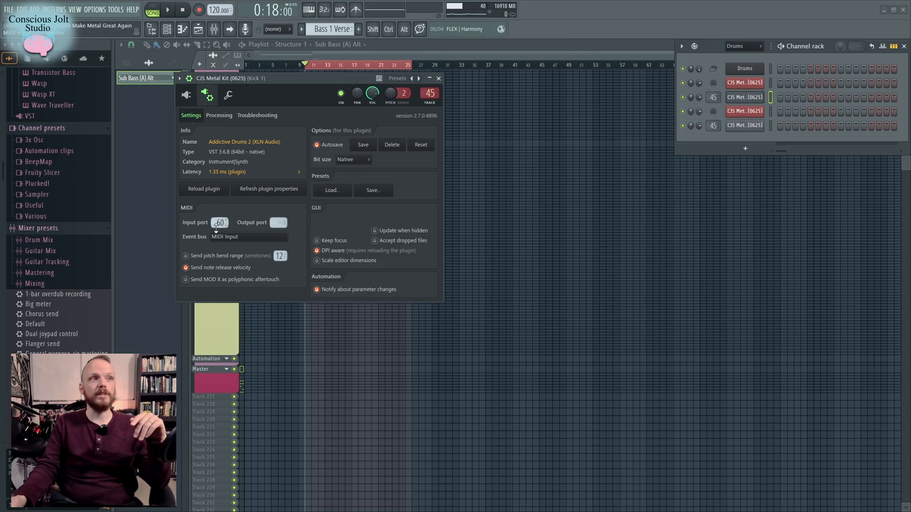
{"action": "left_click", "coordinate": [189, 79]}
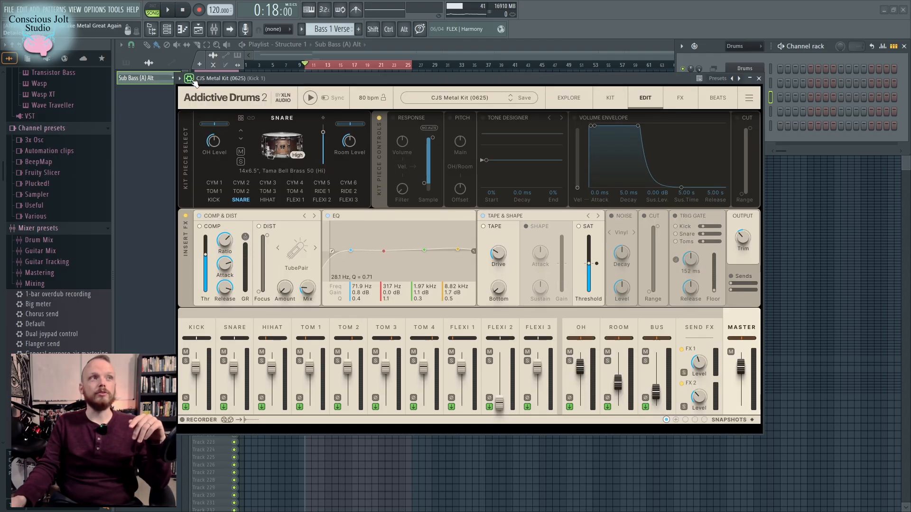
{"action": "left_click", "coordinate": [760, 79]}
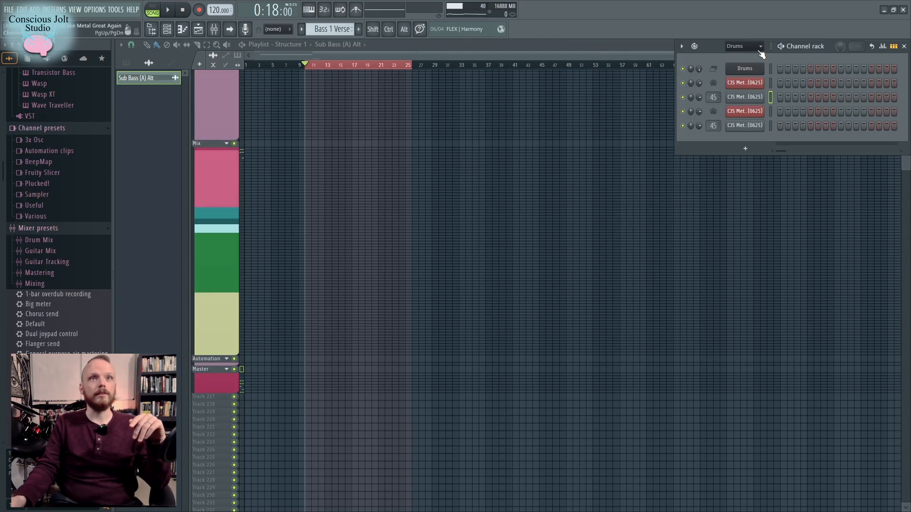
Filter the channel rack to the Guitars group, view the Clean Bass articulation channel's port assignment, and close it
{"action": "left_click", "coordinate": [758, 47]}
{"action": "left_click", "coordinate": [761, 97]}
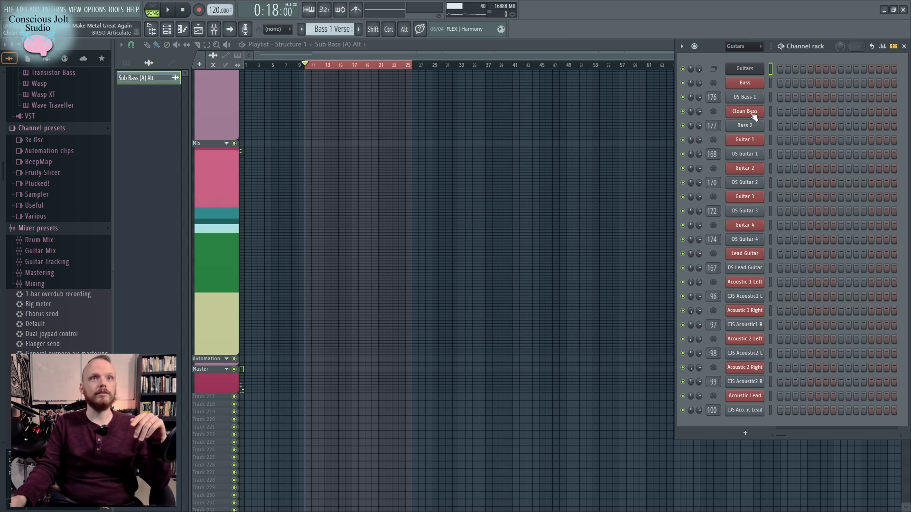
{"action": "left_click", "coordinate": [754, 114]}
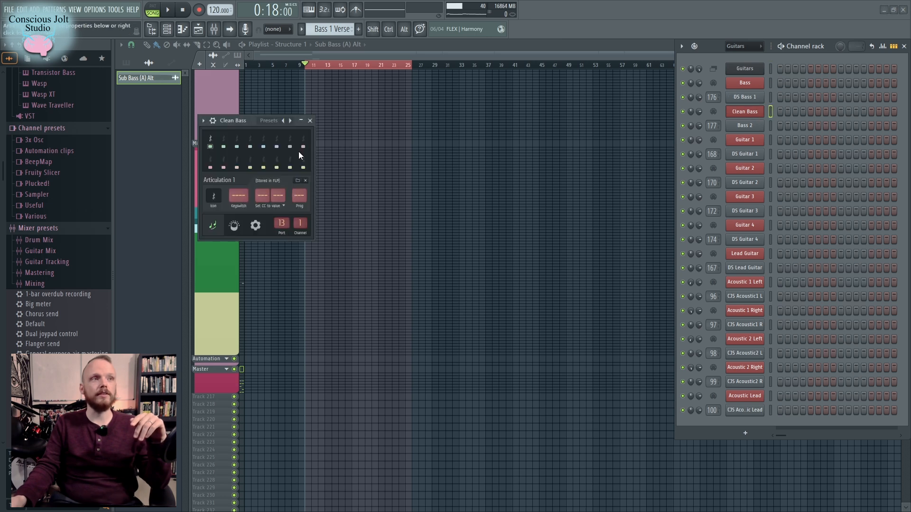
{"action": "left_click", "coordinate": [310, 120]}
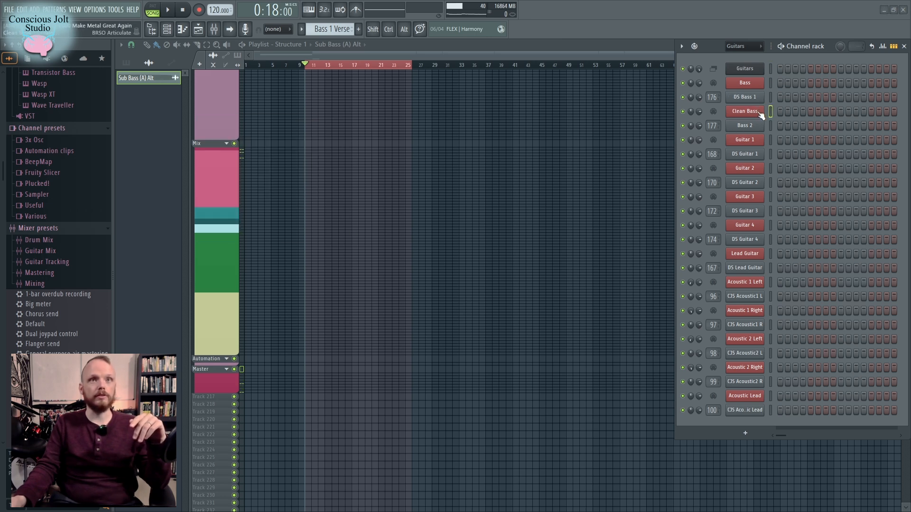
Check the MIDI input port in Bass 2's wrapper settings and return to its Shreddage 3.5 Abyss instrument view
{"action": "left_click", "coordinate": [756, 126]}
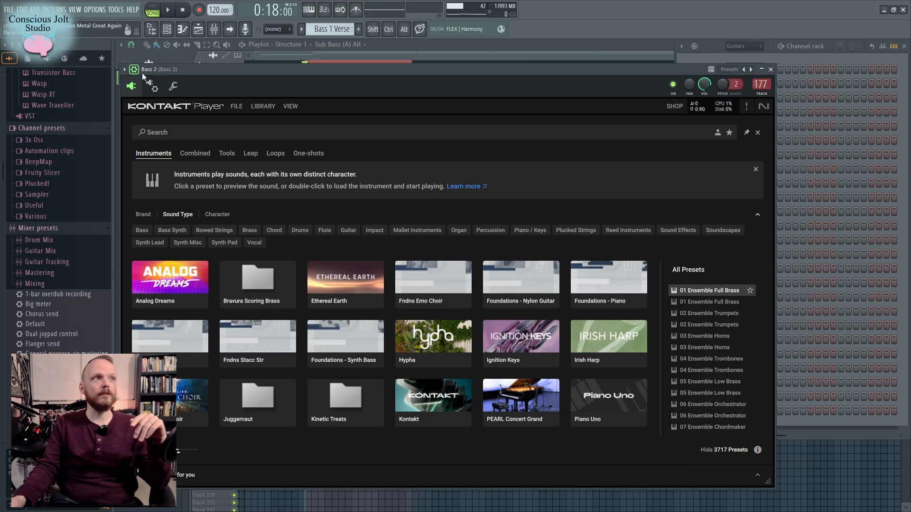
{"action": "left_click", "coordinate": [134, 70]}
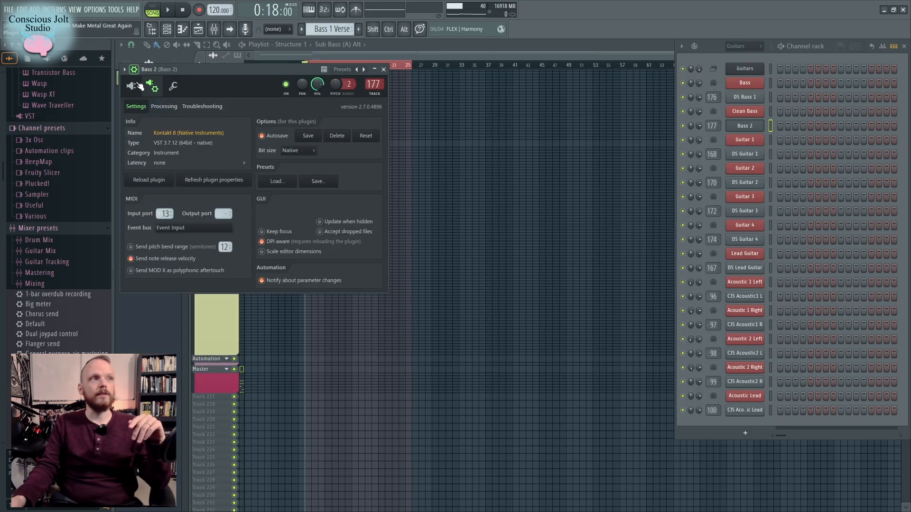
{"action": "left_click", "coordinate": [134, 70]}
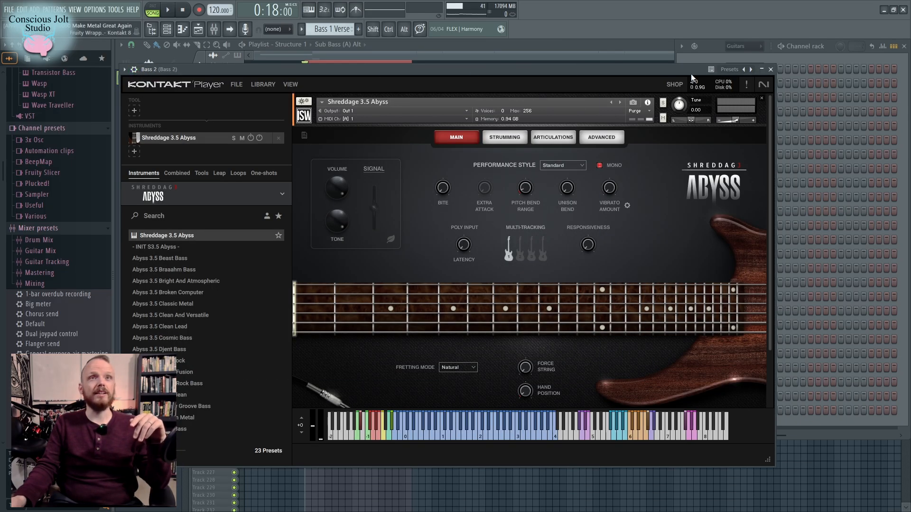
Close the Bass 2 instrument and open the Clean Bass channel's piano roll to view its named keyswitches in the upper octaves
{"action": "left_click", "coordinate": [771, 69]}
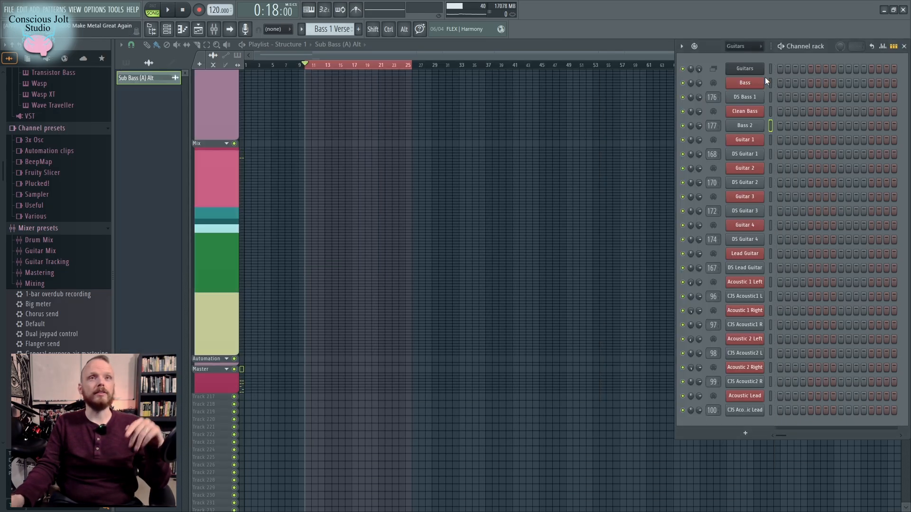
{"action": "left_click", "coordinate": [748, 113]}
{"action": "key", "text": "F7"}
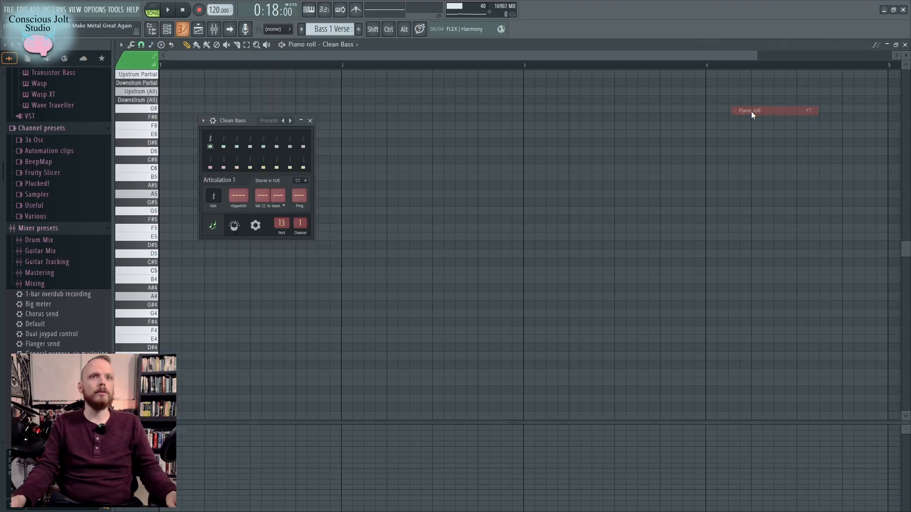
{"action": "left_click", "coordinate": [310, 122]}
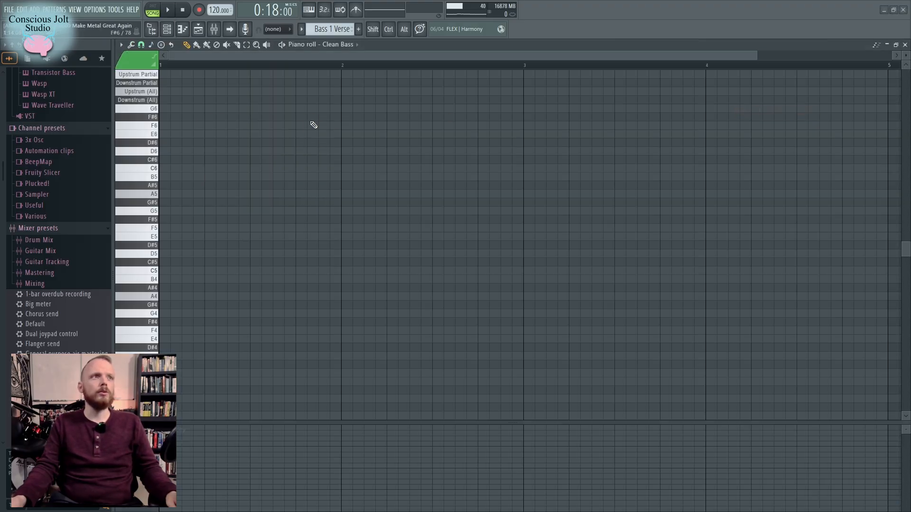
{"action": "scroll", "coordinate": [161, 175], "scroll_direction": "up", "scroll_amount": 6}
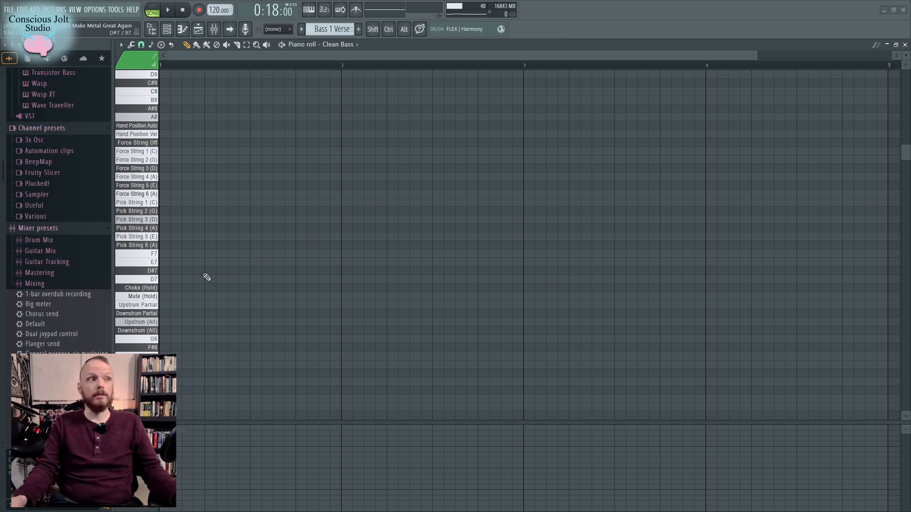
Open the note name editor for the Pick String 6 (A) key and close it with the name kept
{"action": "key", "text": "shift"}
{"action": "double_click", "coordinate": [156, 246]}
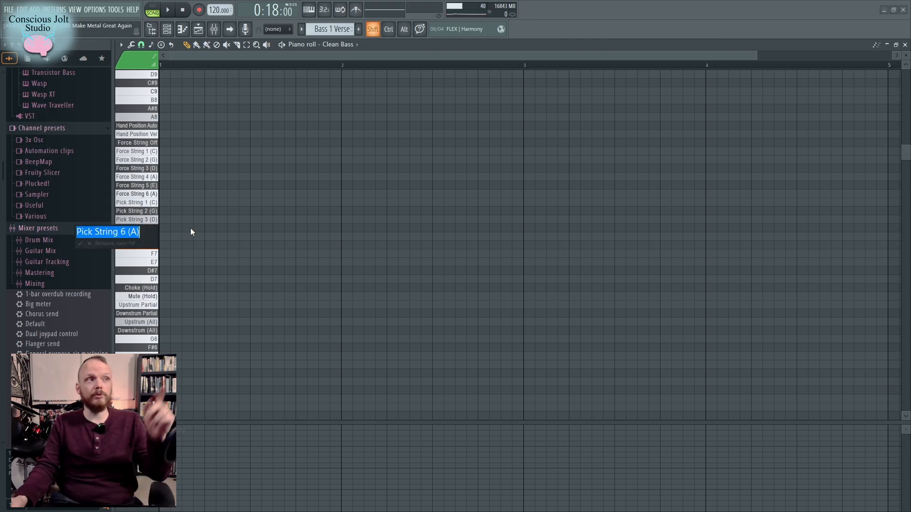
{"action": "key", "text": "Return"}
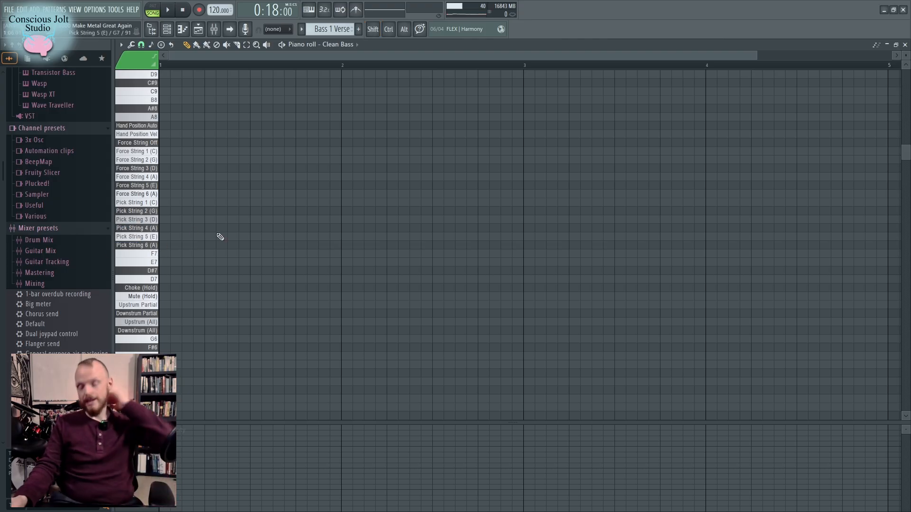
Bring back the channel rack and view the Shreddage 3.5 Hydra instruments on DS Guitar 1 and DS Guitar 2, closing each
{"action": "key", "text": "F6"}
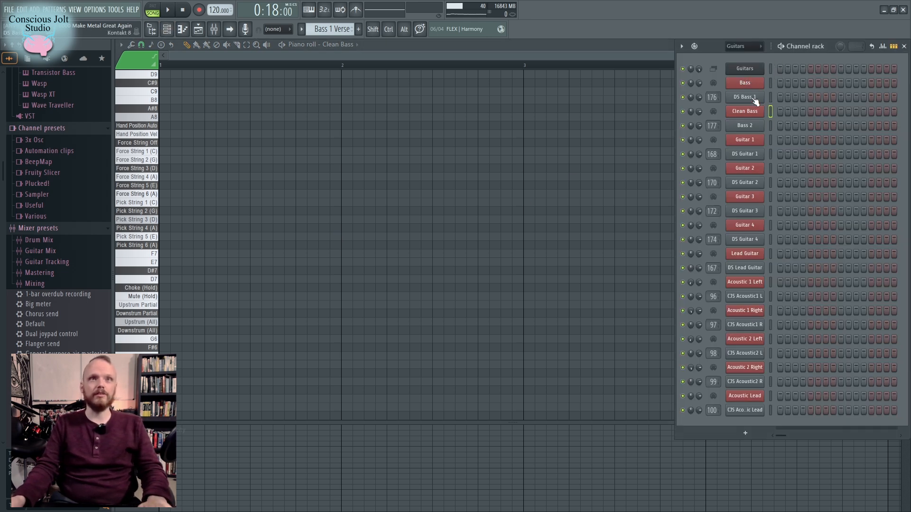
{"action": "left_click", "coordinate": [758, 155]}
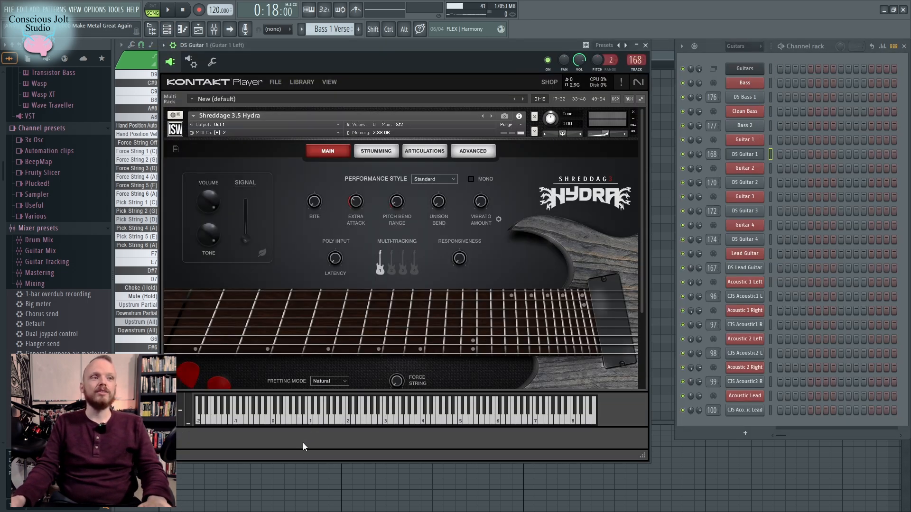
{"action": "left_click", "coordinate": [645, 45]}
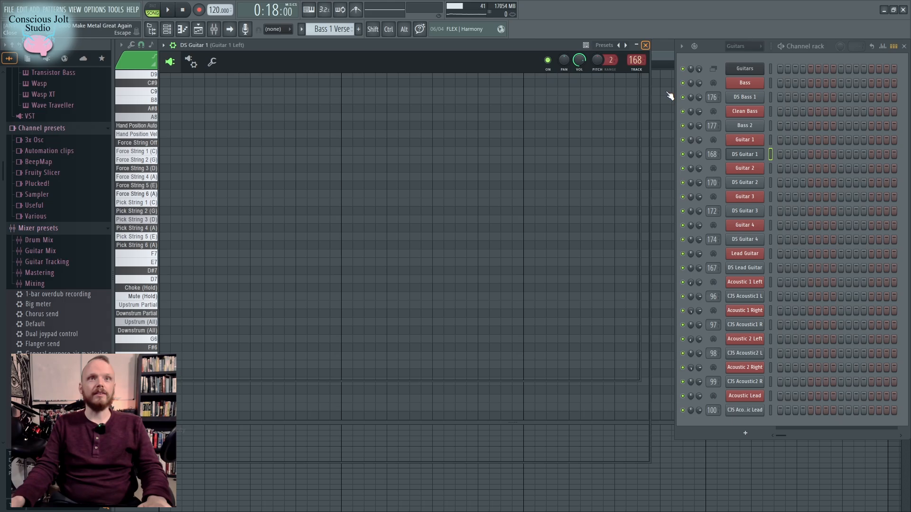
{"action": "left_click", "coordinate": [746, 183]}
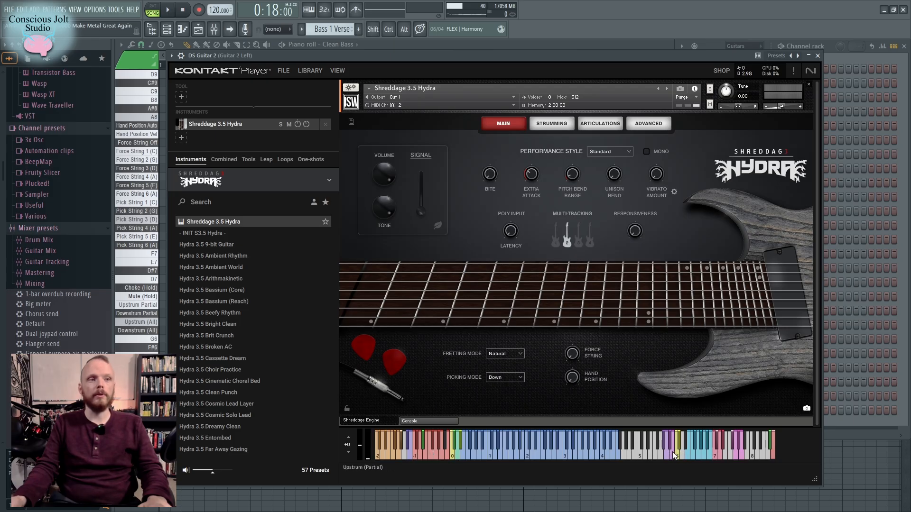
{"action": "left_click", "coordinate": [818, 56]}
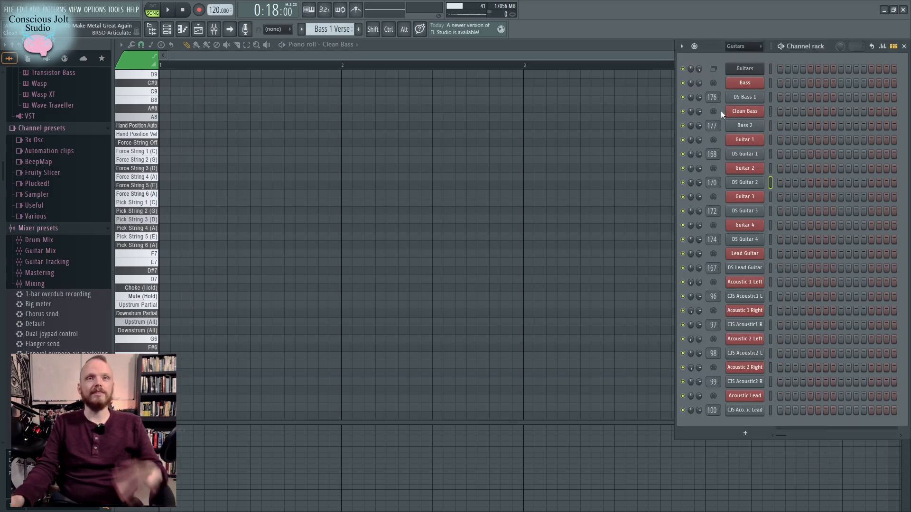
Reopen DS Guitar 1, audition a note on the Shreddage 3.5 Hydra's virtual keyboard, and close the instrument
{"action": "left_click", "coordinate": [758, 156]}
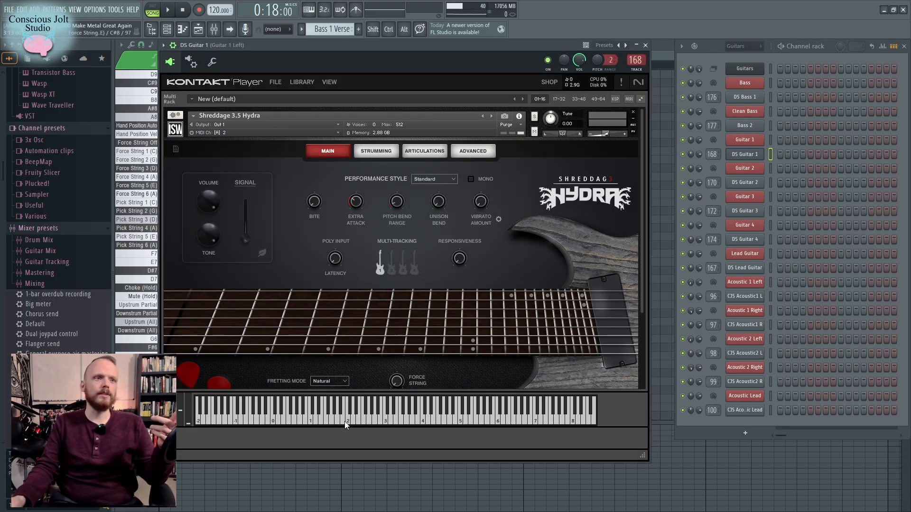
{"action": "scroll", "coordinate": [594, 363], "scroll_direction": "down", "scroll_amount": 3}
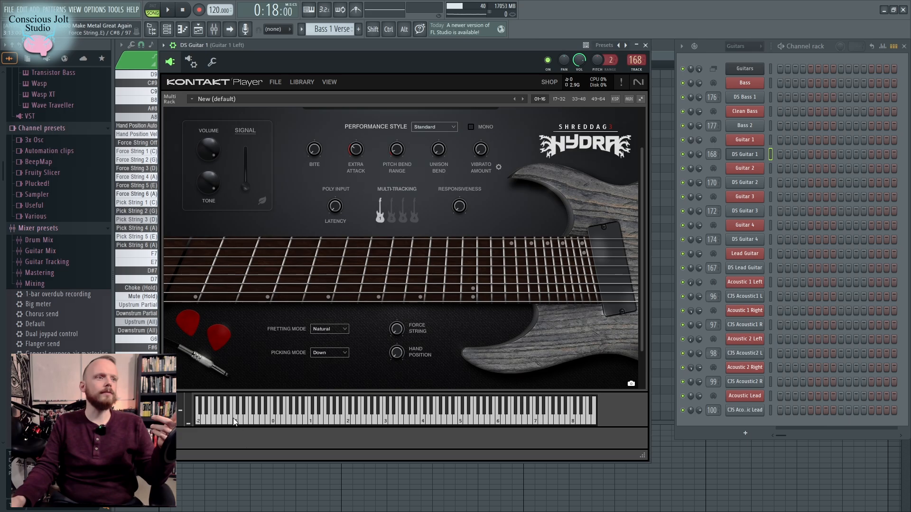
{"action": "left_click", "coordinate": [357, 417]}
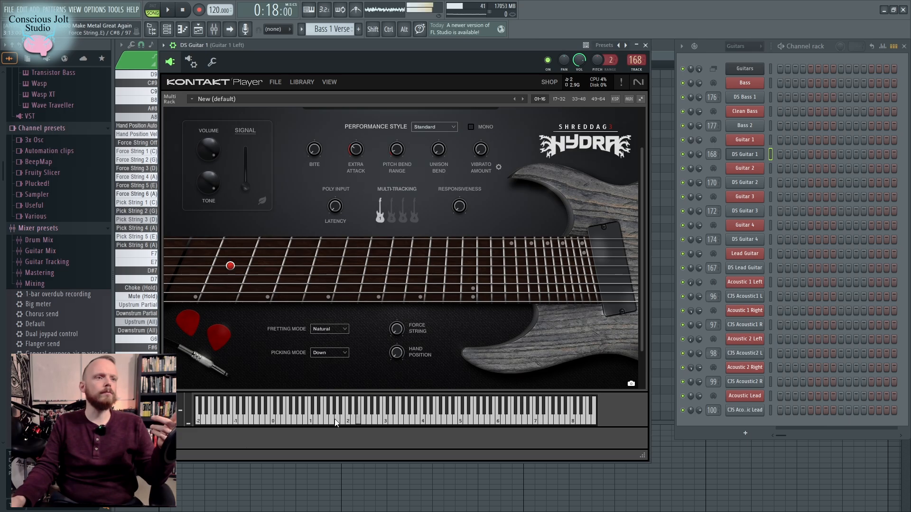
{"action": "left_click", "coordinate": [645, 45]}
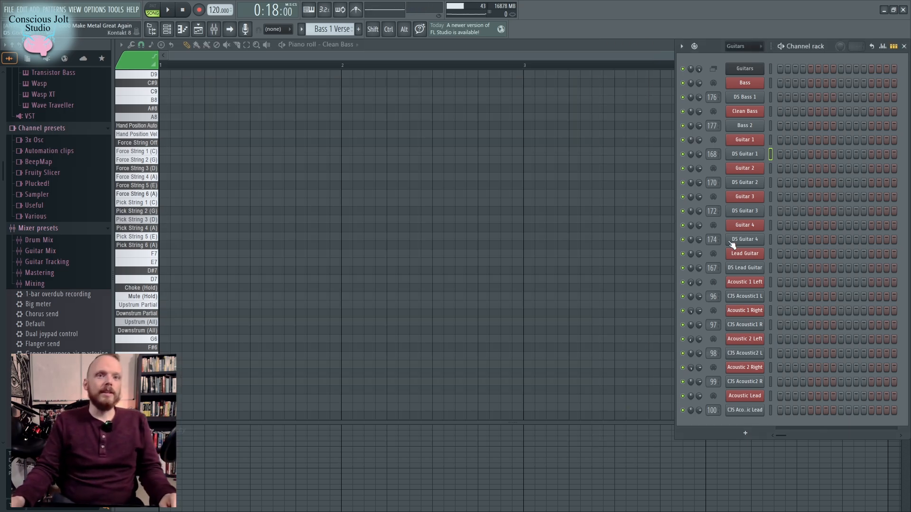
Check the port and channel assignments of the Bass and Guitar 1 BRSO Articulate channels, closing each
{"action": "left_click", "coordinate": [756, 82]}
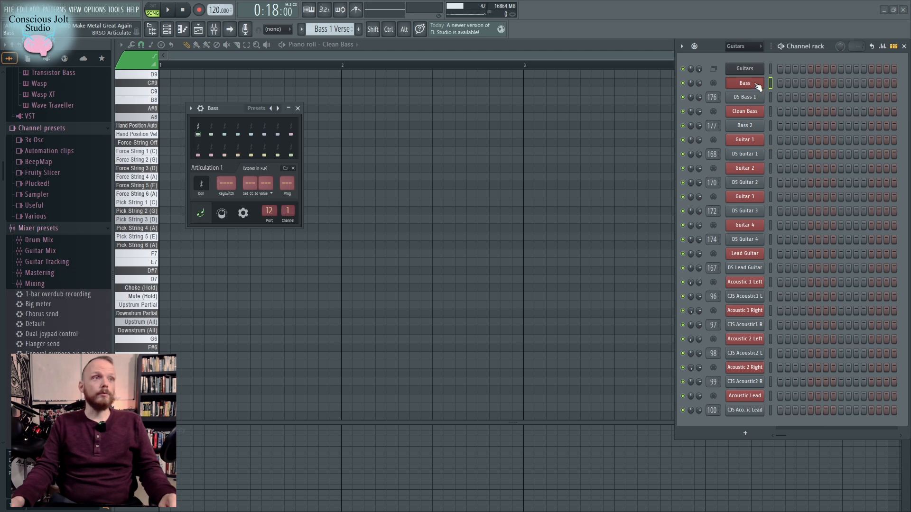
{"action": "left_click", "coordinate": [756, 82]}
{"action": "left_click", "coordinate": [752, 139]}
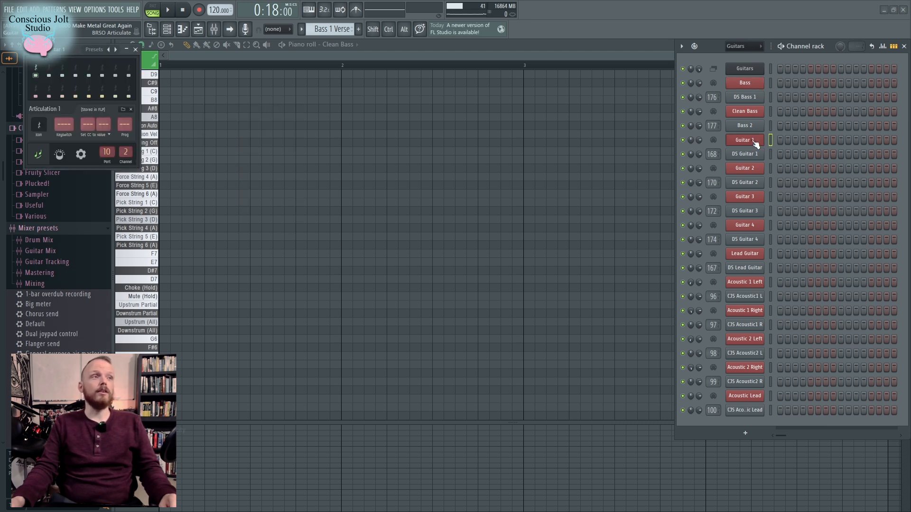
{"action": "left_click", "coordinate": [754, 141]}
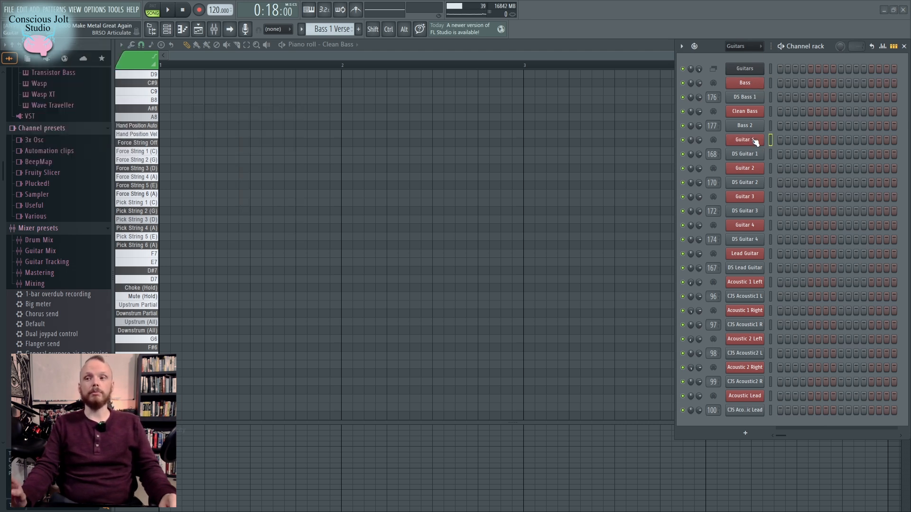
Reopen Guitar 1's BRSO Articulate, review its saved preset list and preset saving options, and close it
{"action": "left_click", "coordinate": [755, 140]}
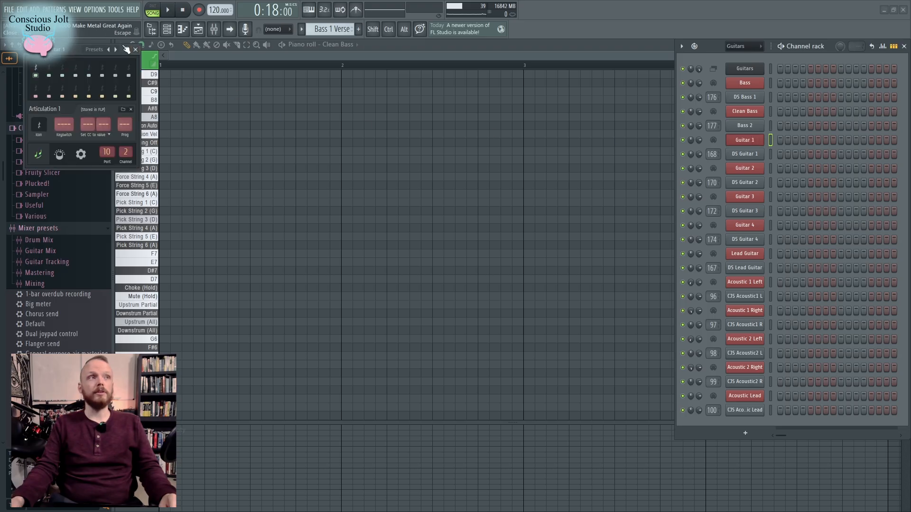
{"action": "left_click", "coordinate": [98, 49]}
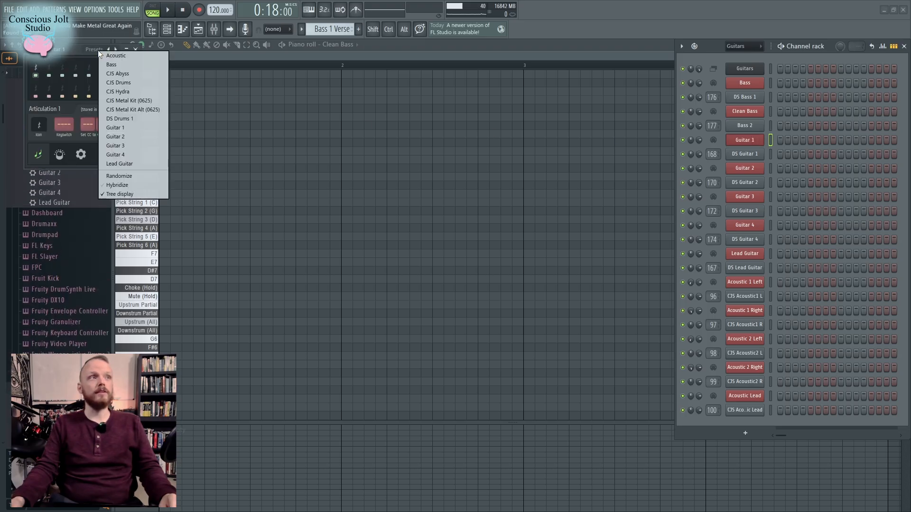
{"action": "left_click", "coordinate": [33, 49]}
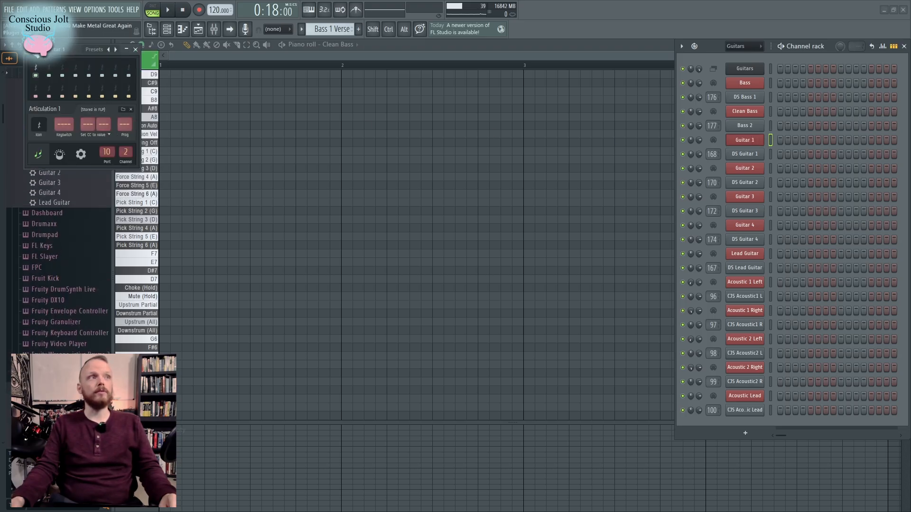
{"action": "left_click", "coordinate": [32, 50]}
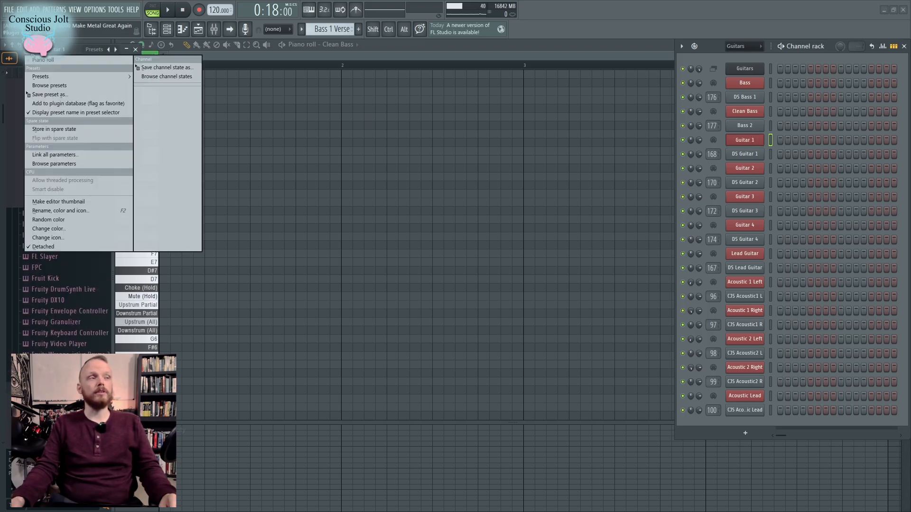
{"action": "left_click", "coordinate": [65, 54]}
{"action": "left_click", "coordinate": [94, 49]}
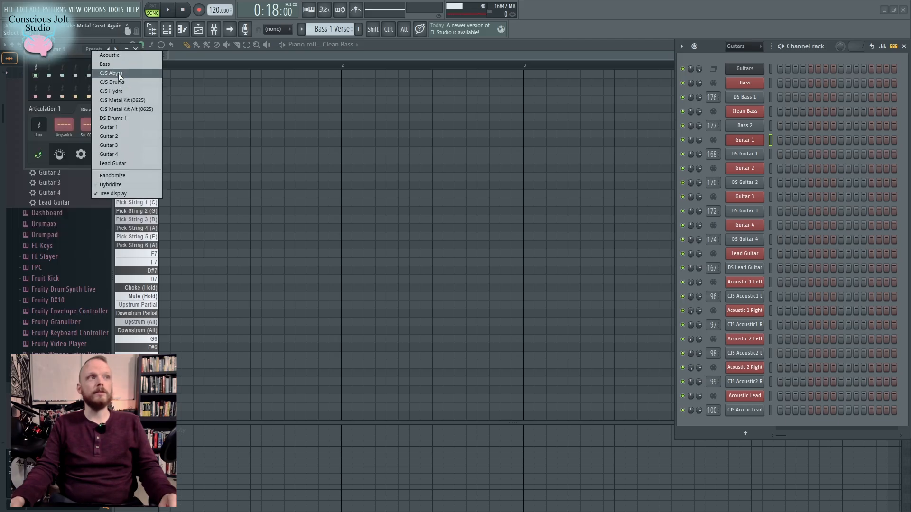
{"action": "left_click", "coordinate": [76, 50]}
{"action": "left_click", "coordinate": [136, 49]}
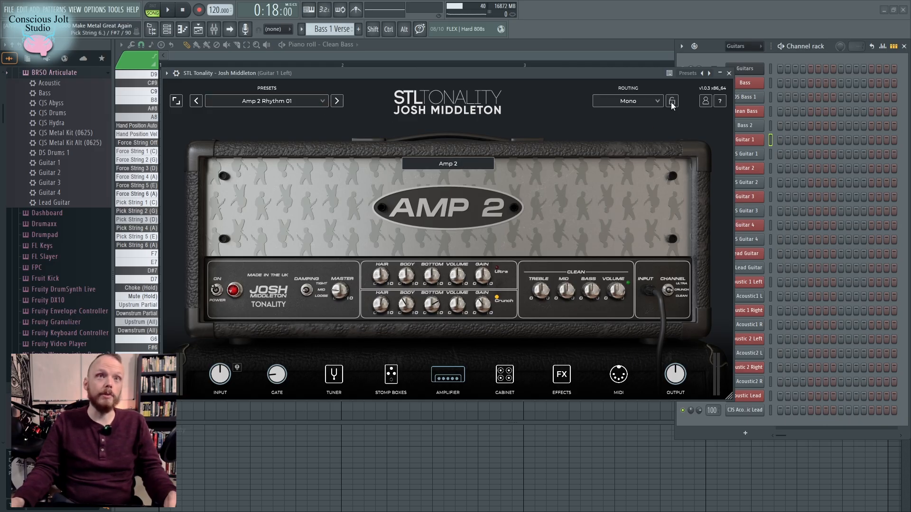
Load the CJS Clean Bass preset from 02 Putney Bass Tones in Bass Clean 1's STL Tonality Will Putney plugin, closing the amp windows
{"action": "left_click", "coordinate": [730, 74]}
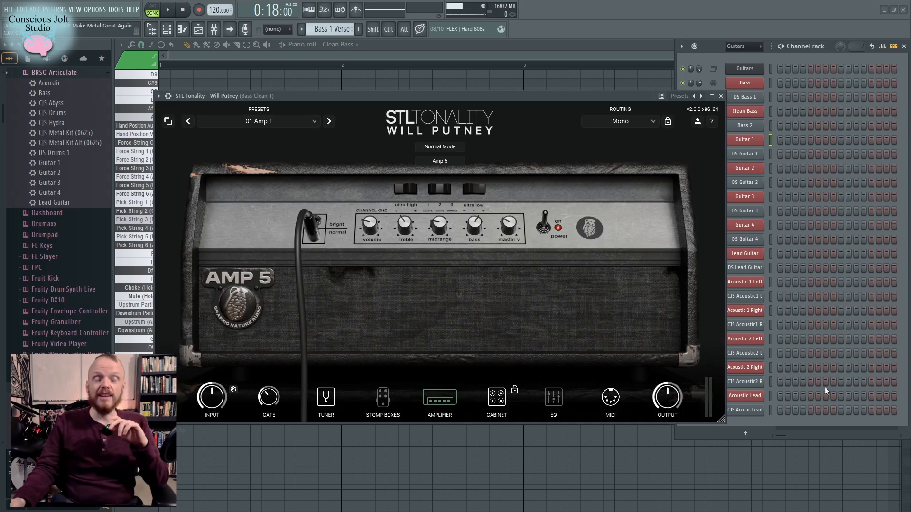
{"action": "left_click", "coordinate": [278, 123]}
{"action": "mouse_move", "coordinate": [268, 163]}
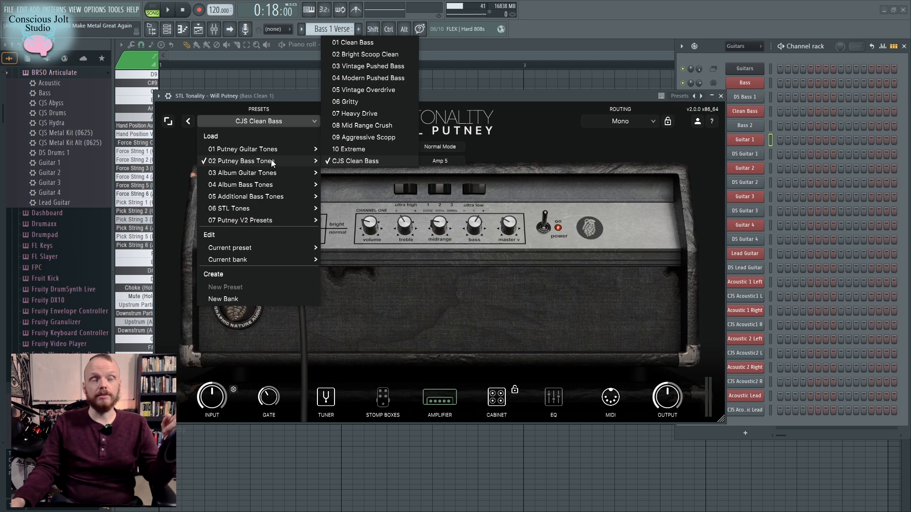
{"action": "left_click", "coordinate": [525, 150]}
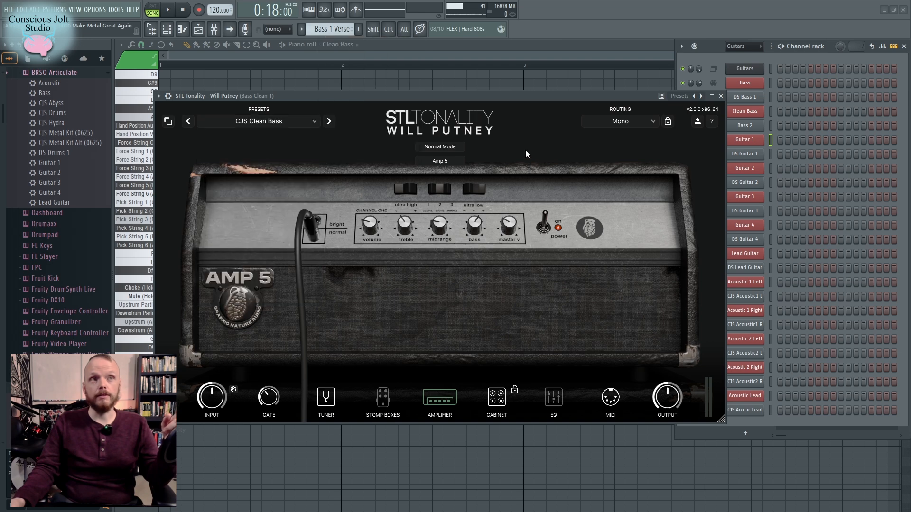
{"action": "left_click", "coordinate": [721, 97]}
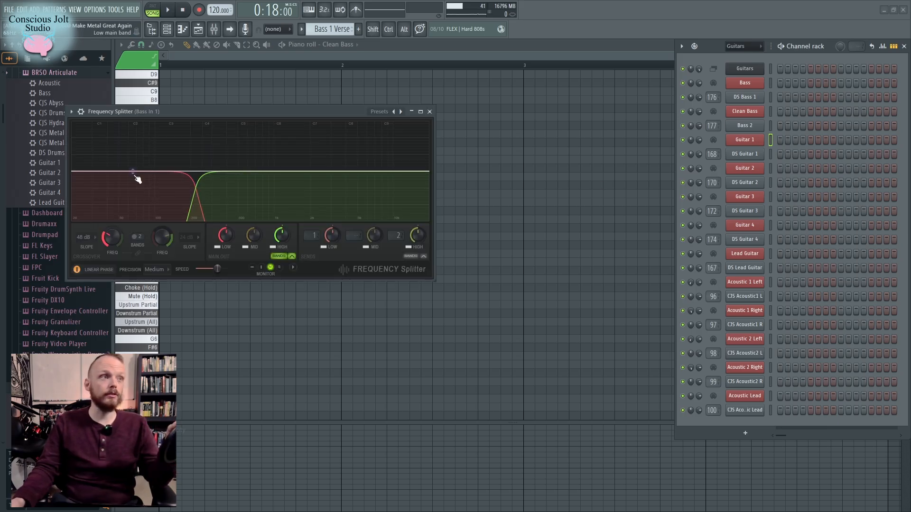
Close the Bass in 1 Frequency Splitter and review the STL Tonality Will Putney amps on Bass Clean 1 and Bass Dirty 1
{"action": "left_click", "coordinate": [429, 111]}
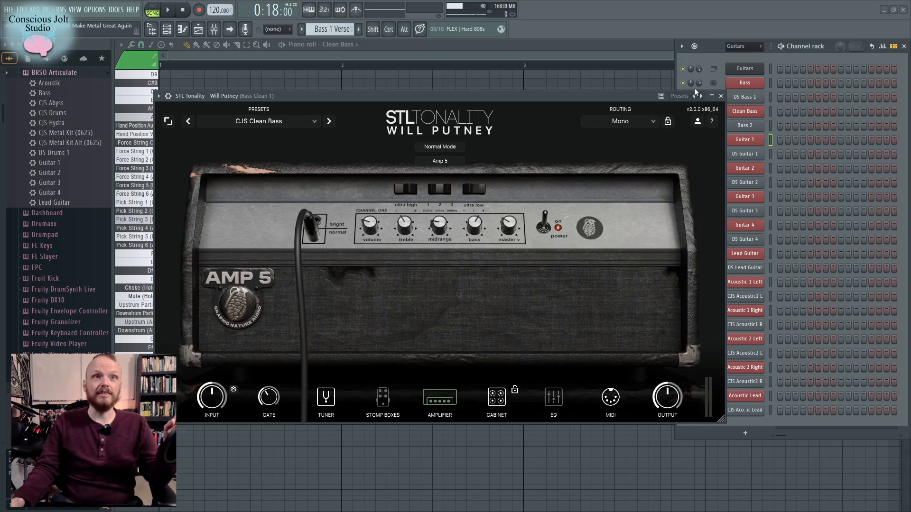
{"action": "left_click", "coordinate": [720, 97]}
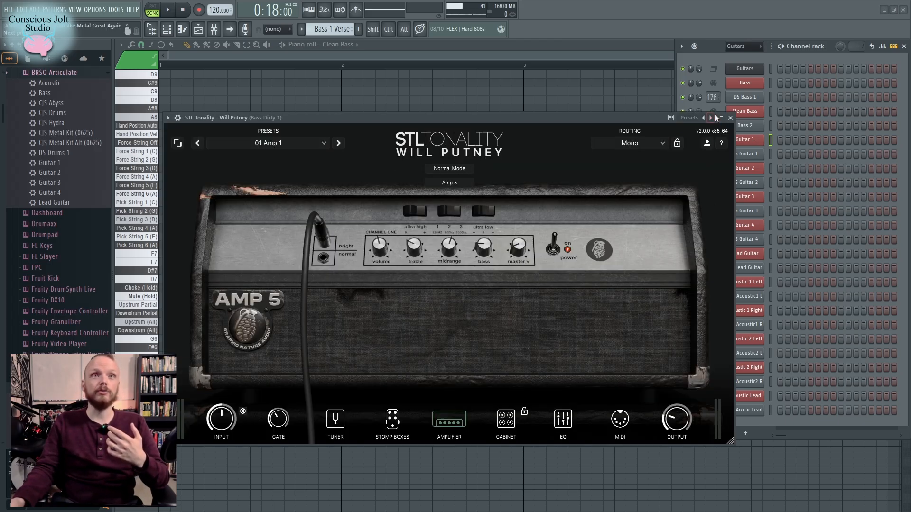
{"action": "left_click", "coordinate": [731, 119]}
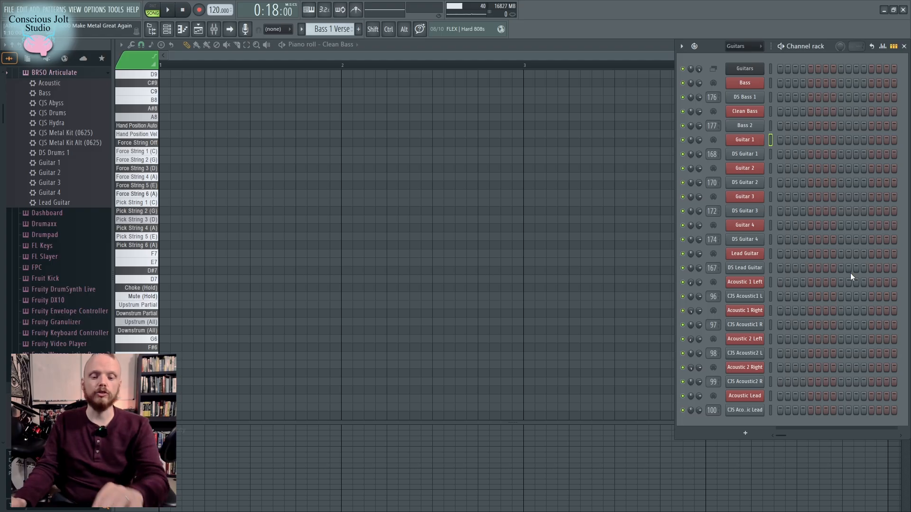
View DS Bass 1's Shreddage 3.5 Abyss instrument, close it, and return to the channel rack
{"action": "left_click", "coordinate": [752, 98]}
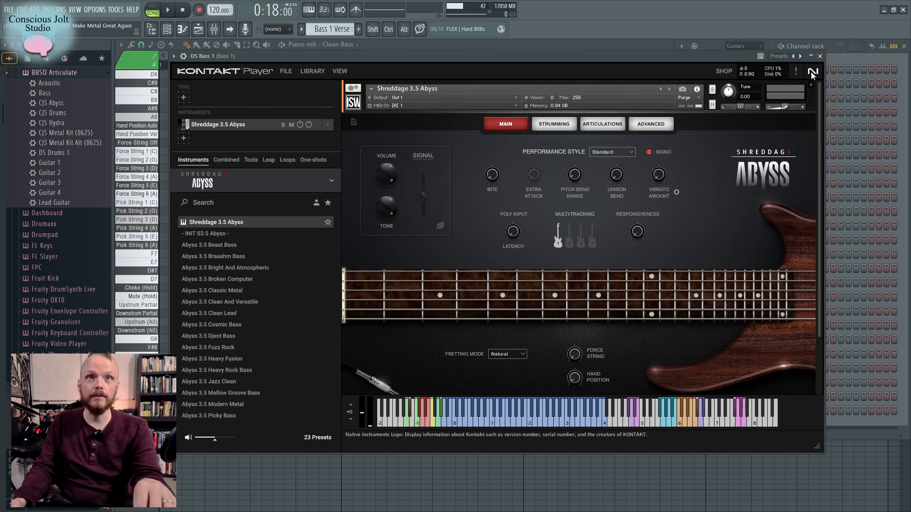
{"action": "left_click", "coordinate": [820, 56]}
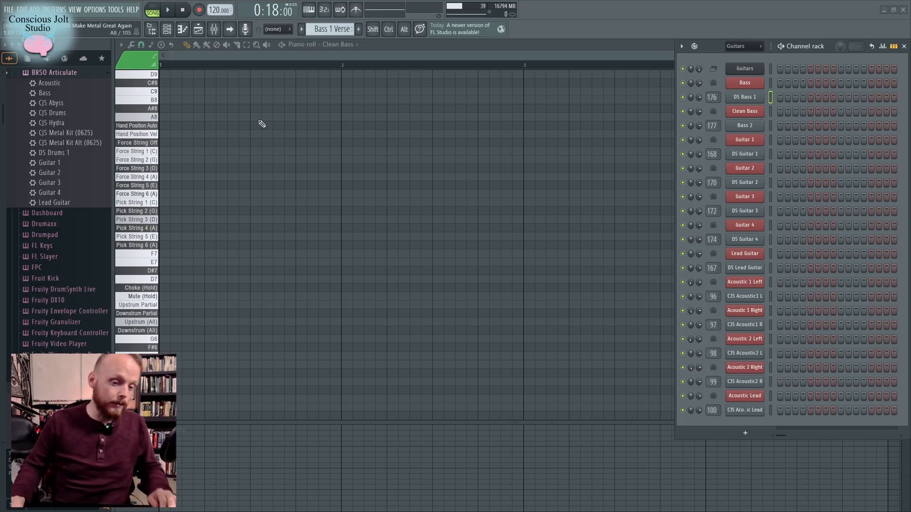
{"action": "key", "text": "F6"}
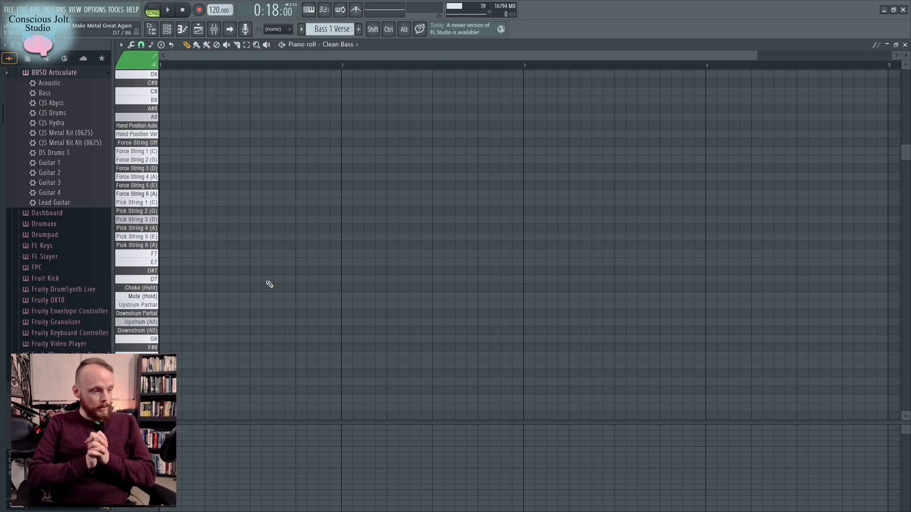
{"action": "key", "text": "F6"}
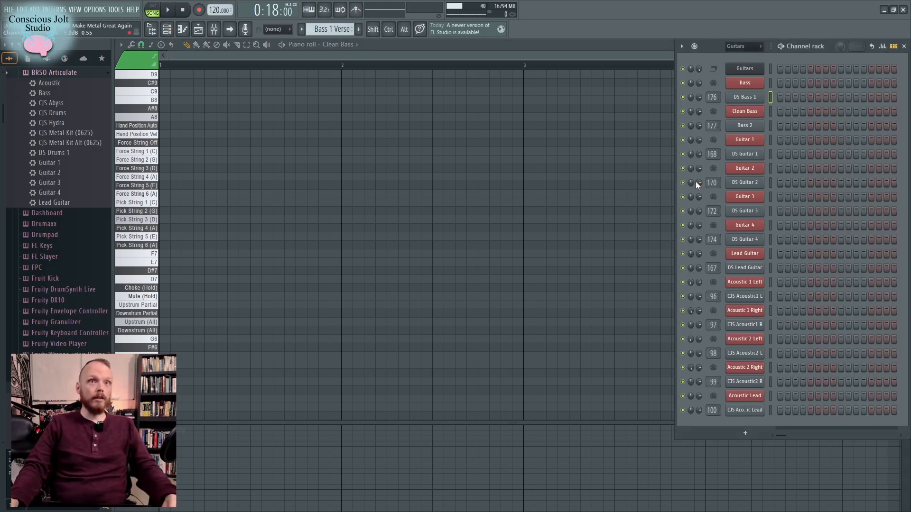
Open Guitar 1's piano roll, review its keyswitch names, and place a Sustain keyswitch note at the start of bar 1
{"action": "right_click", "coordinate": [747, 141]}
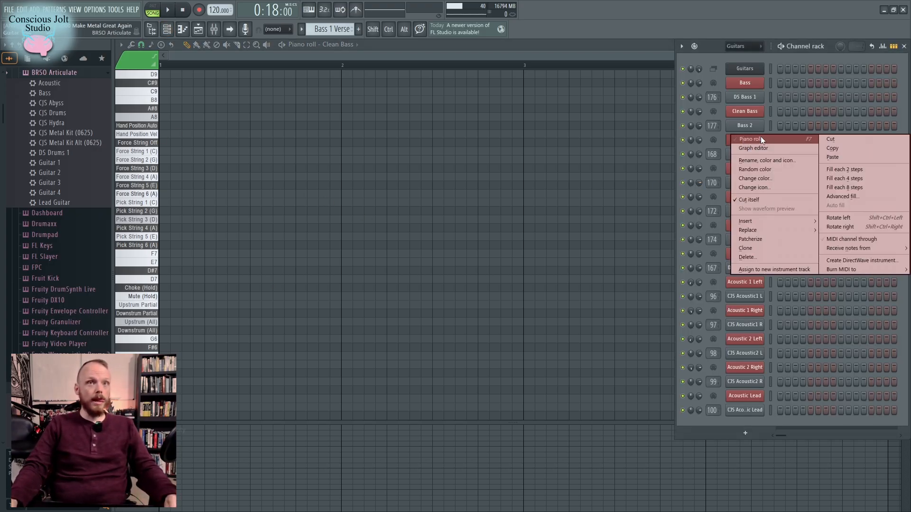
{"action": "left_click", "coordinate": [749, 139]}
{"action": "scroll", "coordinate": [157, 261], "scroll_direction": "down", "scroll_amount": 4}
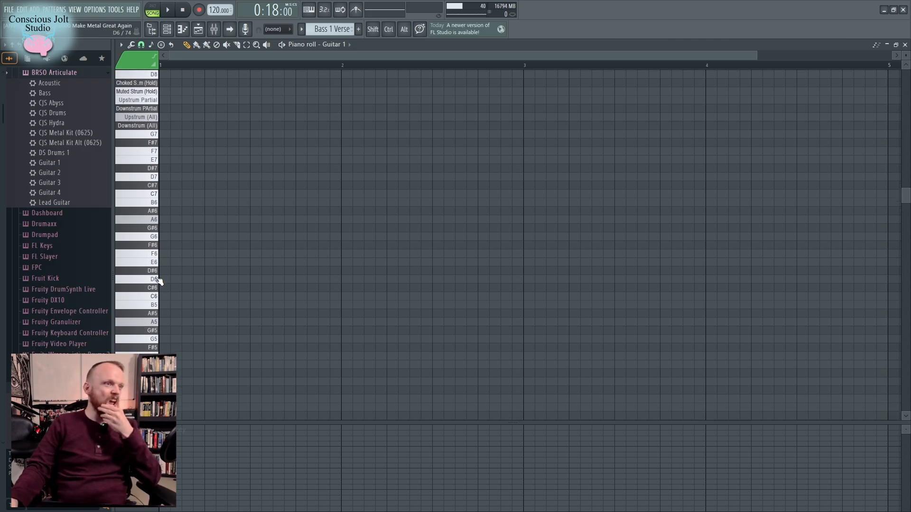
{"action": "scroll", "coordinate": [164, 296], "scroll_direction": "down", "scroll_amount": 15}
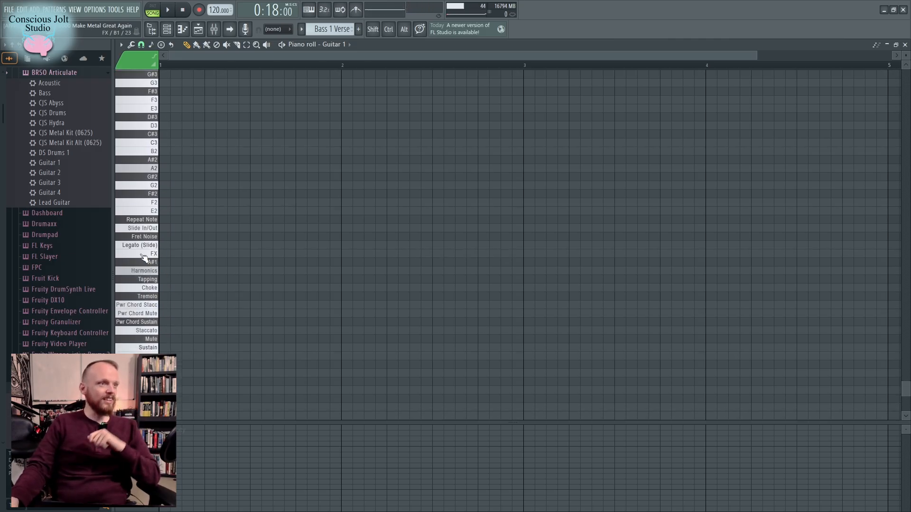
{"action": "scroll", "coordinate": [158, 293], "scroll_direction": "down", "scroll_amount": 1}
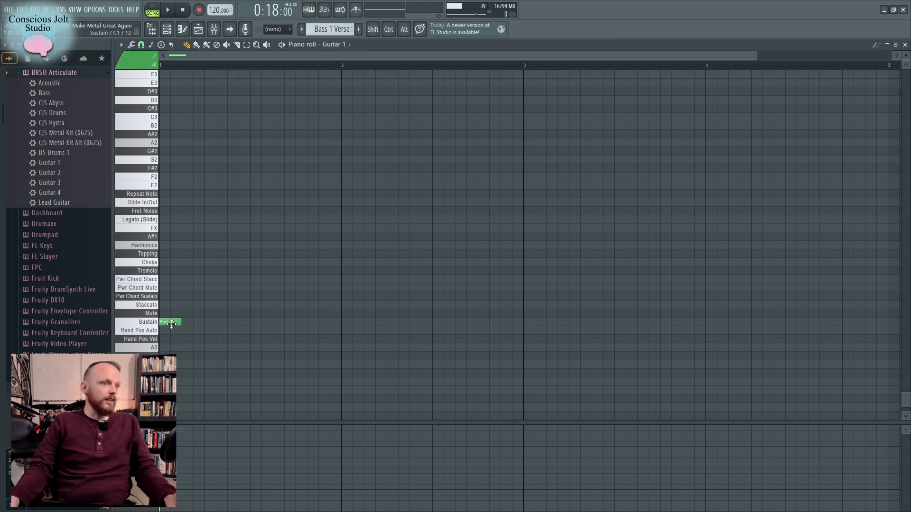
{"action": "scroll", "coordinate": [168, 139], "scroll_direction": "up", "scroll_amount": 4}
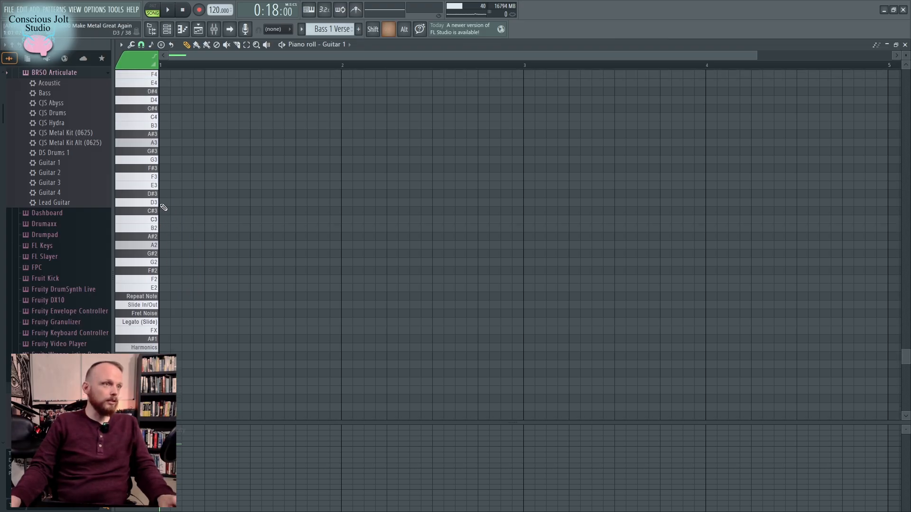
{"action": "scroll", "coordinate": [164, 203], "scroll_direction": "up", "scroll_amount": 3, "text": "ctrl"}
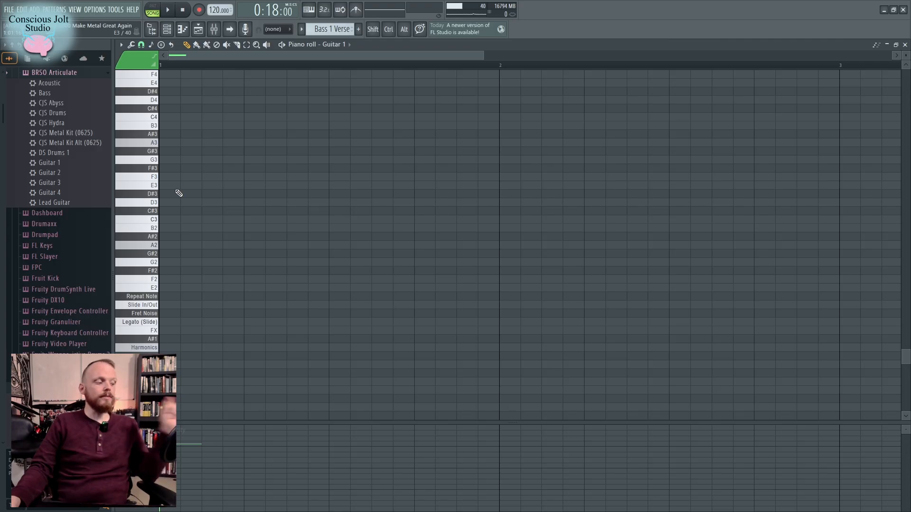
Draw four slightly overlapping notes alternating F#3 and D#3, one step apart, from the start of bar 1
{"action": "left_click", "coordinate": [162, 168]}
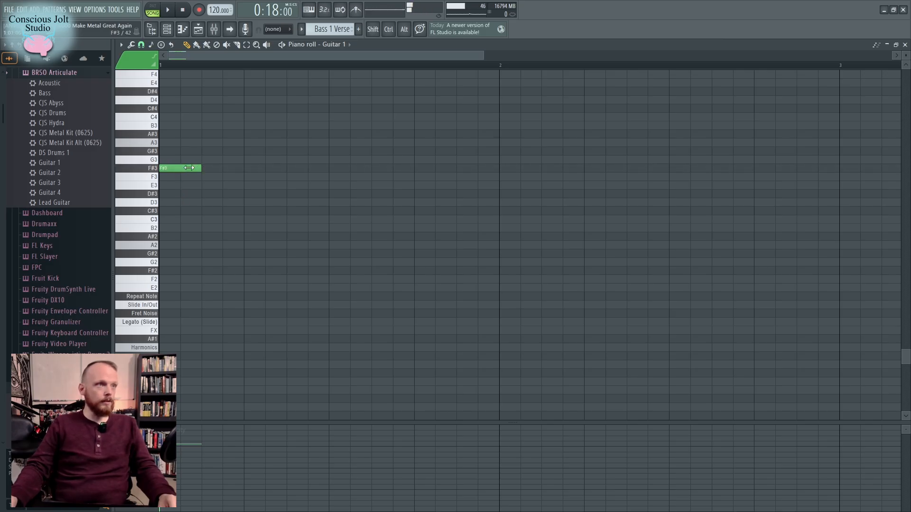
{"action": "left_click", "coordinate": [182, 167]}
{"action": "scroll", "coordinate": [185, 171], "scroll_direction": "up", "scroll_amount": 4}
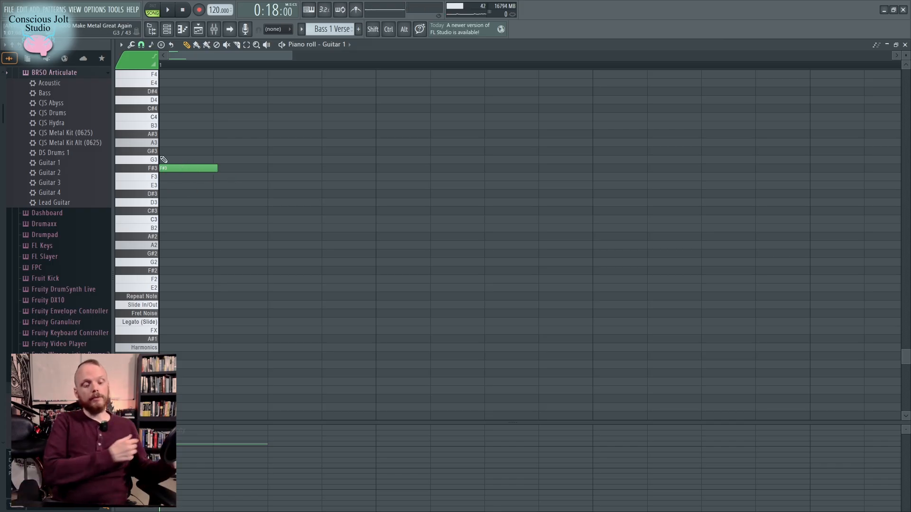
{"action": "left_click", "coordinate": [220, 176]}
{"action": "left_click_drag", "start_coordinate": [224, 179], "coordinate": [224, 196]}
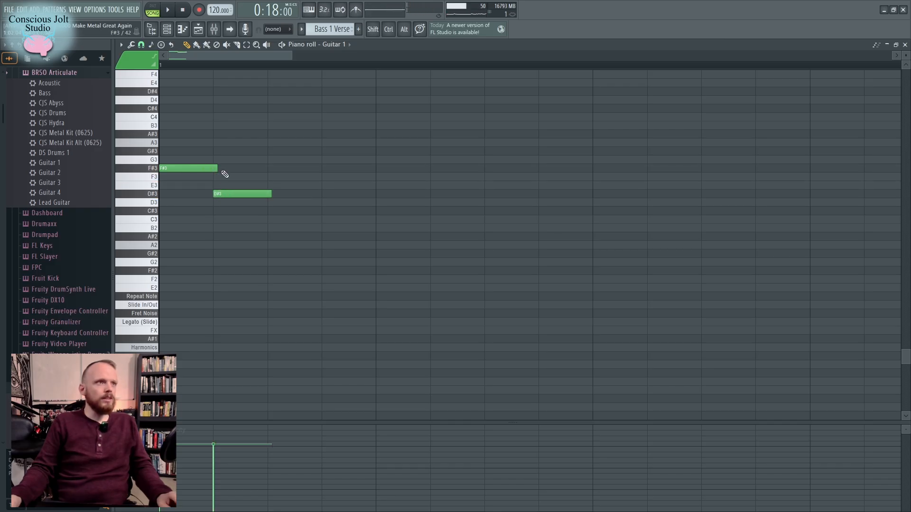
{"action": "left_click", "coordinate": [246, 192]}
{"action": "left_click", "coordinate": [277, 169]}
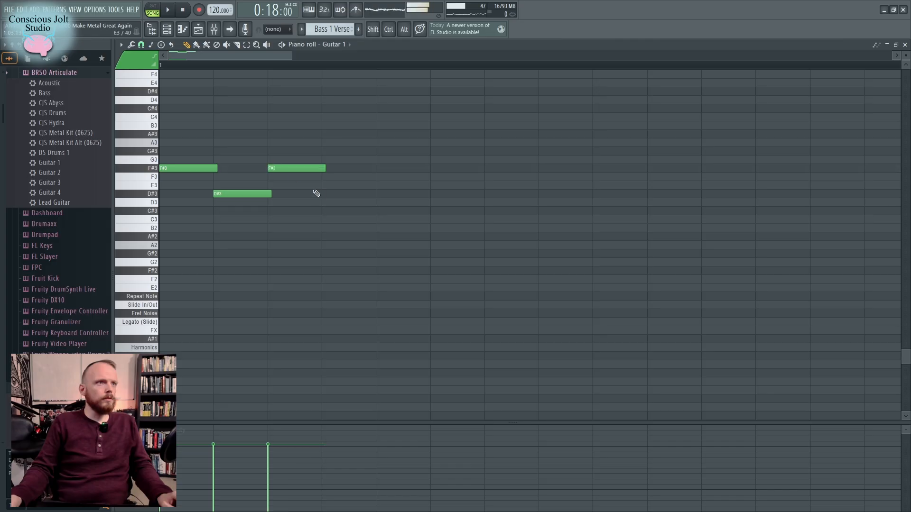
{"action": "left_click", "coordinate": [324, 194]}
Duplicate the four F#3 and D#3 notes directly after themselves and transpose the copies down one semitone to F3 and D3
{"action": "left_click_drag", "start_coordinate": [400, 212], "coordinate": [188, 160]}
{"action": "key", "text": "ctrl+b"}
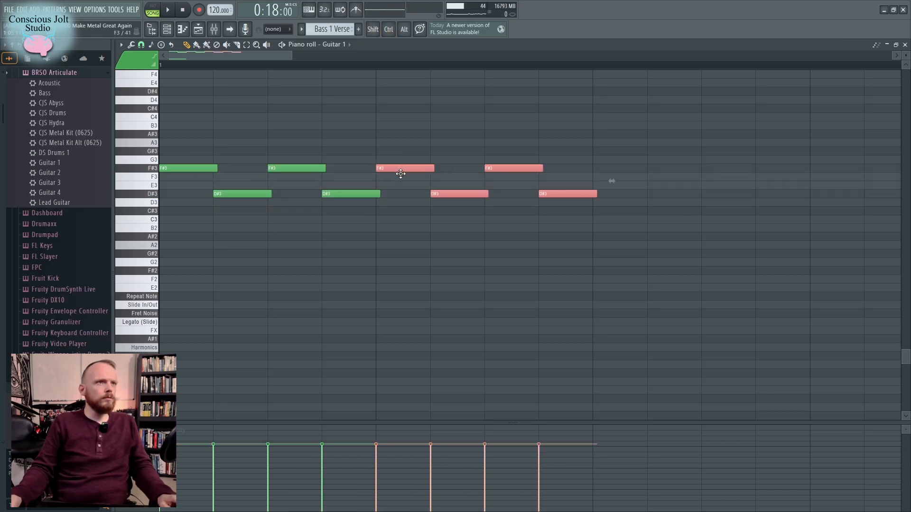
{"action": "key", "text": "shift+Down"}
{"action": "left_click", "coordinate": [389, 153]}
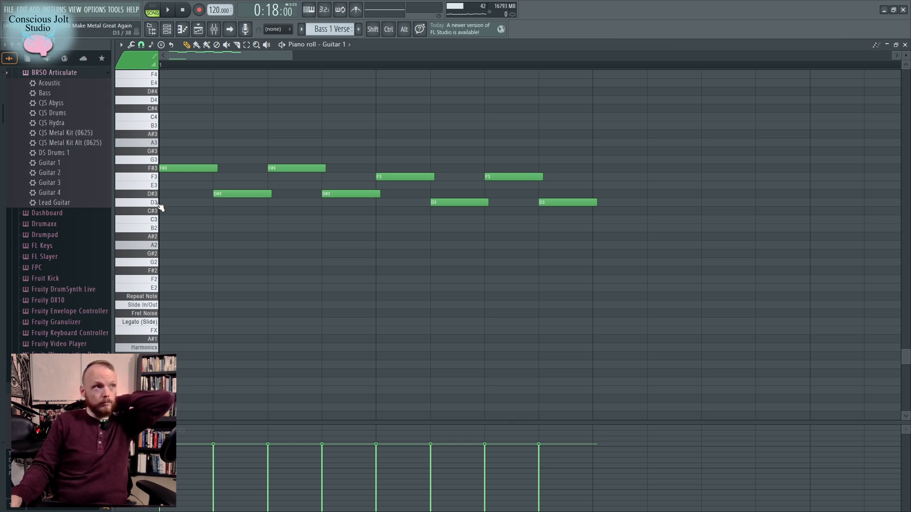
Play back the eight-note guitar run and stop playback
{"action": "scroll", "coordinate": [603, 199], "scroll_direction": "down", "scroll_amount": 2}
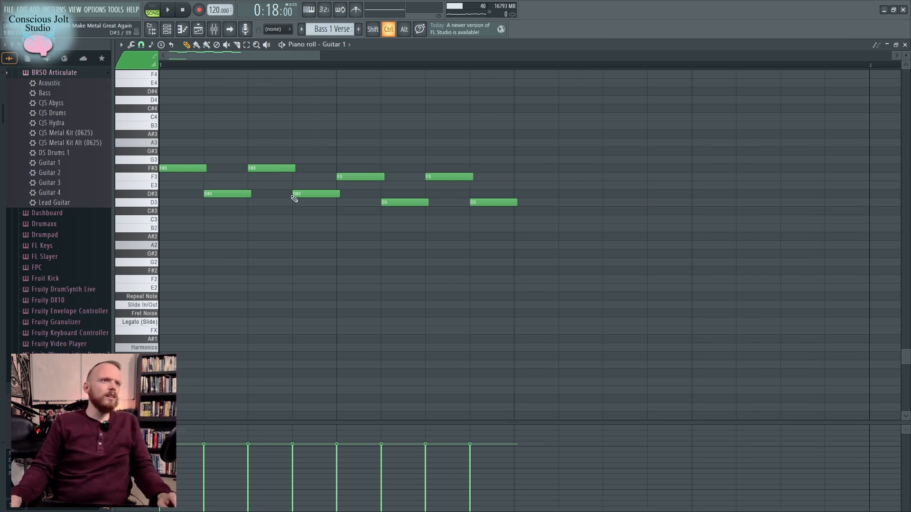
{"action": "scroll", "coordinate": [295, 198], "scroll_direction": "down", "scroll_amount": 1}
{"action": "key", "text": "space"}
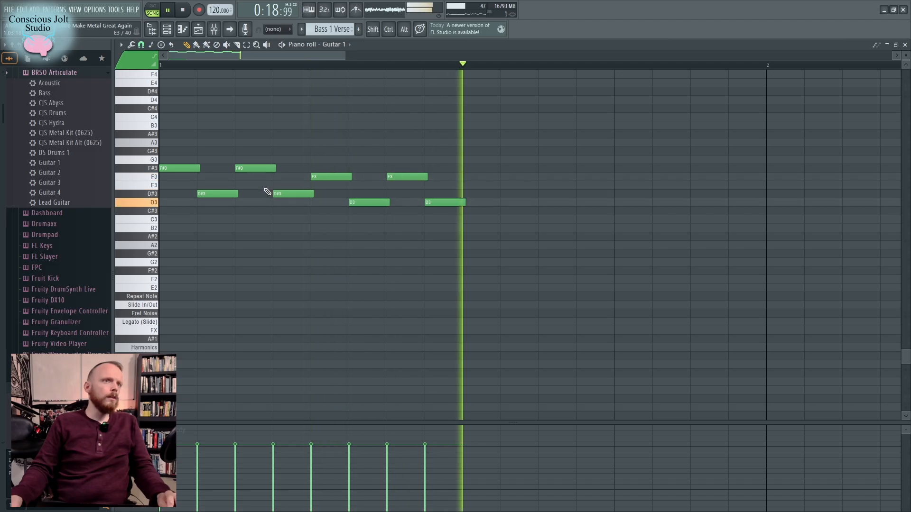
{"action": "key", "text": "space"}
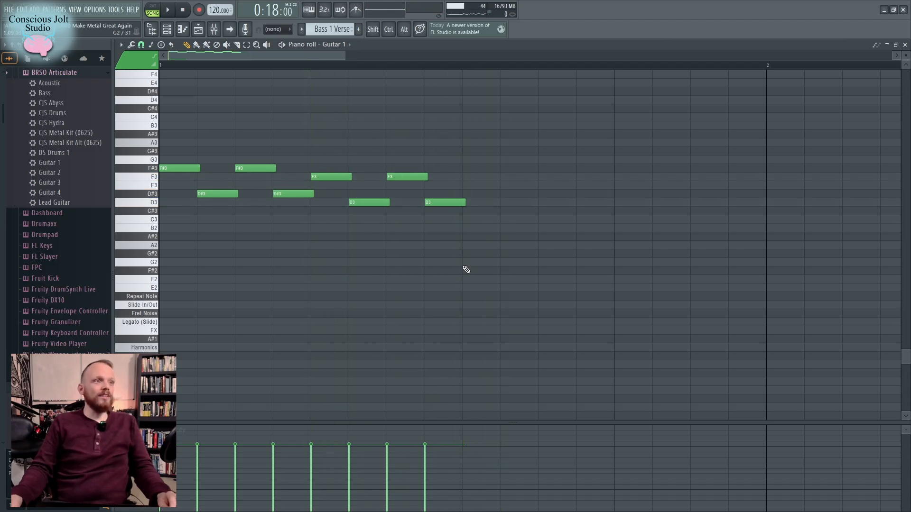
Add a four-step B2 note after the run and trim the overlapping ends of the second D#3 and last D3 notes
{"action": "left_click", "coordinate": [465, 229]}
{"action": "left_click_drag", "start_coordinate": [504, 228], "coordinate": [582, 227]}
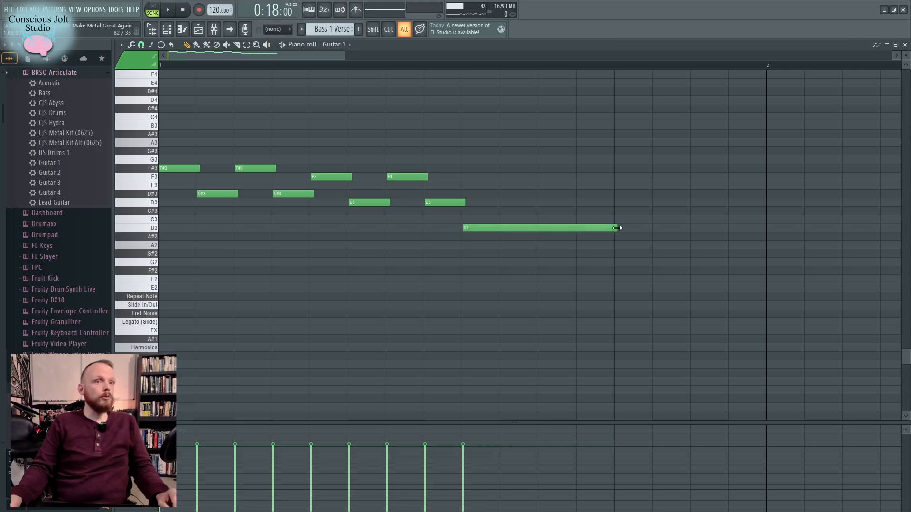
{"action": "scroll", "coordinate": [342, 190], "scroll_direction": "up", "scroll_amount": 2}
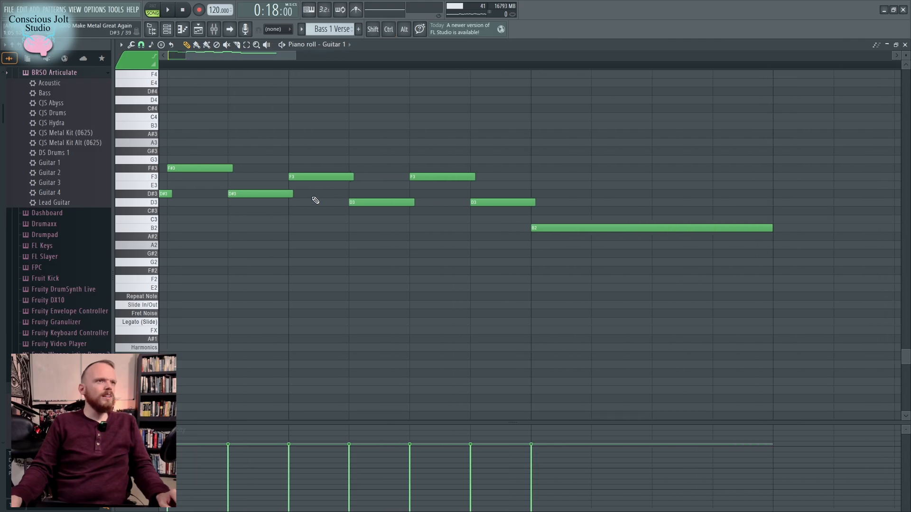
{"action": "scroll", "coordinate": [287, 195], "scroll_direction": "down", "scroll_amount": 2}
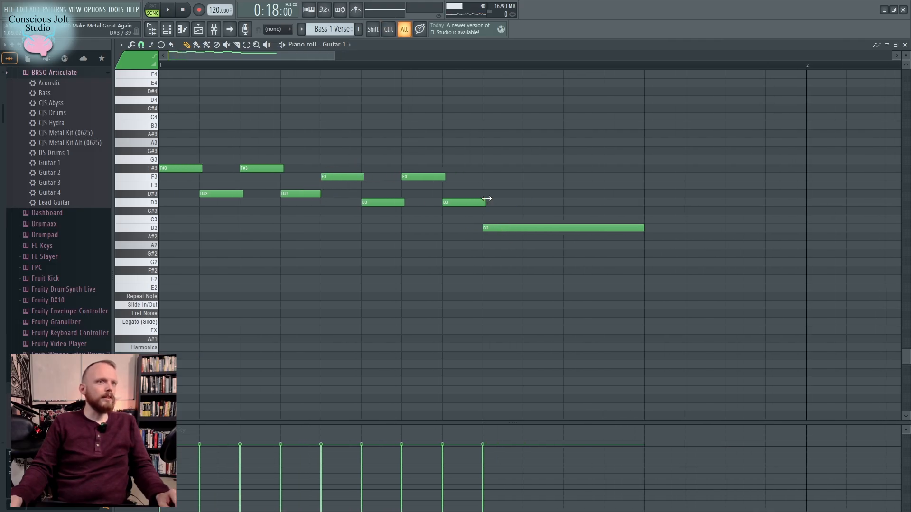
{"action": "scroll", "coordinate": [603, 240], "scroll_direction": "up", "scroll_amount": 2}
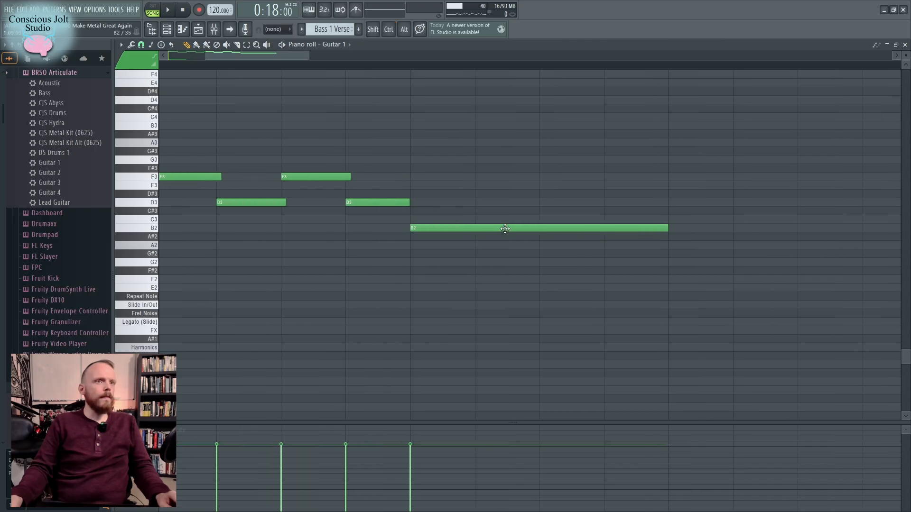
Add a four-step A#2 note after the B2 to fill bar 1 and place a Pwr Chord Sustain keyswitch under the B2
{"action": "double_click", "coordinate": [674, 236]}
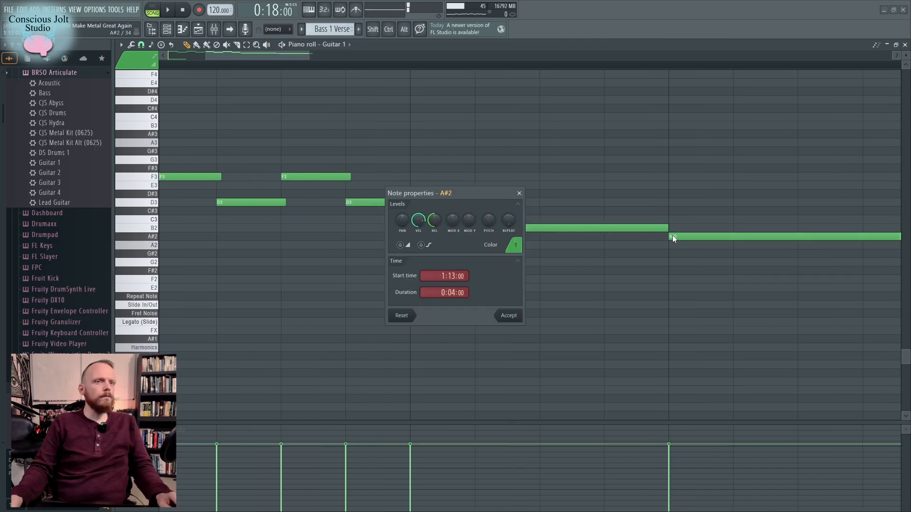
{"action": "left_click", "coordinate": [519, 193]}
{"action": "scroll", "coordinate": [593, 183], "scroll_direction": "down", "scroll_amount": 4}
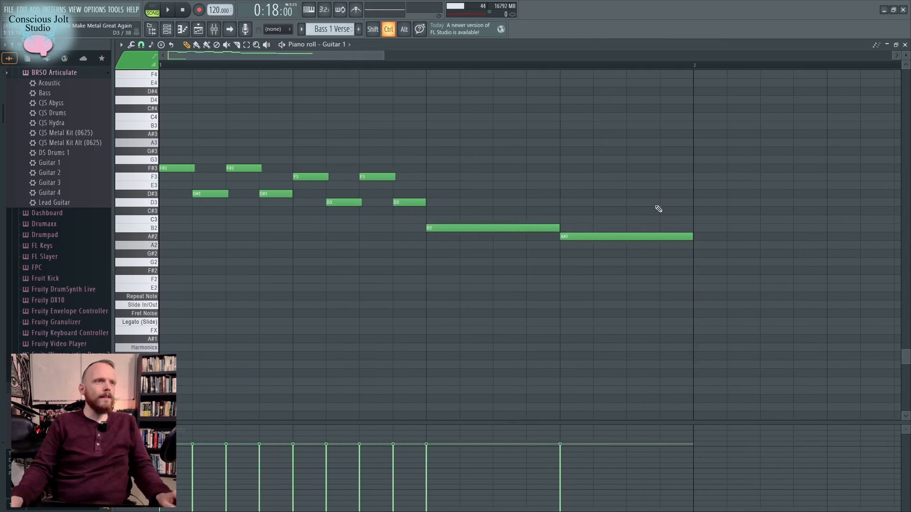
{"action": "scroll", "coordinate": [432, 264], "scroll_direction": "down", "scroll_amount": 3}
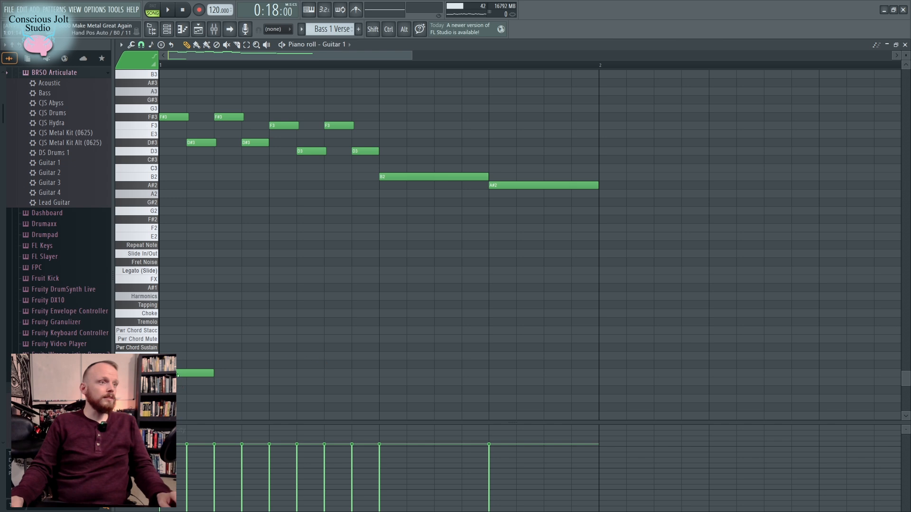
{"action": "left_click", "coordinate": [388, 350]}
{"action": "scroll", "coordinate": [503, 340], "scroll_direction": "down", "scroll_amount": 2}
Duplicate all of bar 1's notes and keyswitches into bar 2 and deselect them
{"action": "left_click_drag", "start_coordinate": [569, 401], "coordinate": [169, 113]}
{"action": "left_click", "coordinate": [171, 119], "text": "ctrl"}
{"action": "left_click_drag", "start_coordinate": [519, 404], "coordinate": [163, 104]}
{"action": "key", "text": "ctrl+b"}
{"action": "left_click_drag", "start_coordinate": [449, 113], "coordinate": [453, 112]}
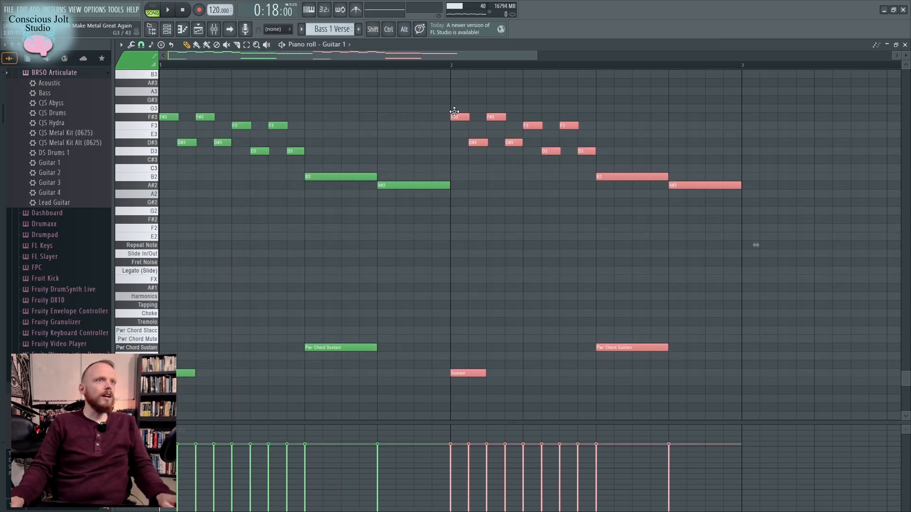
{"action": "key", "text": "ctrl+d"}
Transpose the eight short notes in bar 2 up three semitones, to A3, F#3, G#3 and F3
{"action": "scroll", "coordinate": [493, 215], "scroll_direction": "up", "scroll_amount": 2}
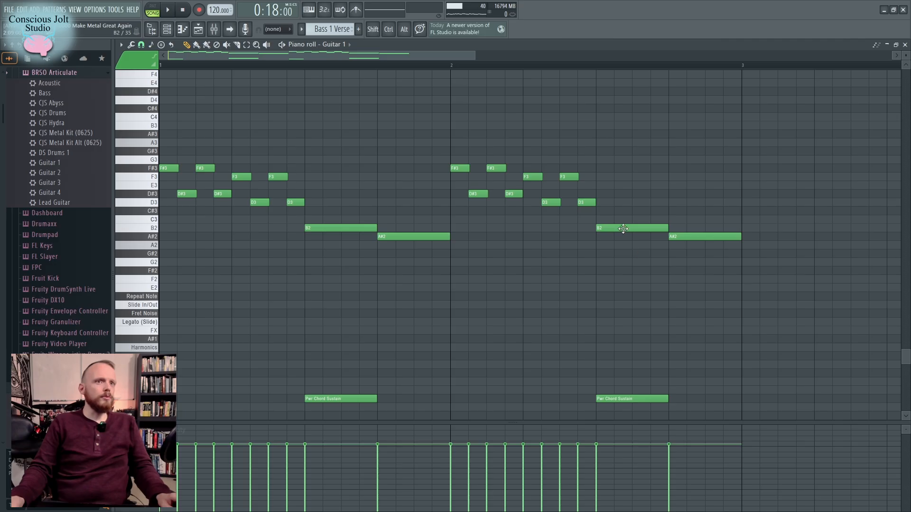
{"action": "scroll", "coordinate": [484, 229], "scroll_direction": "up", "scroll_amount": 3}
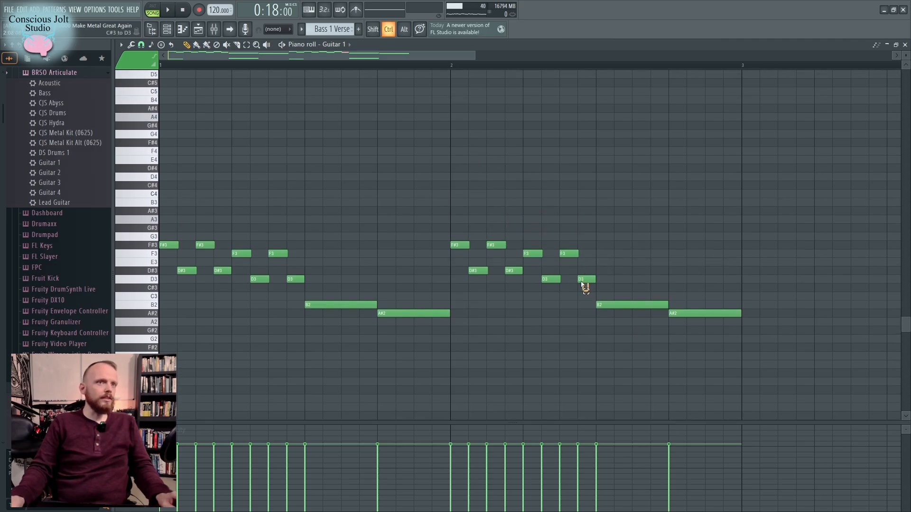
{"action": "left_click_drag", "start_coordinate": [522, 266], "coordinate": [459, 241]}
{"action": "left_click_drag", "start_coordinate": [559, 285], "coordinate": [474, 210]}
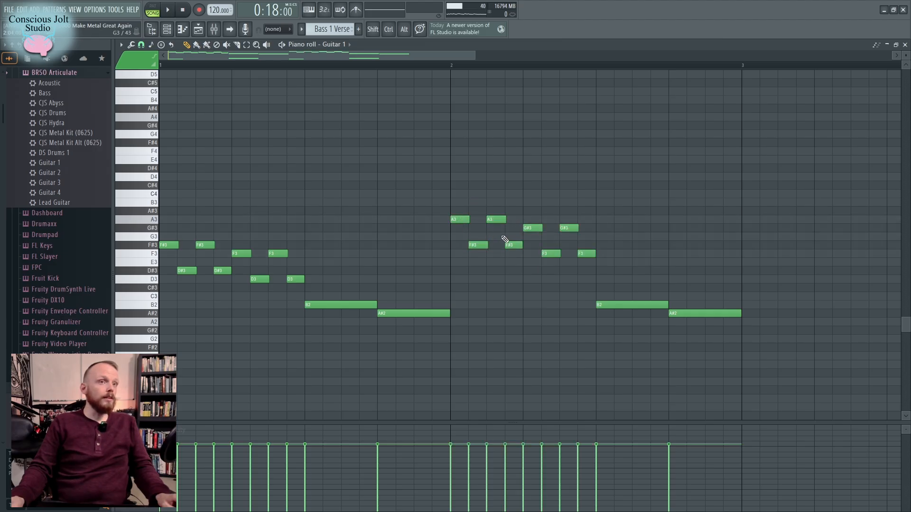
Raise only the upper short notes in bar 2 by one semitone, to A#3 and A3
{"action": "left_click_drag", "start_coordinate": [593, 254], "coordinate": [467, 203]}
{"action": "left_click", "coordinate": [468, 203], "text": "ctrl"}
{"action": "left_click_drag", "start_coordinate": [562, 236], "coordinate": [457, 197]}
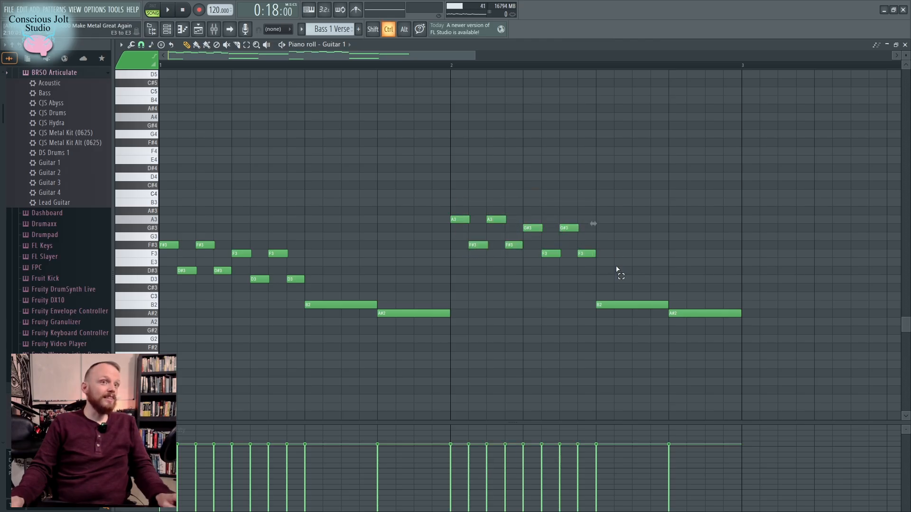
{"action": "left_click_drag", "start_coordinate": [619, 272], "coordinate": [585, 255]}
{"action": "left_click", "coordinate": [511, 235]}
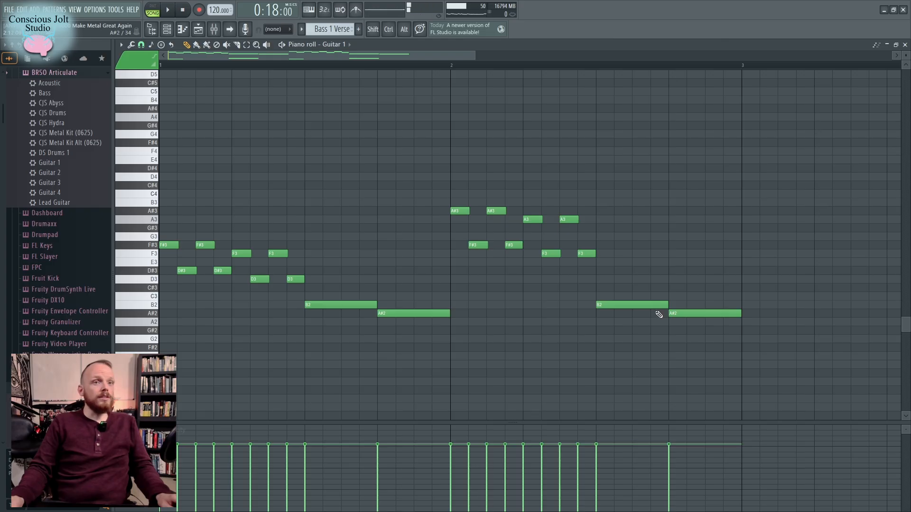
Lower bar 2's two long notes by one semitone to A#2 and A2, and delete the stray G#2 note
{"action": "left_click_drag", "start_coordinate": [638, 310], "coordinate": [689, 323]}
{"action": "left_click", "coordinate": [688, 330]}
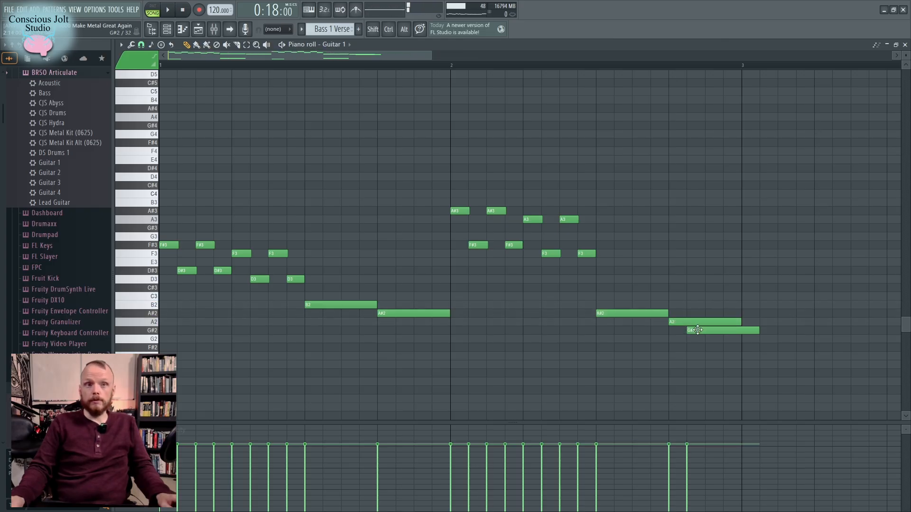
{"action": "right_click", "coordinate": [698, 330]}
Play back the two-bar Guitar 1 riff with its keyswitches and stop playback
{"action": "scroll", "coordinate": [644, 209], "scroll_direction": "down", "scroll_amount": 2}
{"action": "scroll", "coordinate": [528, 203], "scroll_direction": "down", "scroll_amount": 6}
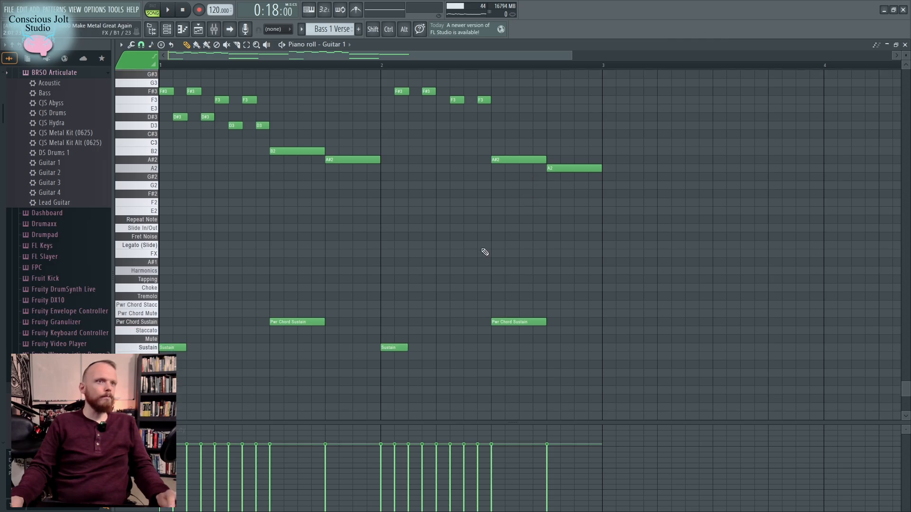
{"action": "key", "text": "space"}
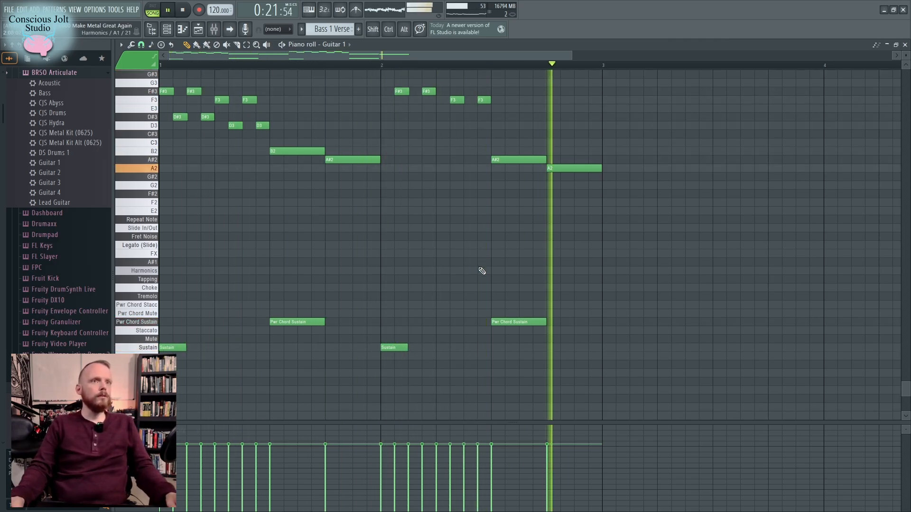
{"action": "key", "text": "space"}
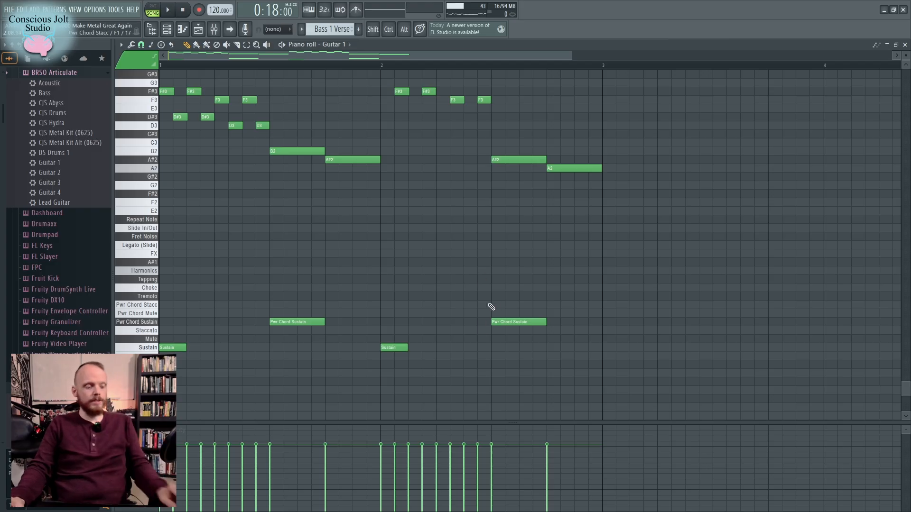
Select the whole two-bar riff and duplicate it repeatedly until it fills 16 bars
{"action": "scroll", "coordinate": [542, 299], "scroll_direction": "down", "scroll_amount": 4}
{"action": "scroll", "coordinate": [196, 280], "scroll_direction": "up", "scroll_amount": 2}
{"action": "key", "text": "ctrl+a"}
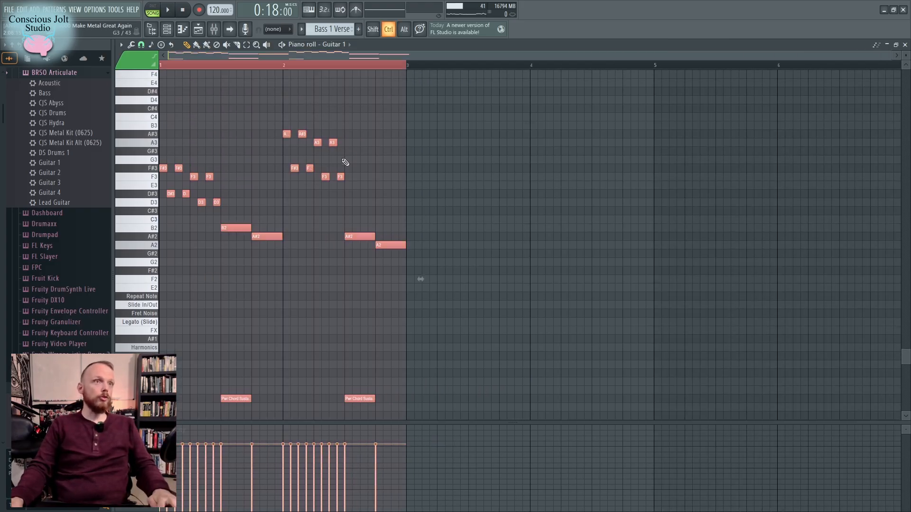
{"action": "key", "text": "ctrl+b"}
{"action": "key", "text": "ctrl+b"}
{"action": "key", "text": "ctrl+b"}
{"action": "key", "text": "ctrl+b"}
{"action": "key", "text": "ctrl+b"}
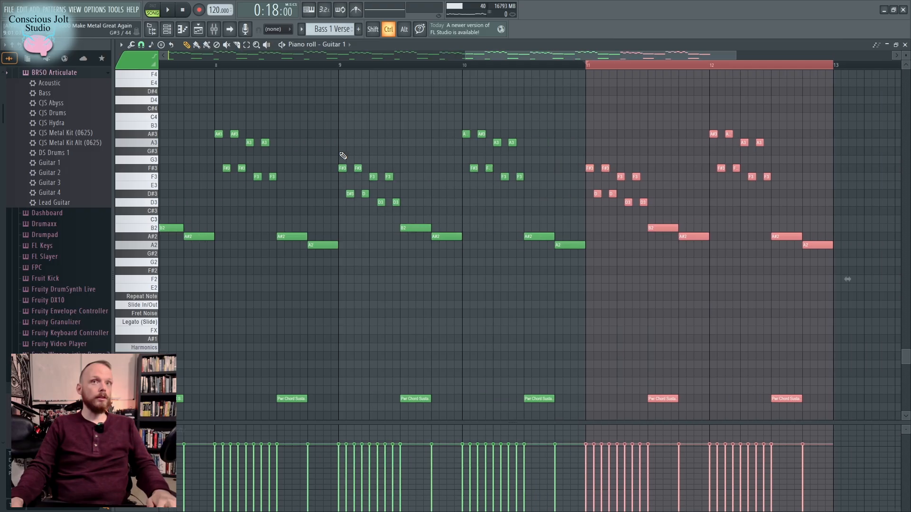
{"action": "key", "text": "ctrl+b"}
{"action": "key", "text": "ctrl+b"}
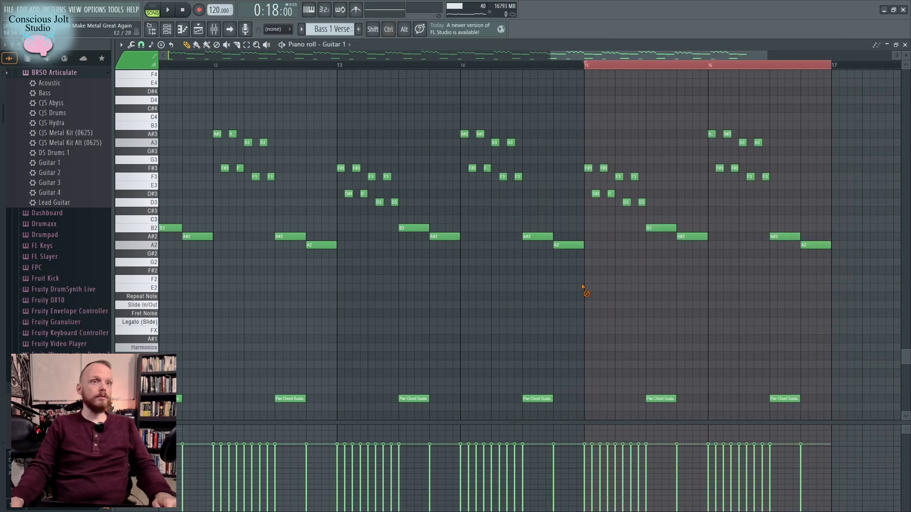
Show the playlist's Verse section from bar 10, select the Guitar 1 Verse pattern, and increase the track height
{"action": "key", "text": "F6"}
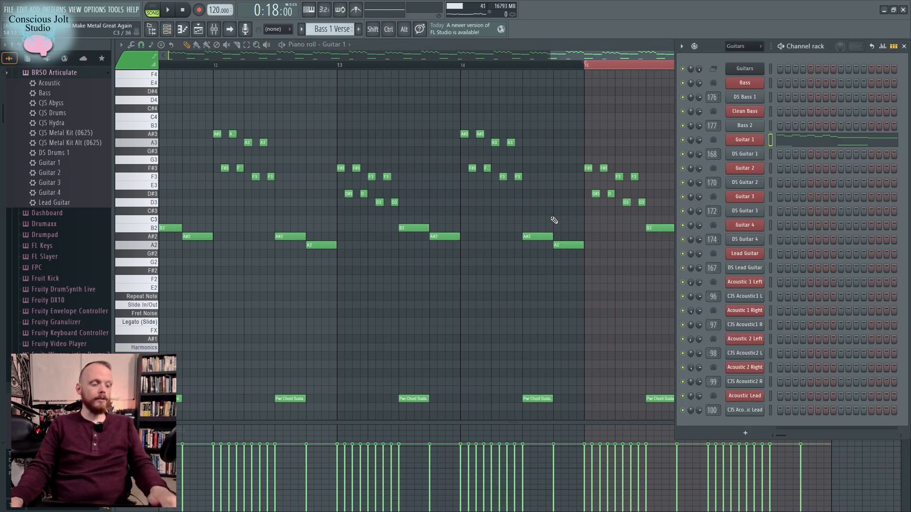
{"action": "key", "text": "F5"}
{"action": "scroll", "coordinate": [351, 238], "scroll_direction": "up", "scroll_amount": 8}
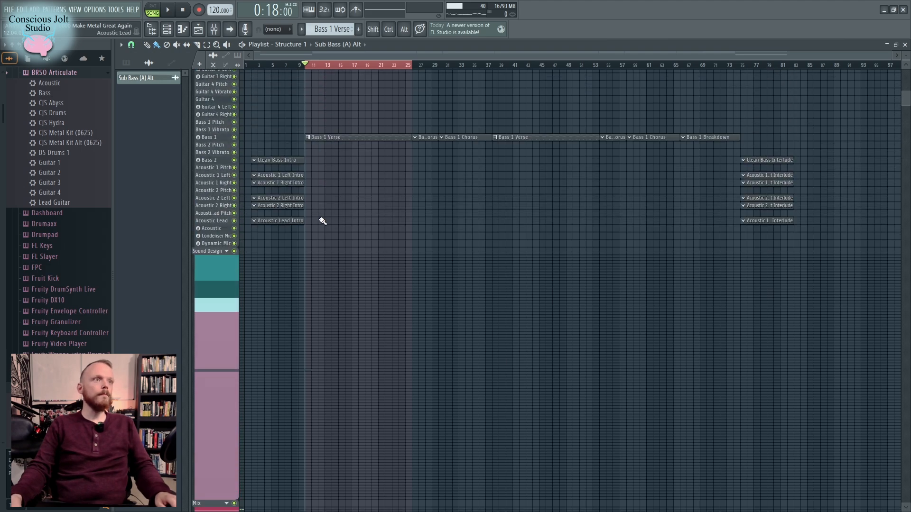
{"action": "scroll", "coordinate": [323, 221], "scroll_direction": "up", "scroll_amount": 7}
{"action": "right_click", "coordinate": [314, 145], "text": "ctrl"}
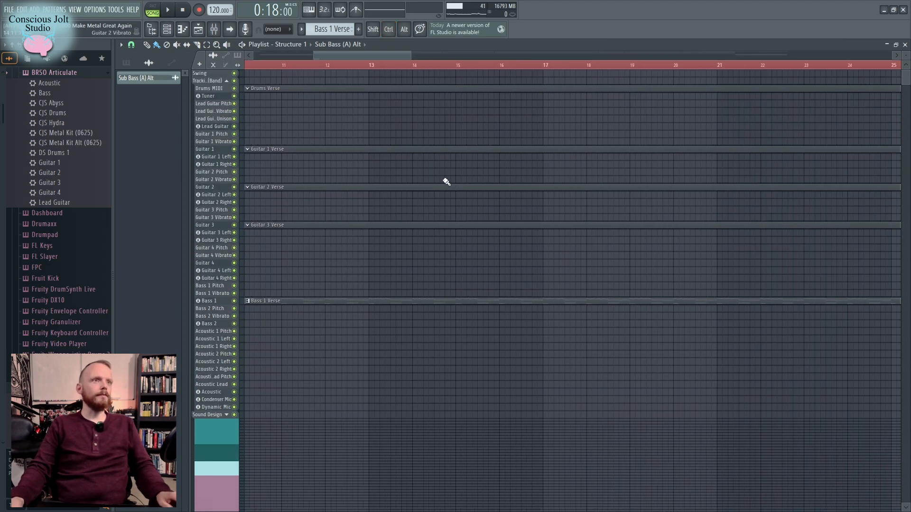
{"action": "scroll", "coordinate": [447, 182], "scroll_direction": "down", "scroll_amount": 4}
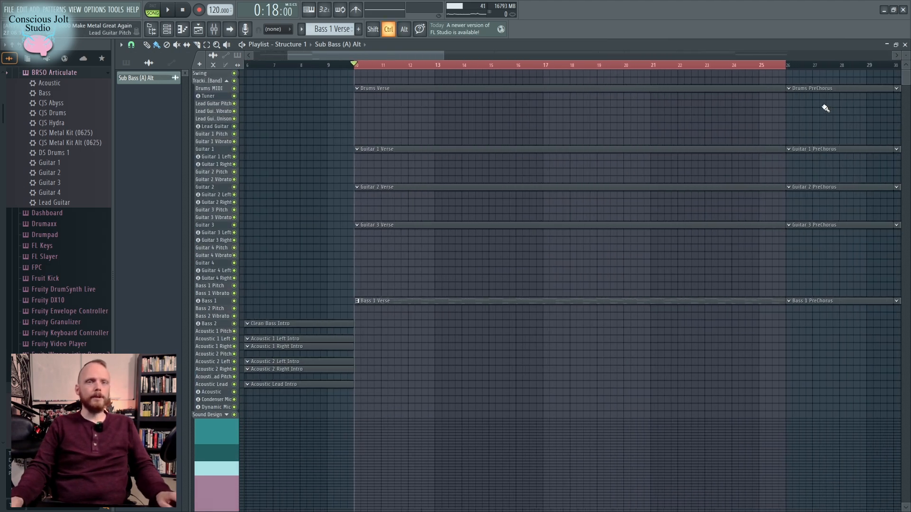
{"action": "left_click", "coordinate": [401, 151]}
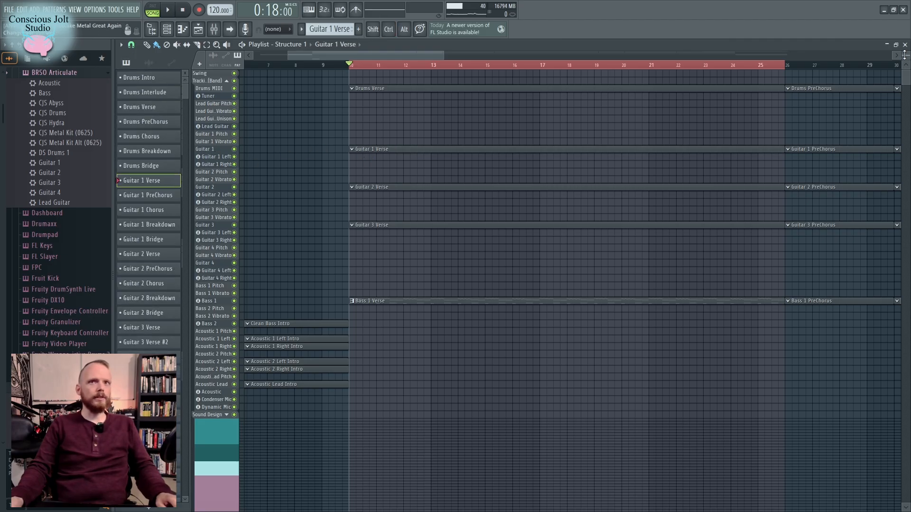
{"action": "mouse_move", "coordinate": [905, 55]}
{"action": "left_mouse_down"}
{"action": "mouse_move", "coordinate": [905, 37]}
{"action": "mouse_move", "coordinate": [905, 48]}
{"action": "left_mouse_up"}
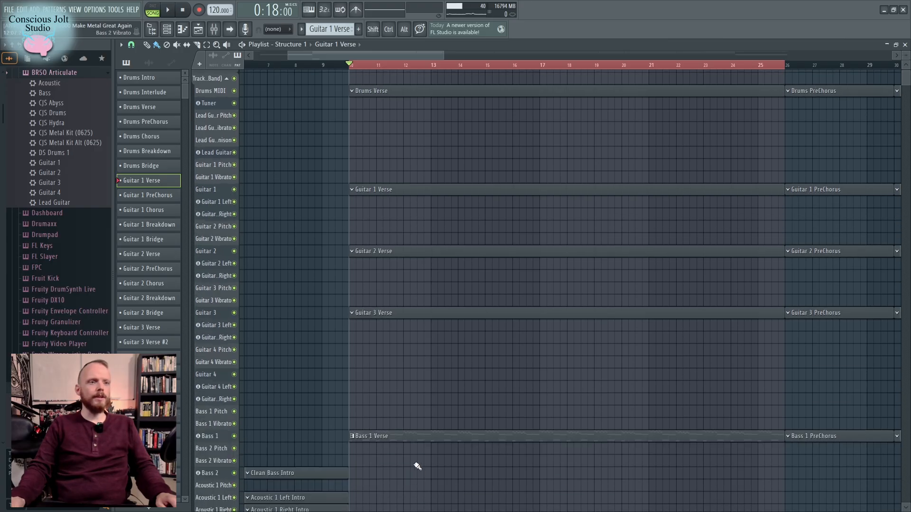
Cut the riff from the Guitar 1 channel in the Bass 1 Verse pattern
{"action": "left_click", "coordinate": [404, 439]}
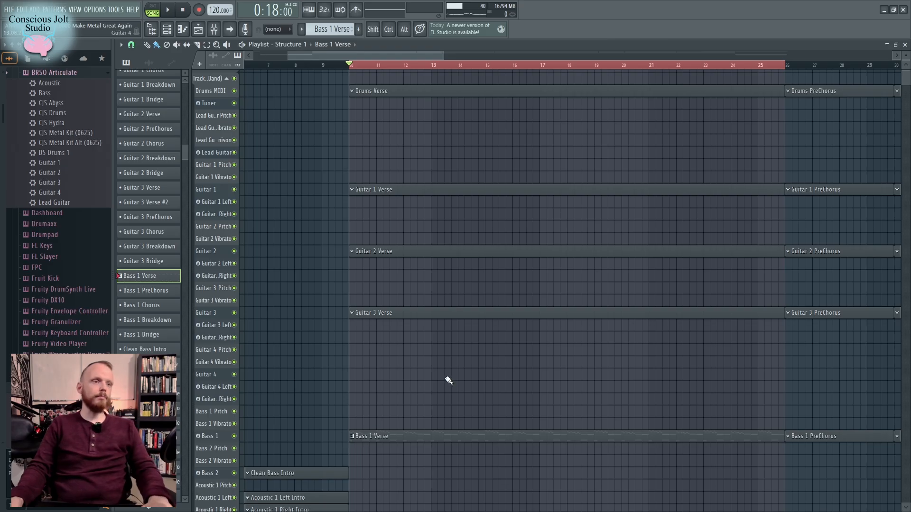
{"action": "key", "text": "F5"}
{"action": "right_click", "coordinate": [744, 140]}
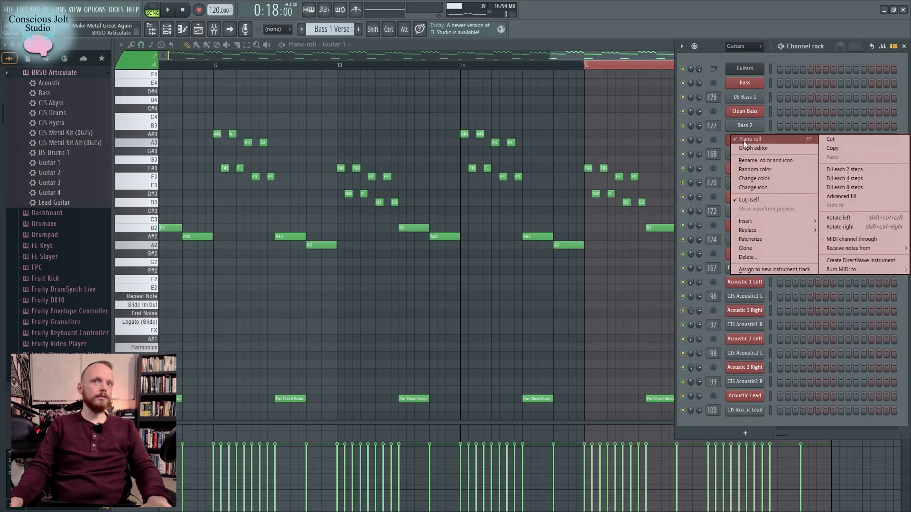
{"action": "left_click", "coordinate": [848, 141]}
{"action": "key", "text": "F5"}
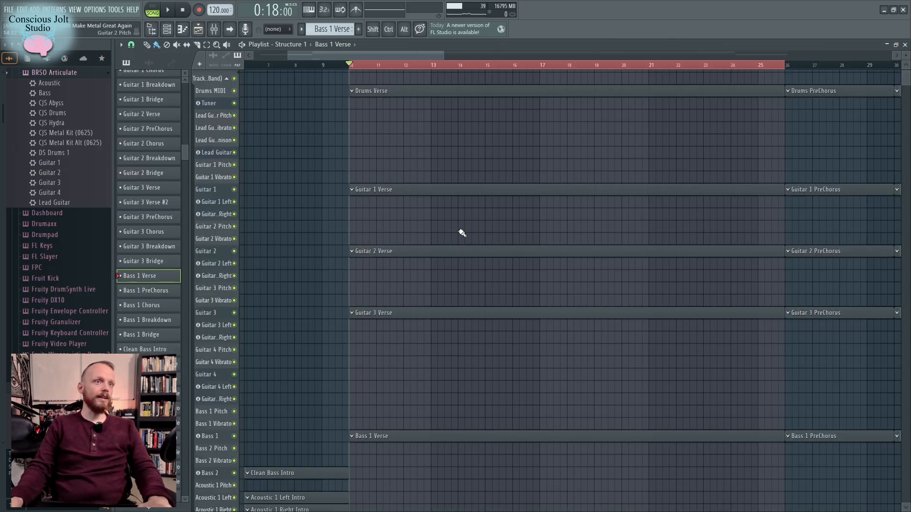
Paste the riff into the Guitar 1 channel of the Guitar 1 Verse pattern
{"action": "left_click", "coordinate": [403, 191]}
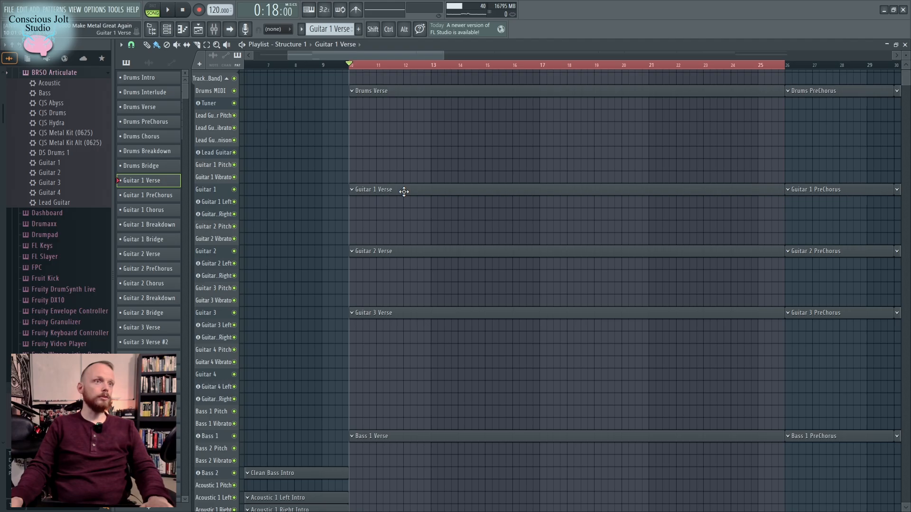
{"action": "key", "text": "F6"}
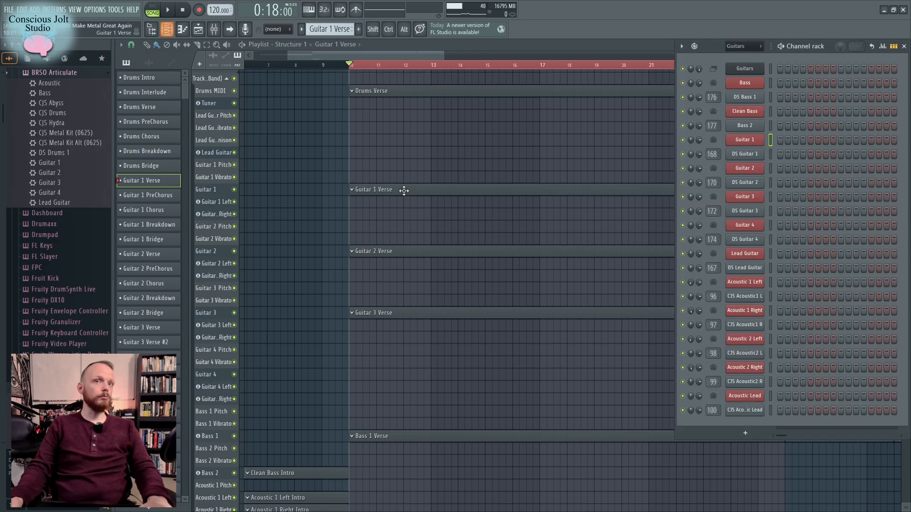
{"action": "right_click", "coordinate": [757, 142]}
{"action": "left_click", "coordinate": [847, 157]}
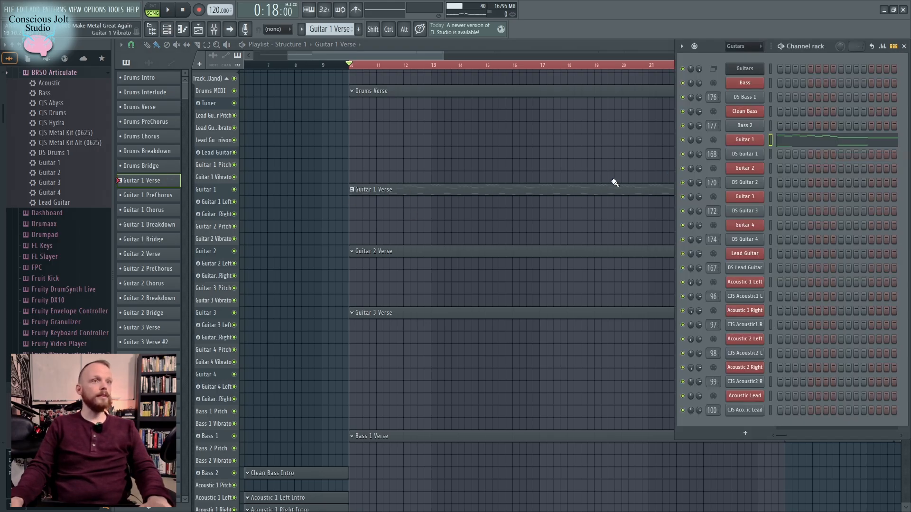
Copy the Guitar 1 channel's riff and paste it into the Guitar 2 channel of the Guitar 2 Verse pattern
{"action": "right_click", "coordinate": [749, 138]}
{"action": "left_click", "coordinate": [835, 149]}
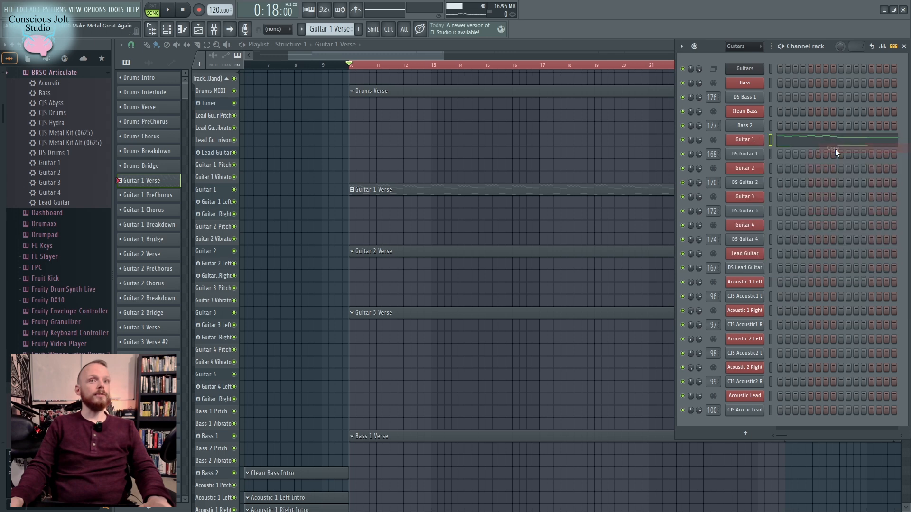
{"action": "left_click", "coordinate": [387, 251]}
{"action": "key", "text": "F6"}
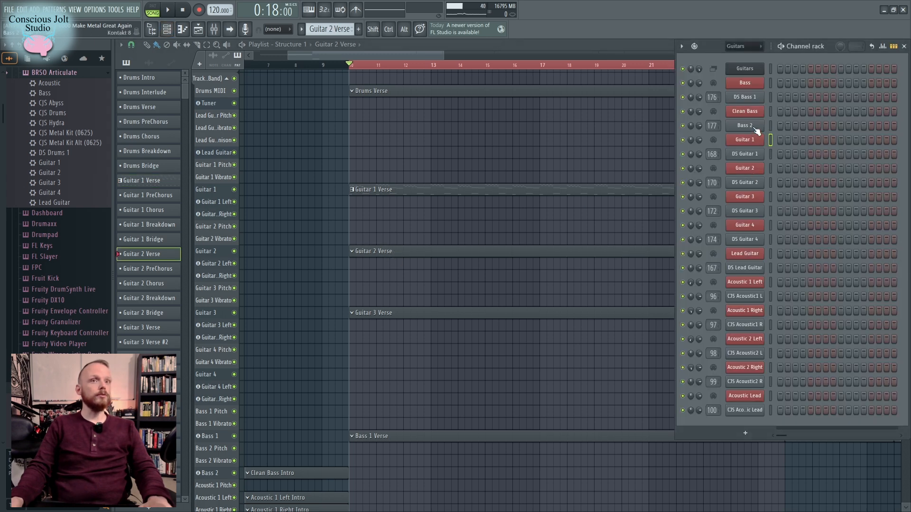
{"action": "right_click", "coordinate": [756, 169]}
{"action": "mouse_move", "coordinate": [805, 186]}
{"action": "left_click", "coordinate": [832, 184]}
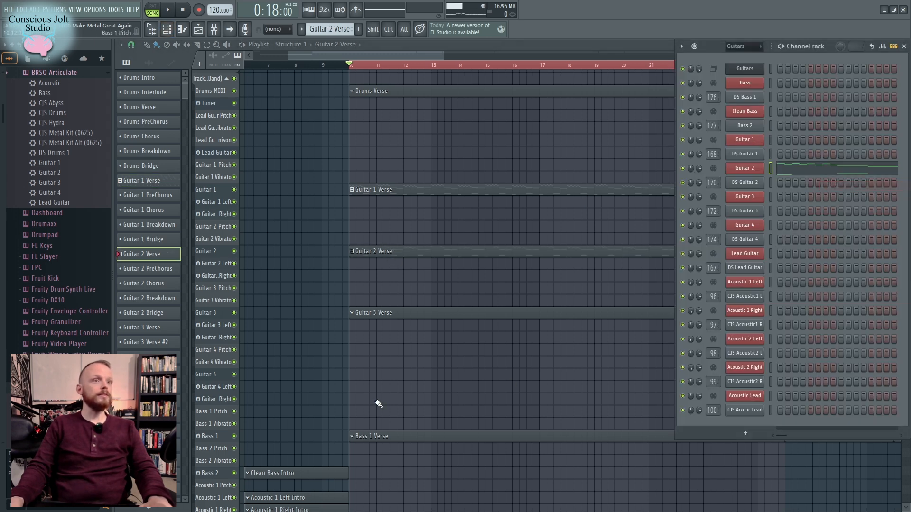
Paste the riff into the DS Guitar 3 channel of the Guitar 3 Verse pattern
{"action": "left_click", "coordinate": [394, 311]}
{"action": "key", "text": "F6"}
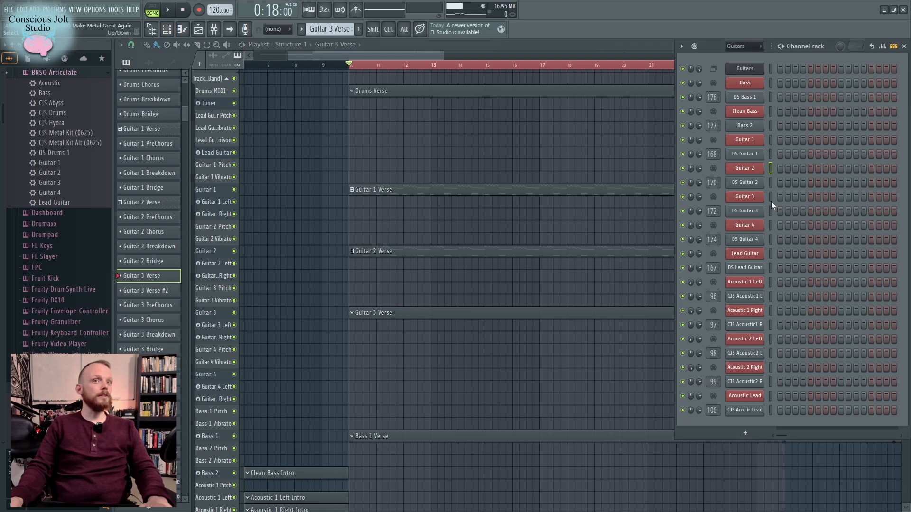
{"action": "right_click", "coordinate": [747, 215]}
{"action": "left_click", "coordinate": [841, 228]}
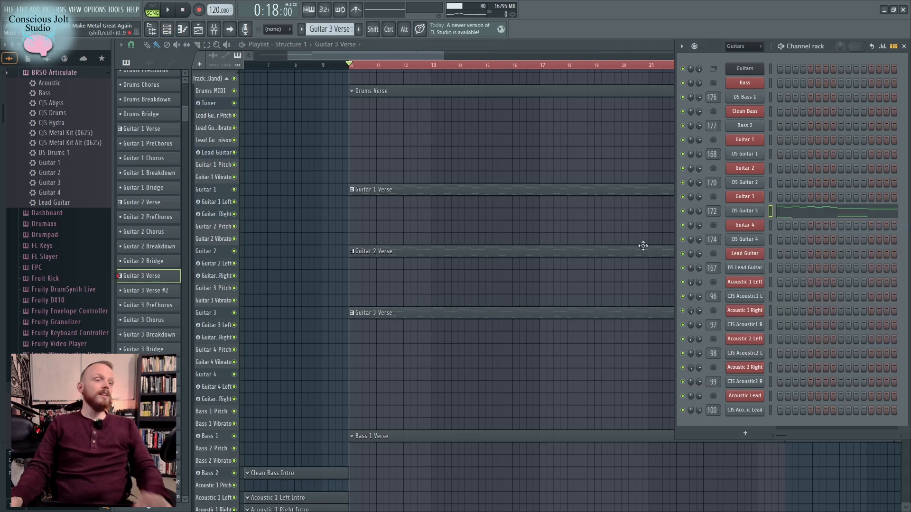
Hide the channel rack, play back the Verse guitar patterns, and stop playback
{"action": "key", "text": "F6"}
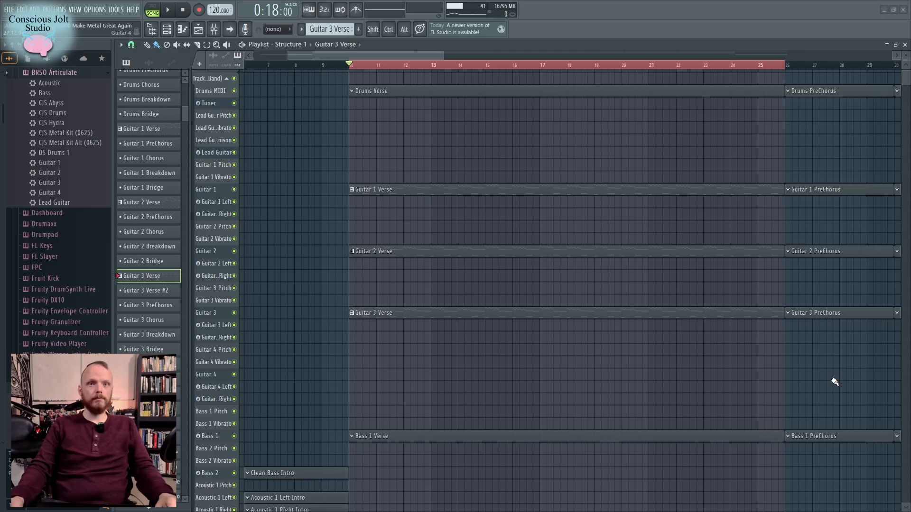
{"action": "key", "text": "space"}
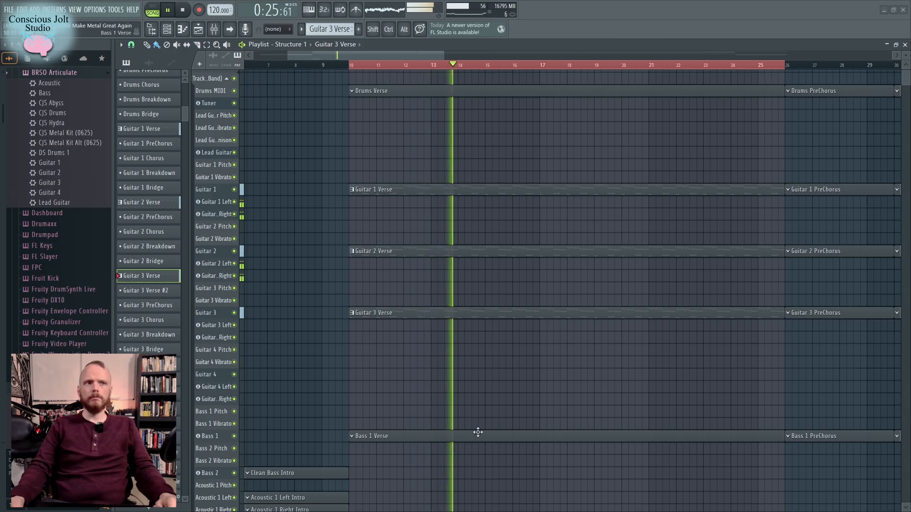
{"action": "key", "text": "space"}
Try deleting the DS Guitar 3 channel, undo the deletion, and close its instrument window
{"action": "key", "text": "F6"}
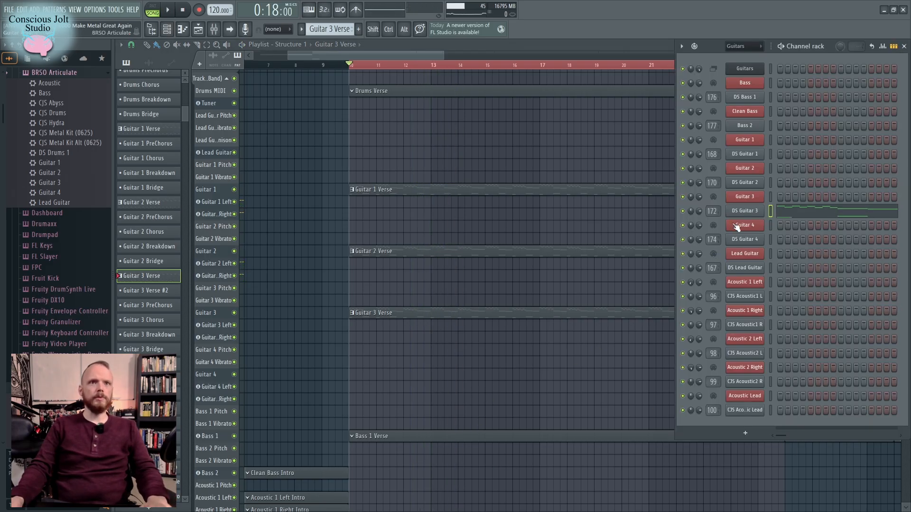
{"action": "right_click", "coordinate": [745, 215]}
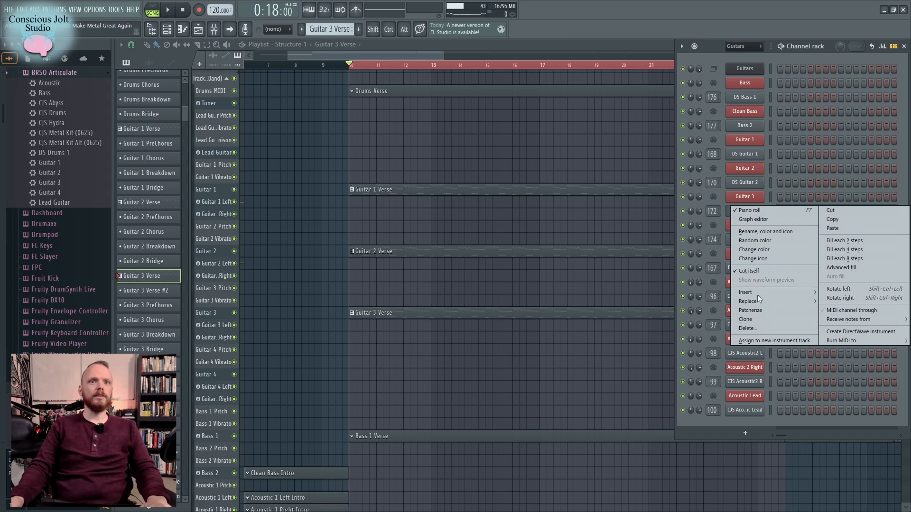
{"action": "left_click", "coordinate": [756, 326]}
{"action": "right_click", "coordinate": [751, 197]}
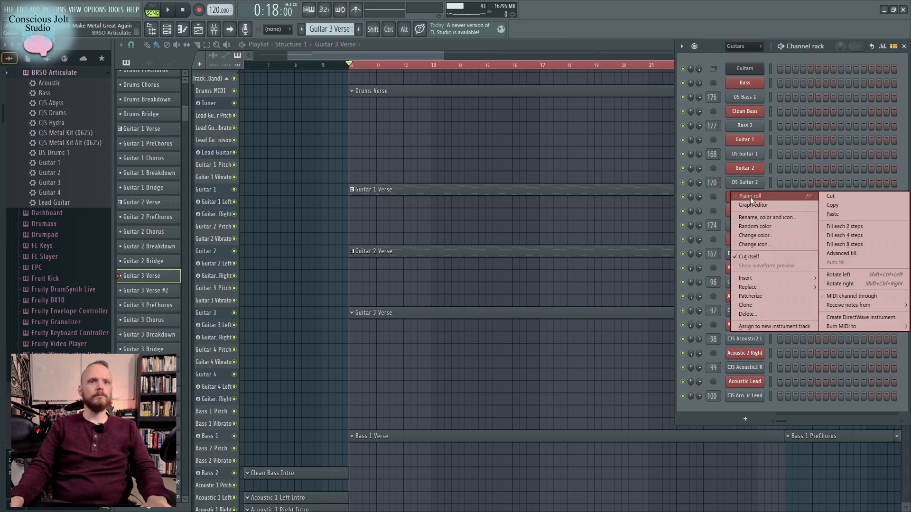
{"action": "left_click", "coordinate": [704, 207]}
{"action": "key", "text": "ctrl+z"}
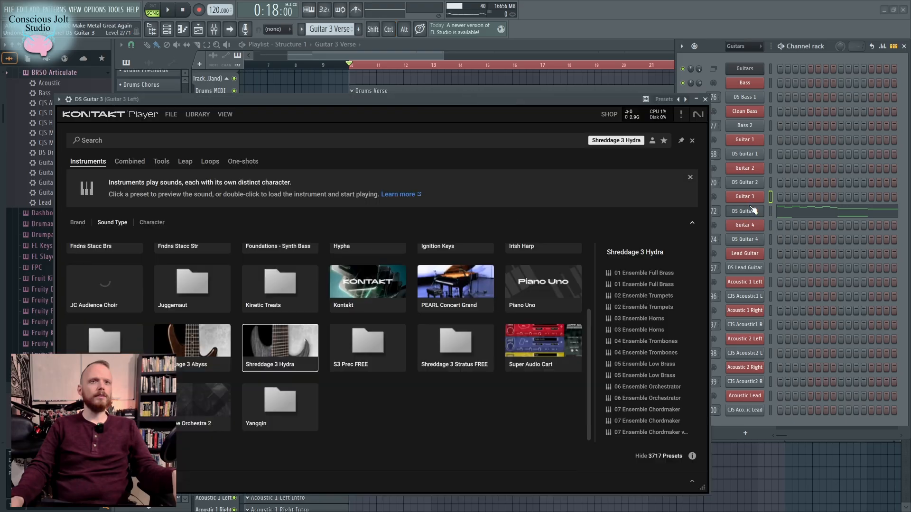
{"action": "left_click", "coordinate": [707, 99]}
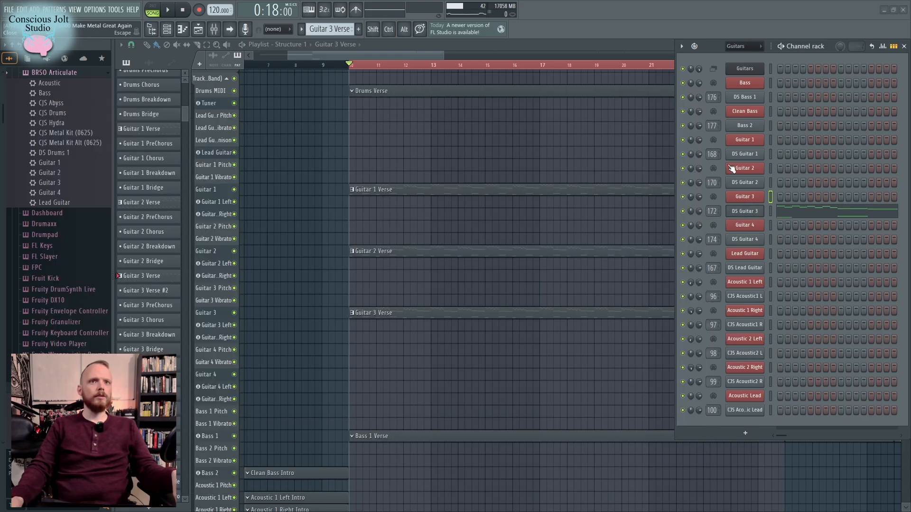
Move the riff from the DS Guitar 3 channel to the Guitar 3 channel by cutting and pasting it
{"action": "right_click", "coordinate": [749, 212]}
{"action": "left_click", "coordinate": [849, 211]}
{"action": "right_click", "coordinate": [750, 199]}
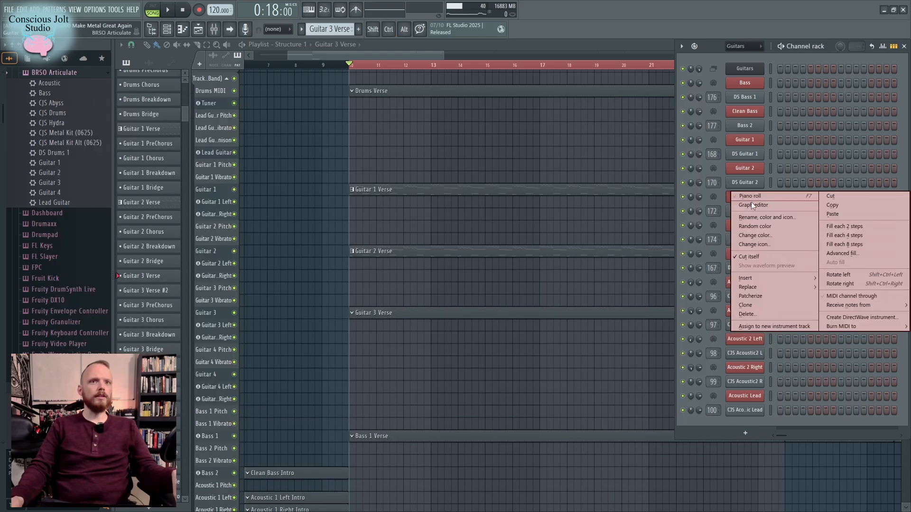
{"action": "left_click", "coordinate": [833, 216]}
During Verse playback, load the DS Guitar 3 preset into the DS Guitar 3 channel's Kontakt instrument, close its window, and stop playback
{"action": "key", "text": "space"}
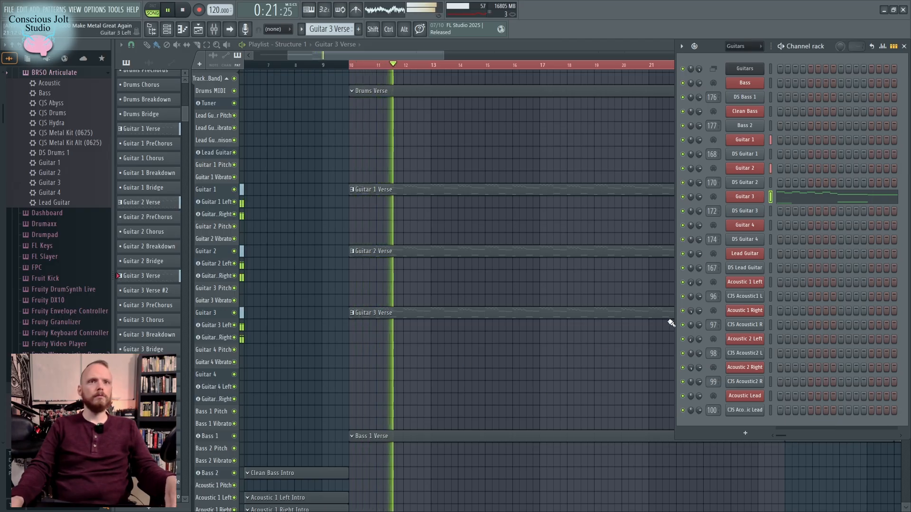
{"action": "left_click", "coordinate": [757, 213]}
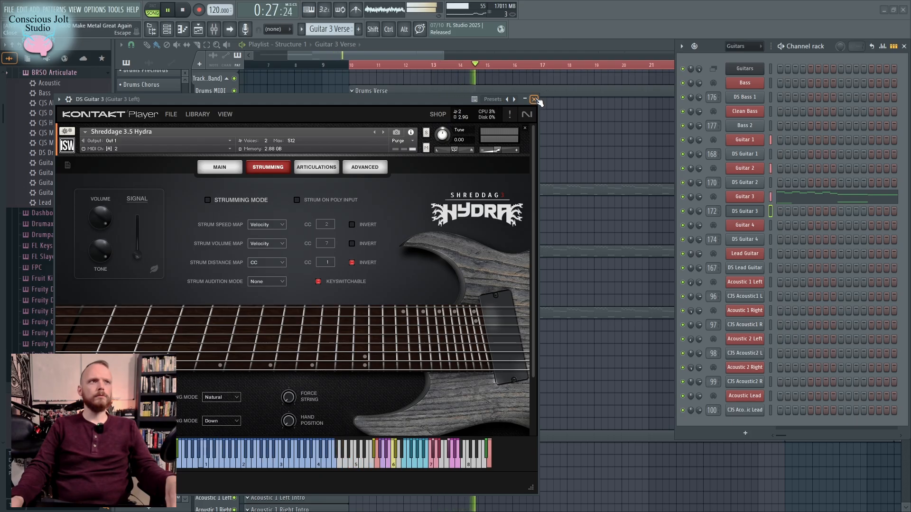
{"action": "left_click", "coordinate": [493, 99]}
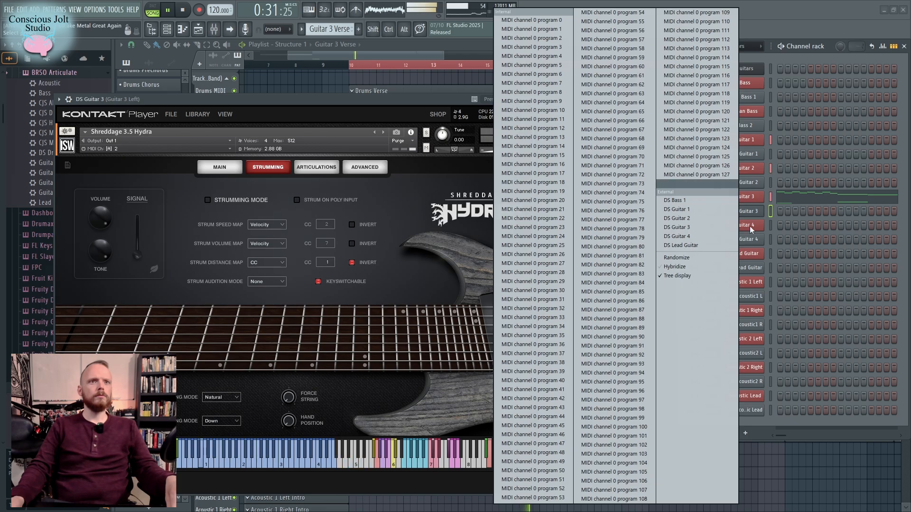
{"action": "left_click", "coordinate": [688, 227]}
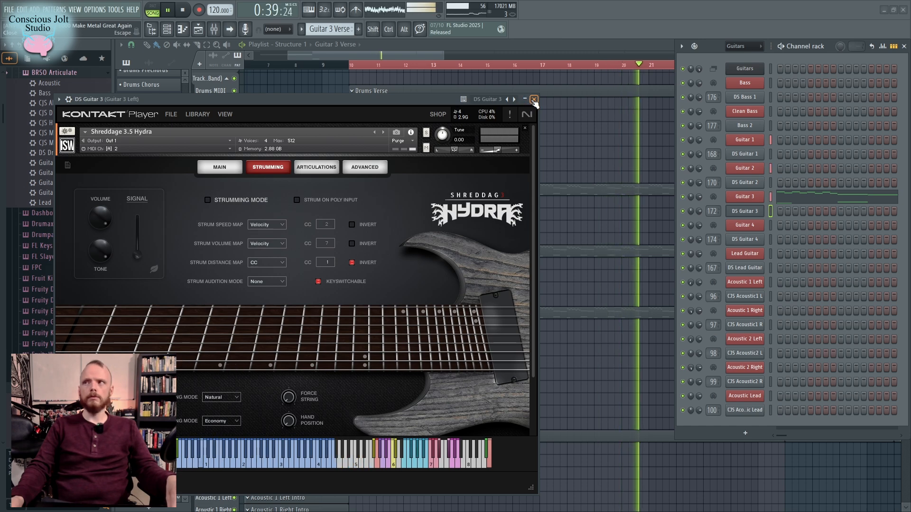
{"action": "left_click", "coordinate": [533, 99]}
{"action": "key", "text": "space"}
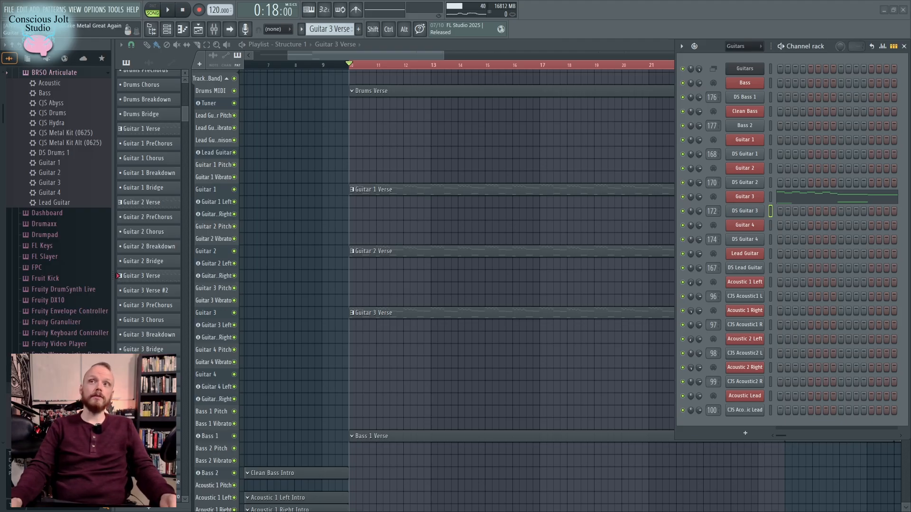
Play the opening of the Verse with all three guitars several times, stopping after each pass
{"action": "key", "text": "space"}
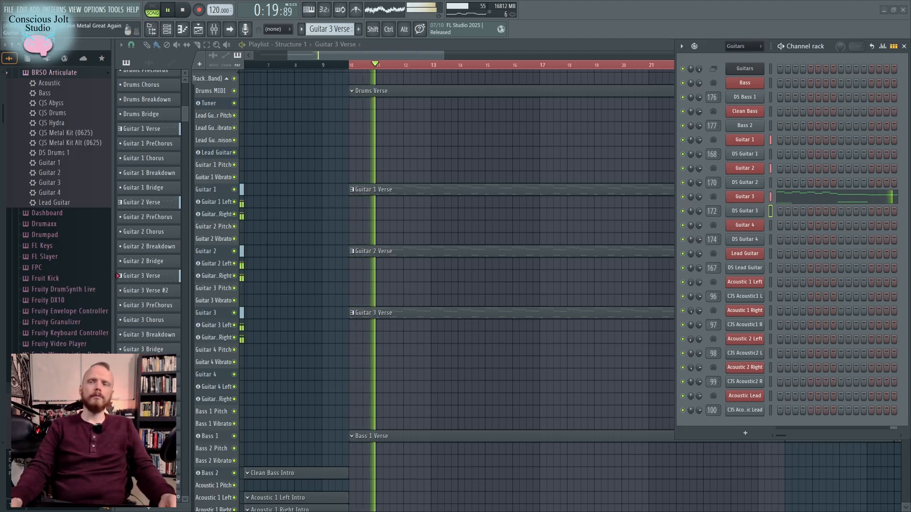
{"action": "key", "text": "space"}
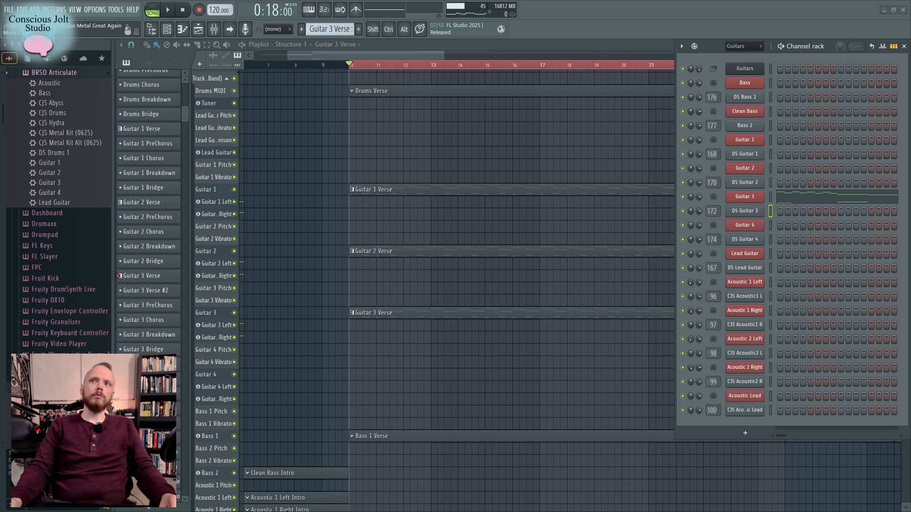
{"action": "key", "text": "space"}
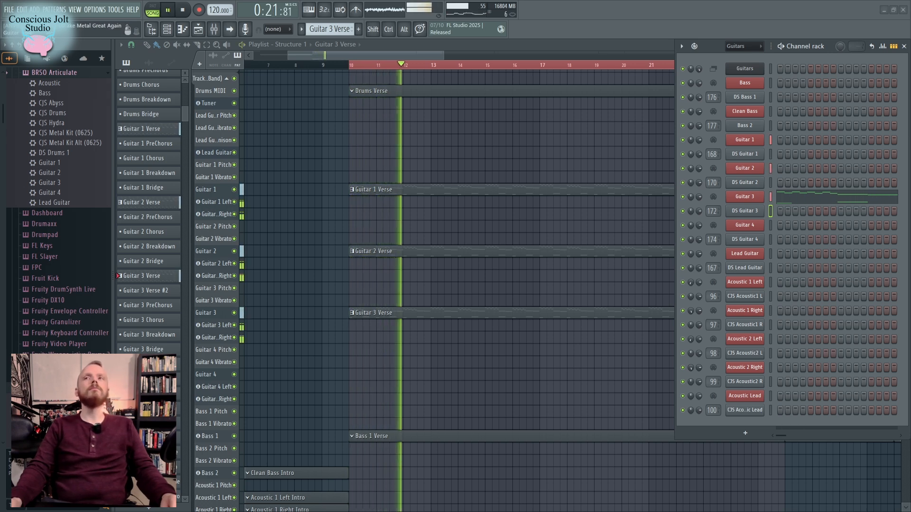
{"action": "key", "text": "space"}
{"action": "key", "text": "space"}
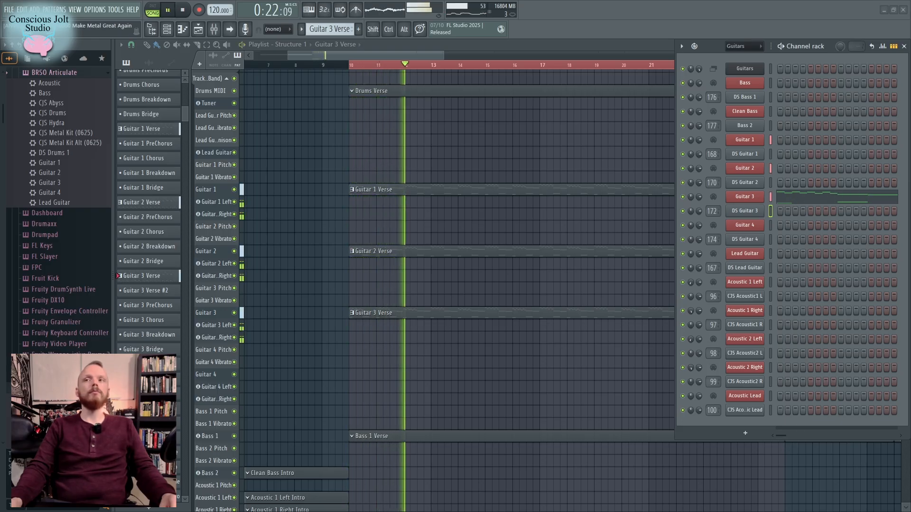
{"action": "key", "text": "space"}
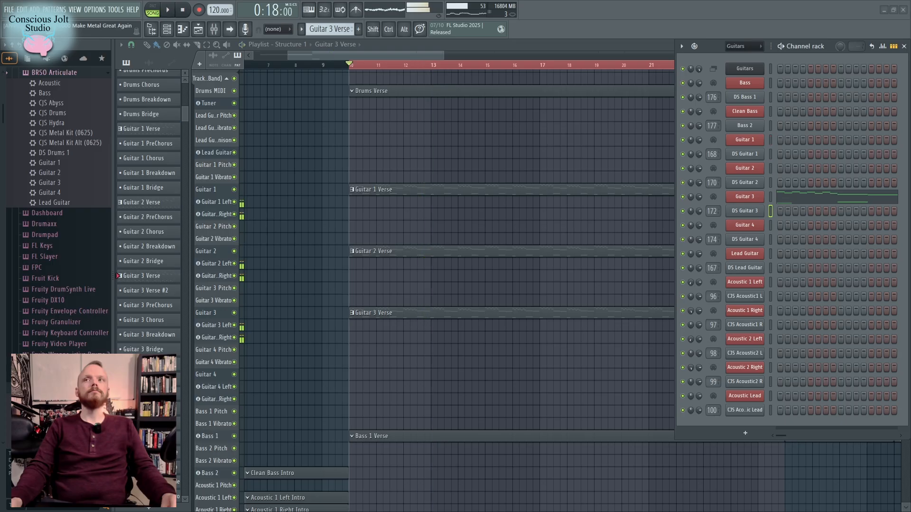
Replay the three-guitar Verse twice from its start and stop playback
{"action": "key", "text": "space"}
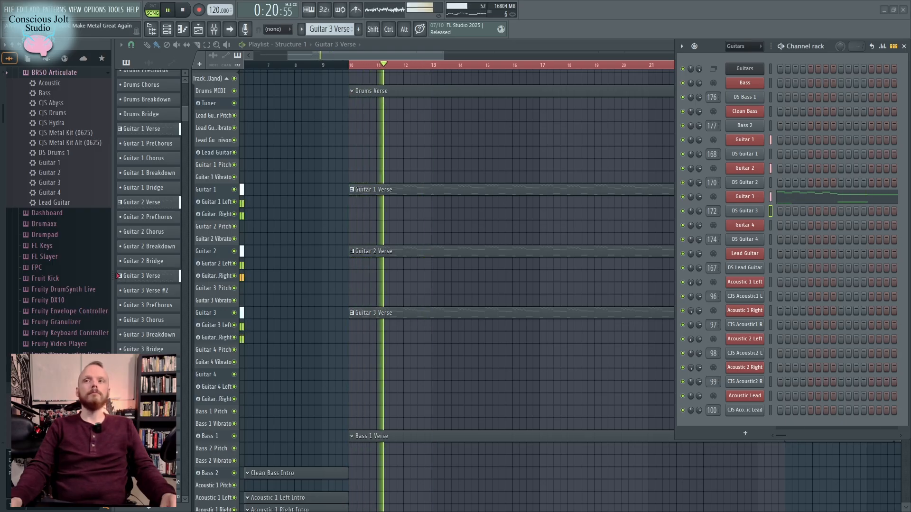
{"action": "key", "text": "space"}
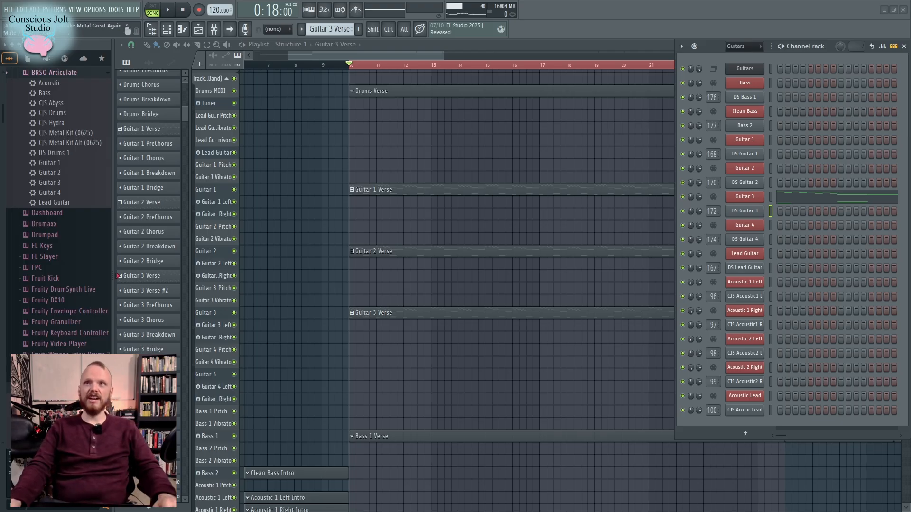
{"action": "key", "text": "space"}
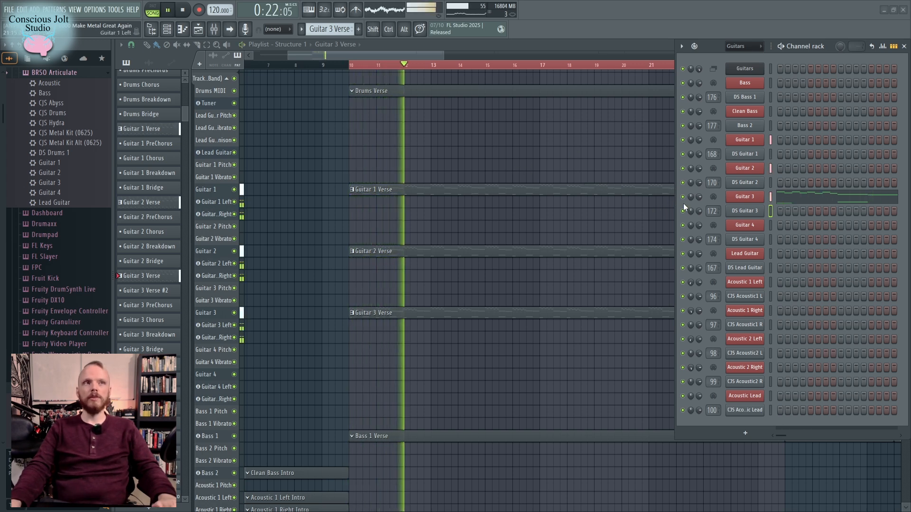
{"action": "key", "text": "space"}
Copy the riff from the Guitar 3 channel and paste it into the Bass channel of the Bass 1 Verse pattern
{"action": "right_click", "coordinate": [759, 199]}
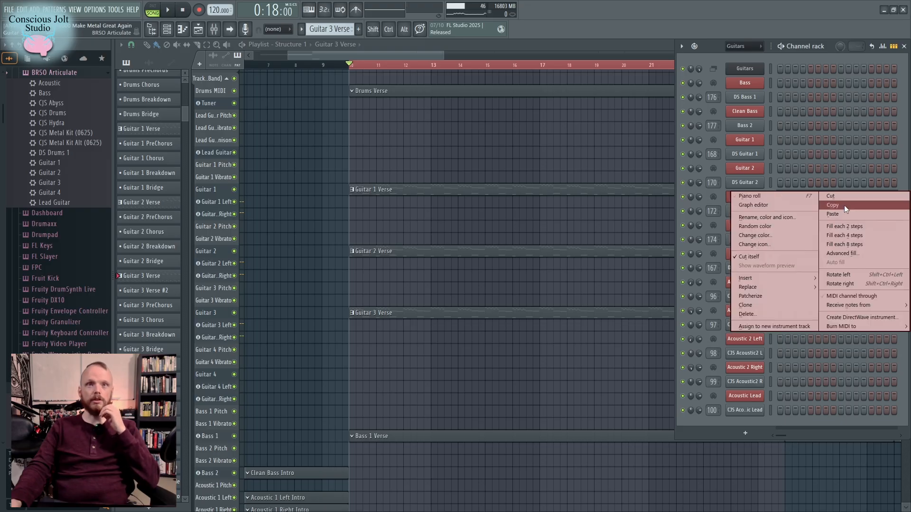
{"action": "left_click", "coordinate": [846, 205]}
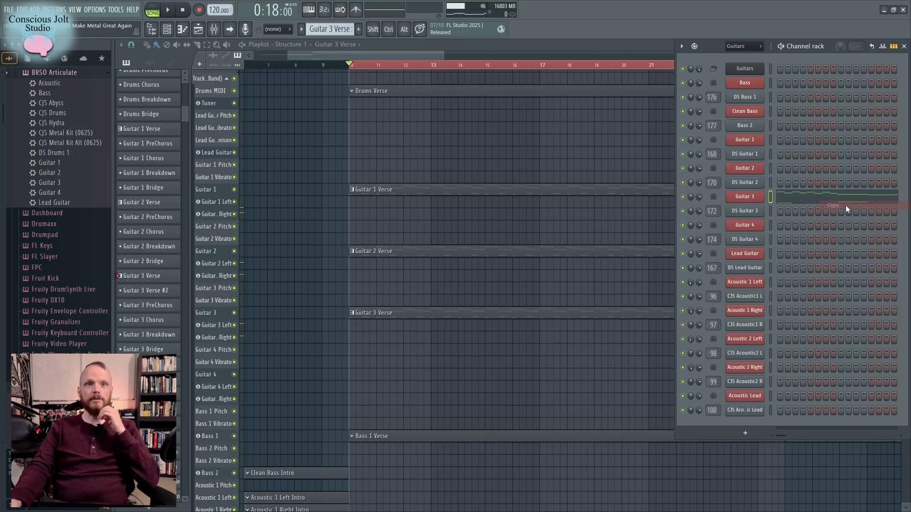
{"action": "left_click", "coordinate": [469, 435]}
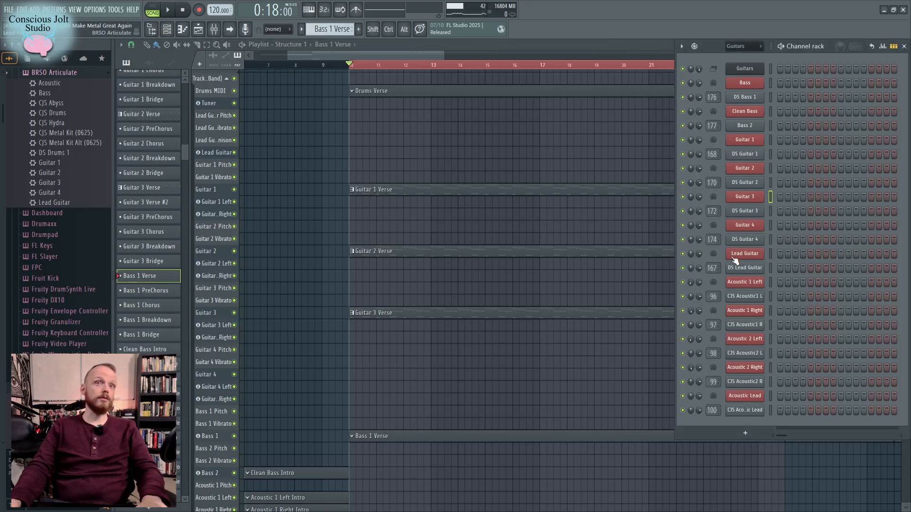
{"action": "right_click", "coordinate": [752, 89]}
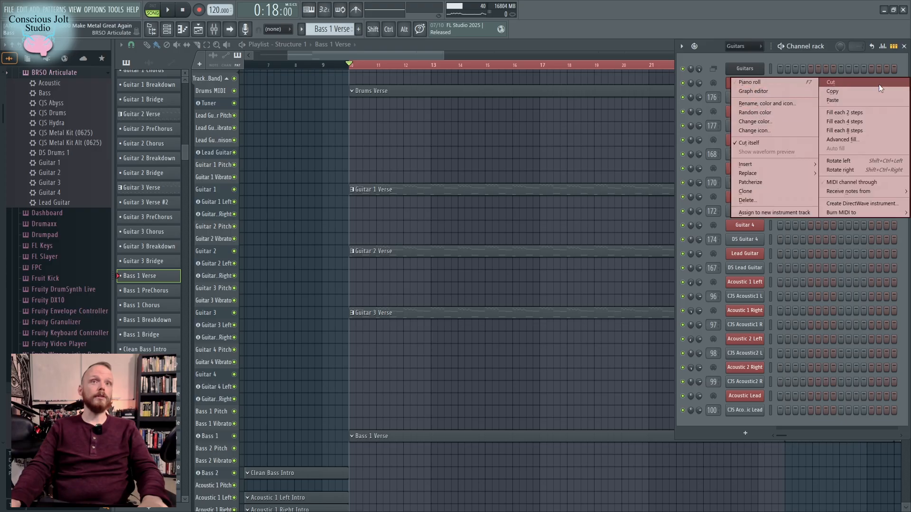
{"action": "left_click", "coordinate": [867, 99]}
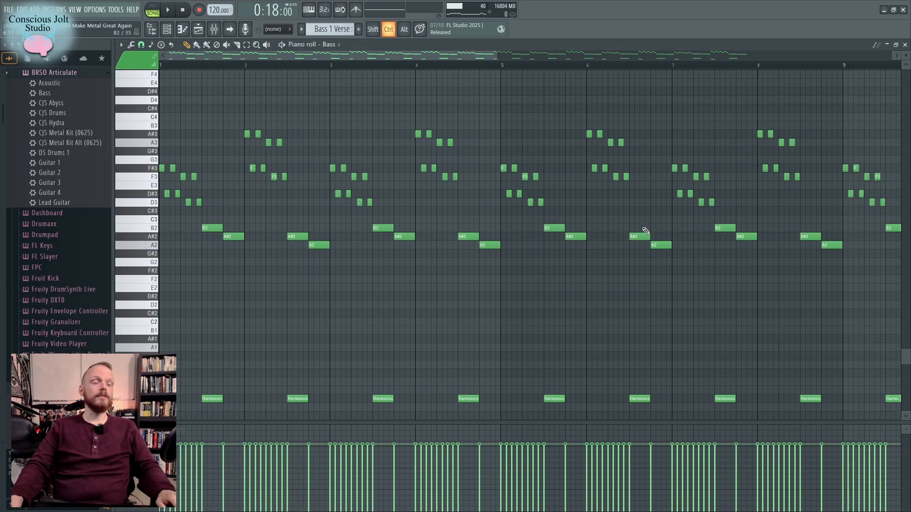
Delete the Sustain and Harmonics keyswitch notes from the bass part and transpose the remaining notes down one octave
{"action": "left_click_drag", "start_coordinate": [799, 359], "coordinate": [148, 242]}
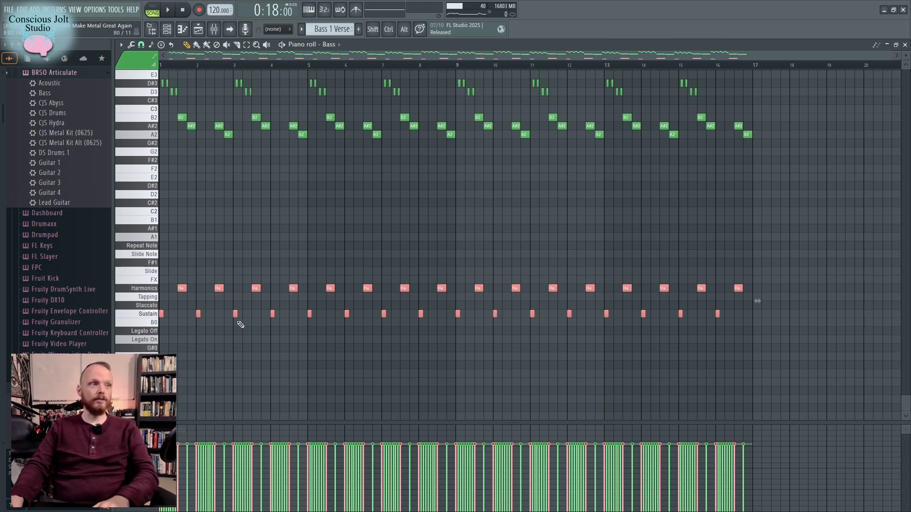
{"action": "key", "text": "Delete"}
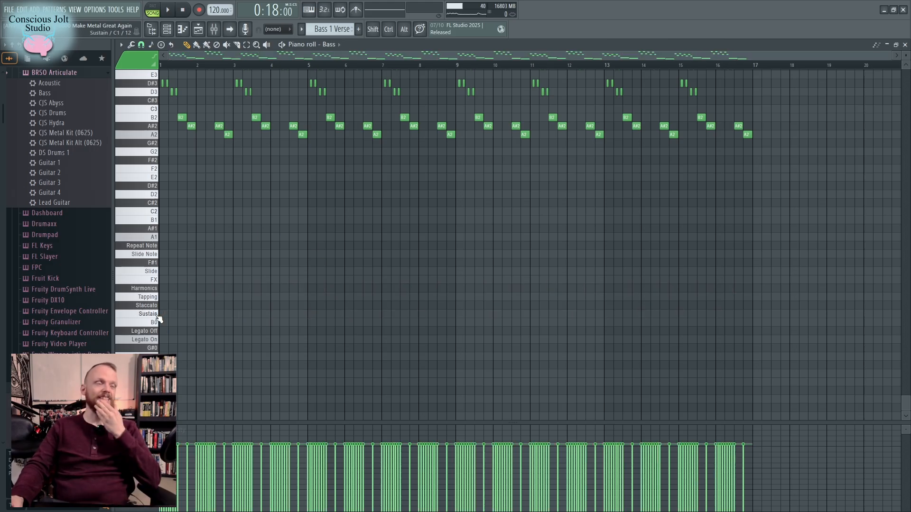
{"action": "scroll", "coordinate": [209, 266], "scroll_direction": "up", "scroll_amount": 4}
{"action": "left_click_drag", "start_coordinate": [803, 266], "coordinate": [152, 111]}
{"action": "key", "text": "ctrl+Down"}
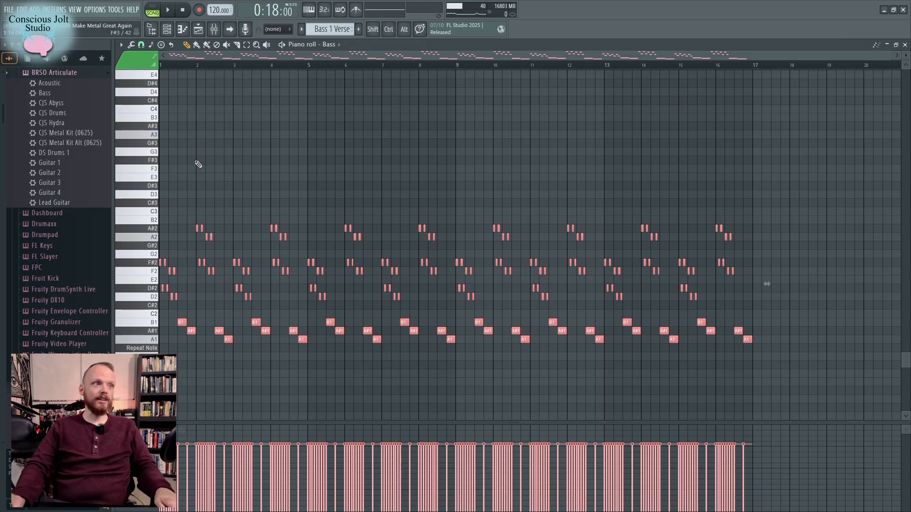
{"action": "key", "text": "ctrl+d"}
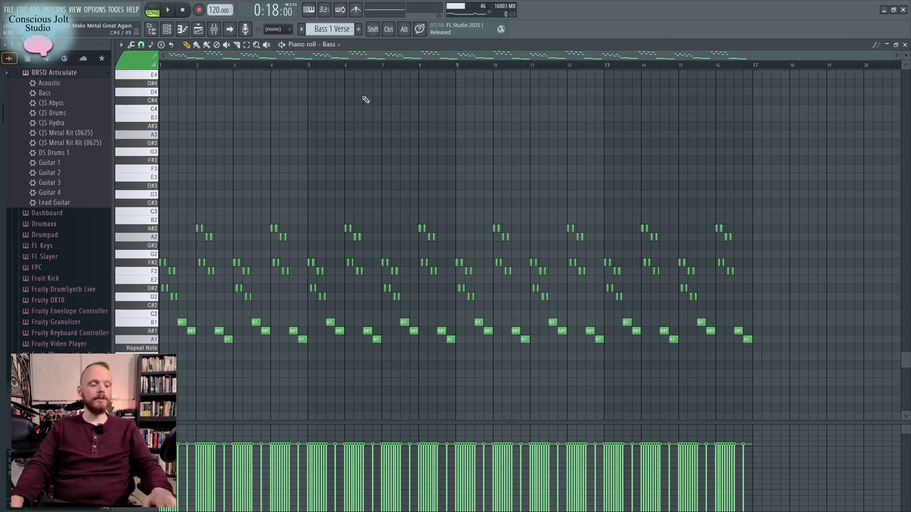
Return to the playlist and play the Verse with the bass and three guitars together
{"action": "key", "text": "F5"}
{"action": "key", "text": "space"}
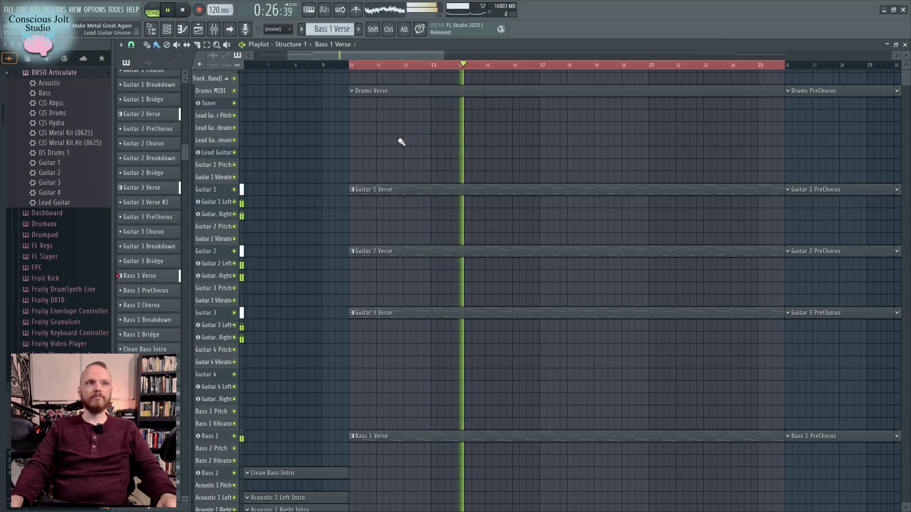
{"action": "key", "text": "space"}
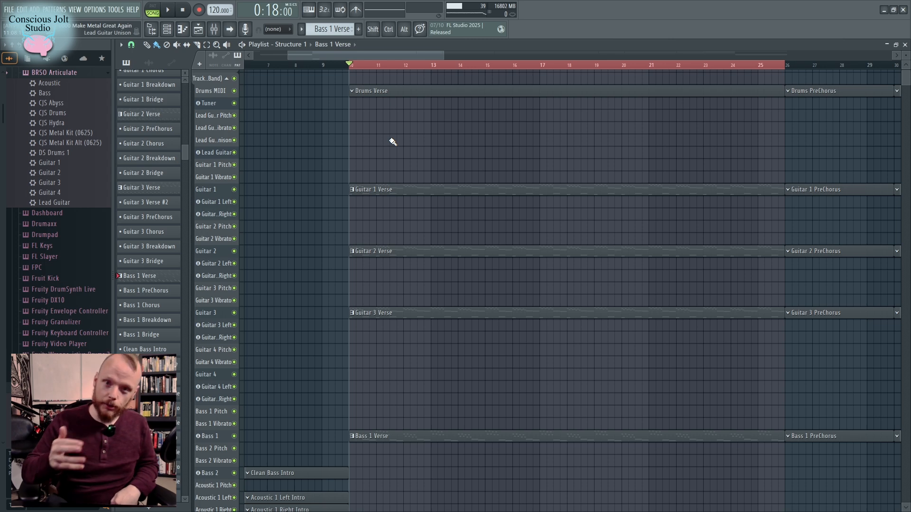
Select the Drums Verse pattern, filter the channels to Drums, and open the piano roll of CJS Metal Kit (0625)
{"action": "left_click", "coordinate": [527, 90]}
{"action": "key", "text": "F6"}
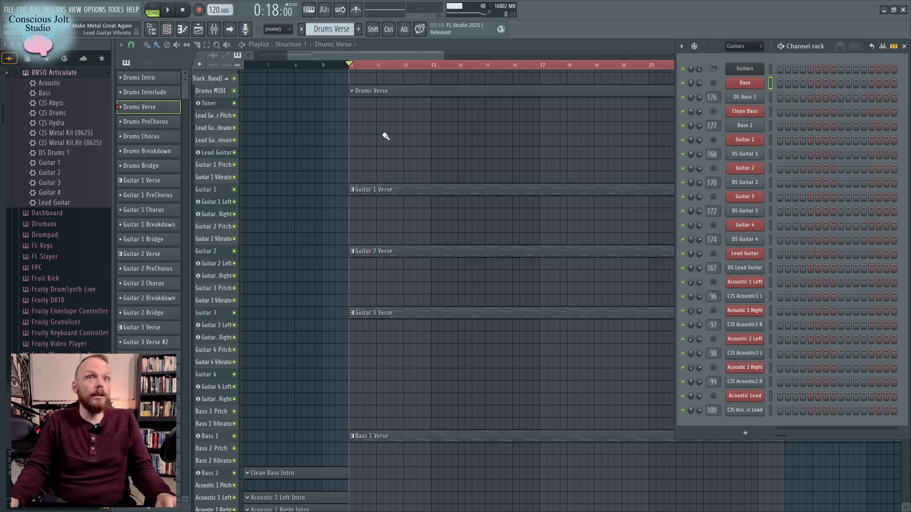
{"action": "left_click", "coordinate": [744, 45]}
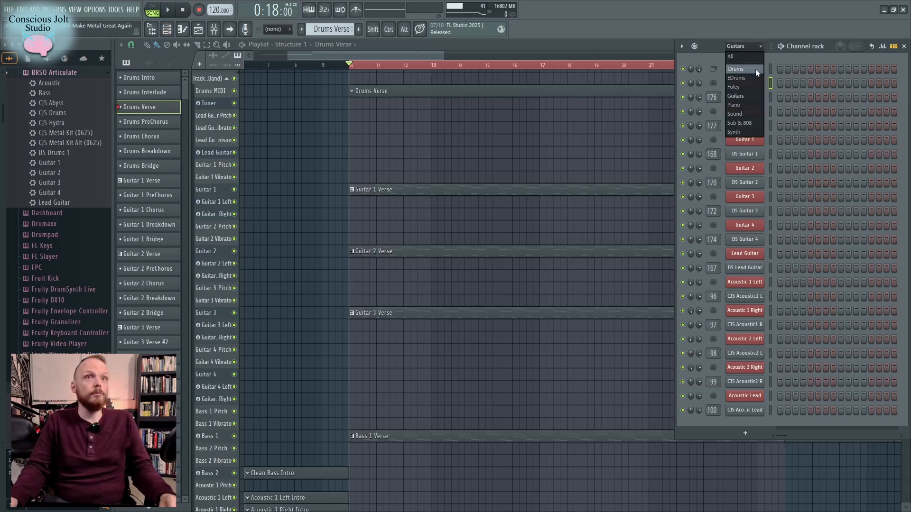
{"action": "left_click", "coordinate": [756, 70]}
{"action": "right_click", "coordinate": [754, 86]}
{"action": "left_click", "coordinate": [773, 81]}
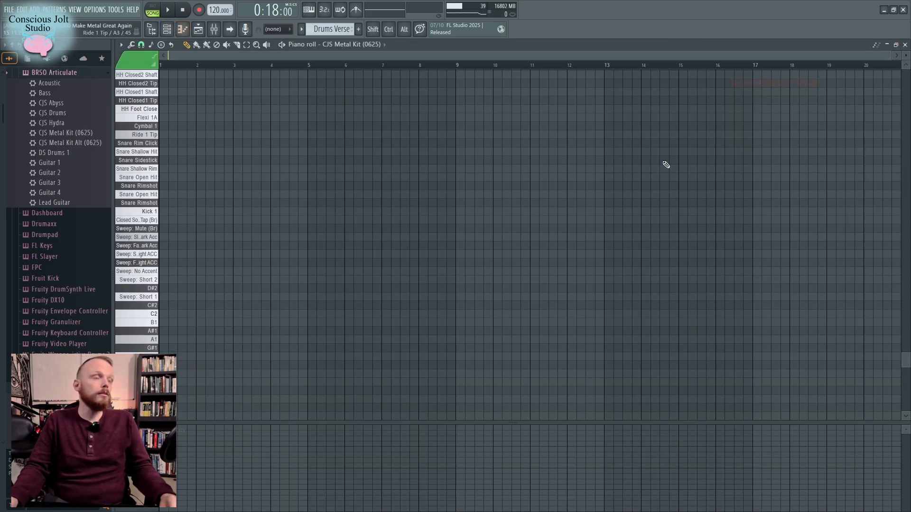
Place two consecutive Kick 1 notes at the start of the drum pattern and lower the second one's velocity
{"action": "scroll", "coordinate": [162, 268], "scroll_direction": "up", "scroll_amount": 3}
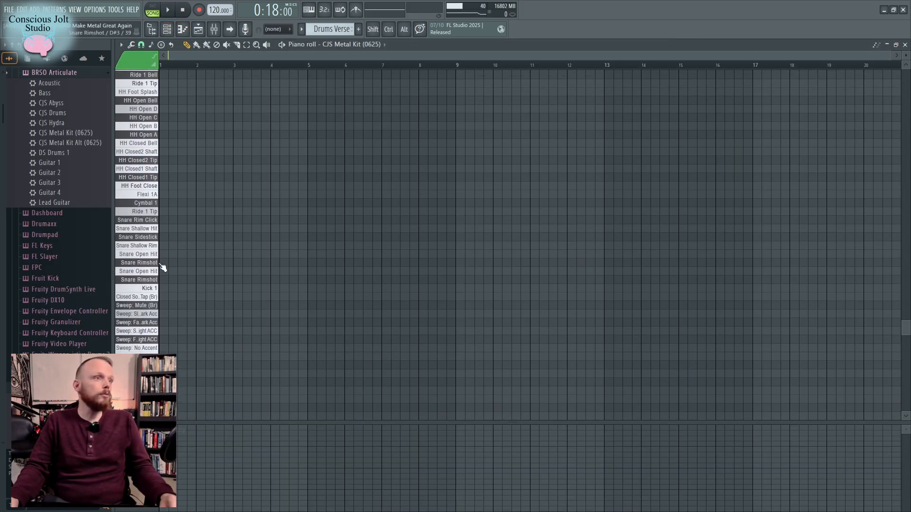
{"action": "left_click", "coordinate": [164, 290]}
{"action": "scroll", "coordinate": [189, 290], "scroll_direction": "up", "scroll_amount": 5, "text": "ctrl"}
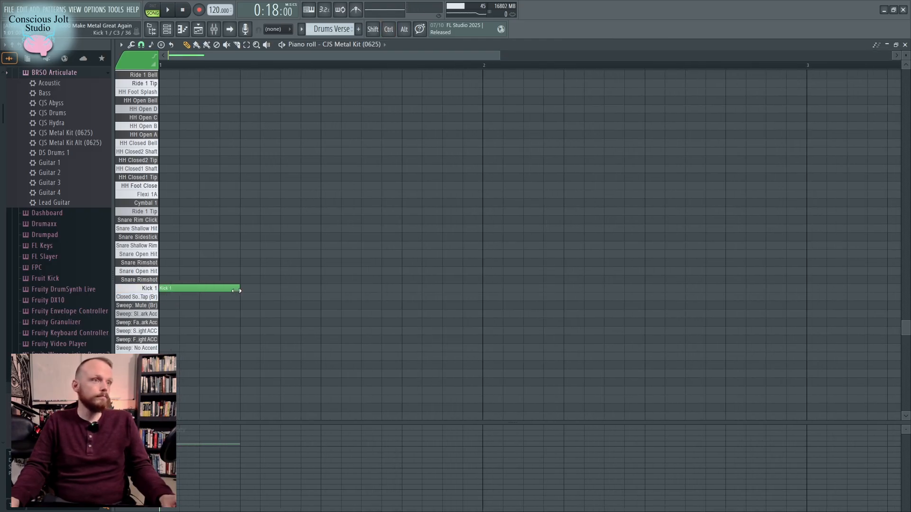
{"action": "scroll", "coordinate": [237, 290], "scroll_direction": "down", "scroll_amount": 2}
{"action": "left_click", "coordinate": [221, 288]}
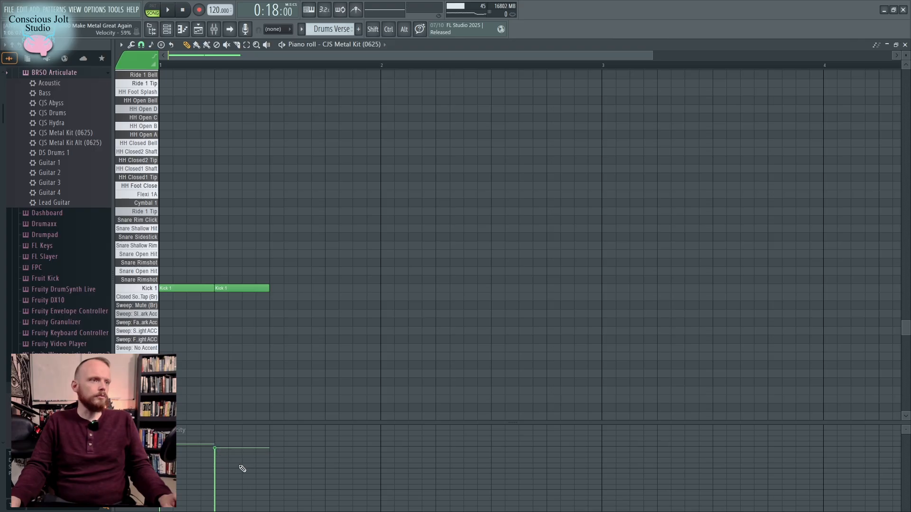
{"action": "left_click_drag", "start_coordinate": [215, 445], "coordinate": [216, 453]}
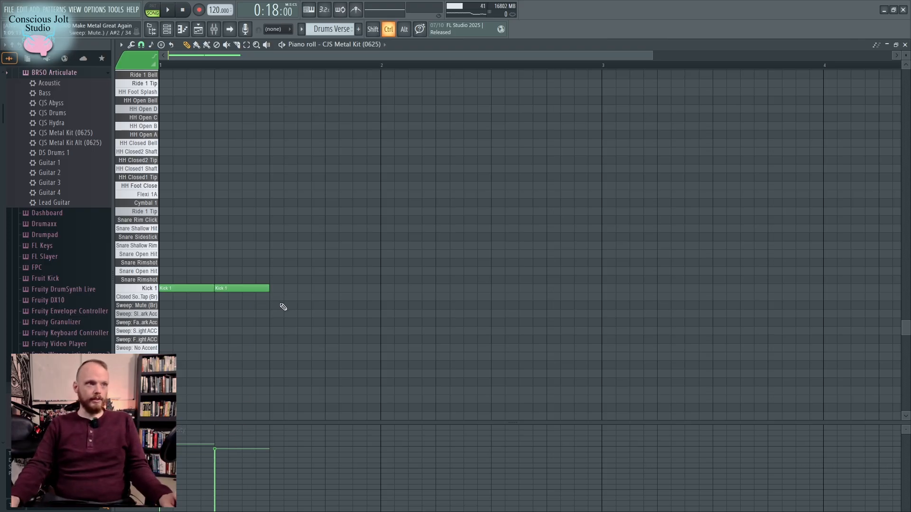
Raise the velocities of both kick notes with level scaling and briefly play the result
{"action": "left_click_drag", "start_coordinate": [287, 351], "coordinate": [195, 266]}
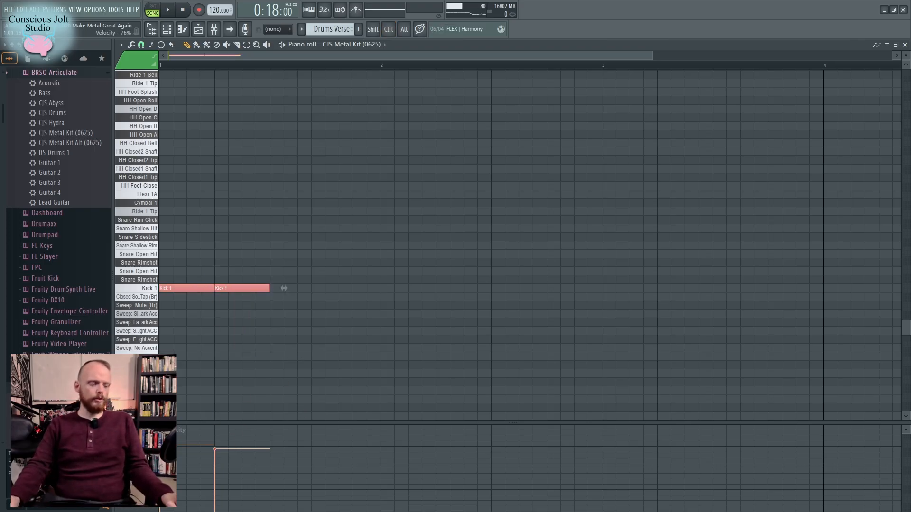
{"action": "key", "text": "alt+v"}
{"action": "left_click_drag", "start_coordinate": [479, 250], "coordinate": [478, 252]}
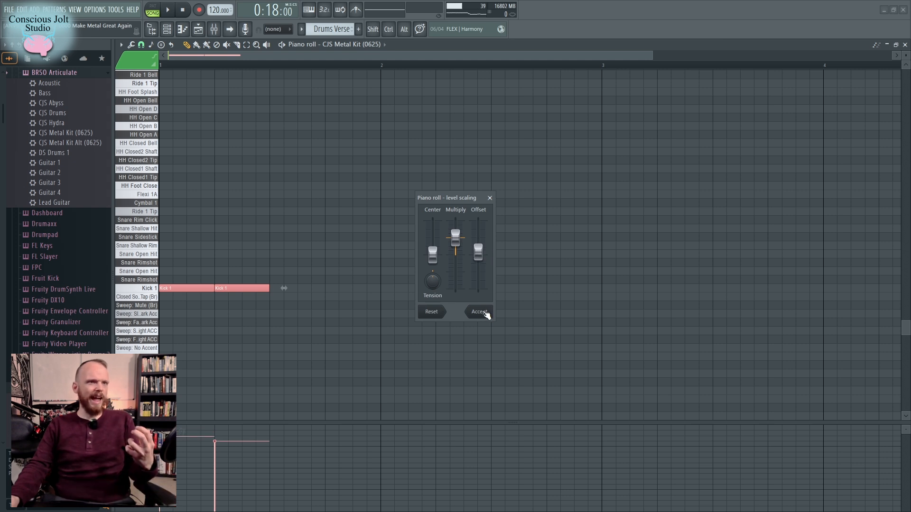
{"action": "left_click", "coordinate": [485, 313]}
{"action": "key", "text": "space"}
{"action": "key", "text": "space"}
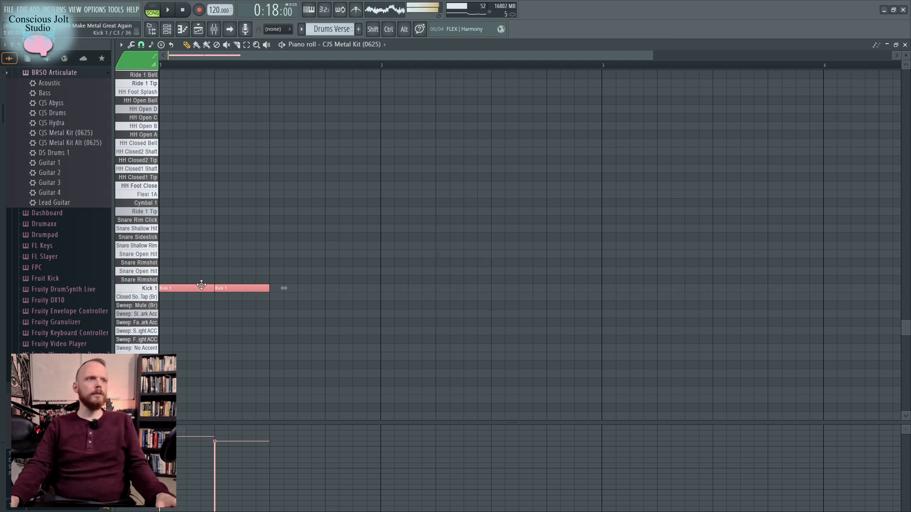
Remove the second kick, shorten the first to a sixteenth note, and add another sixteenth kick directly after it
{"action": "right_click", "coordinate": [221, 288]}
{"action": "left_click_drag", "start_coordinate": [210, 286], "coordinate": [183, 284]}
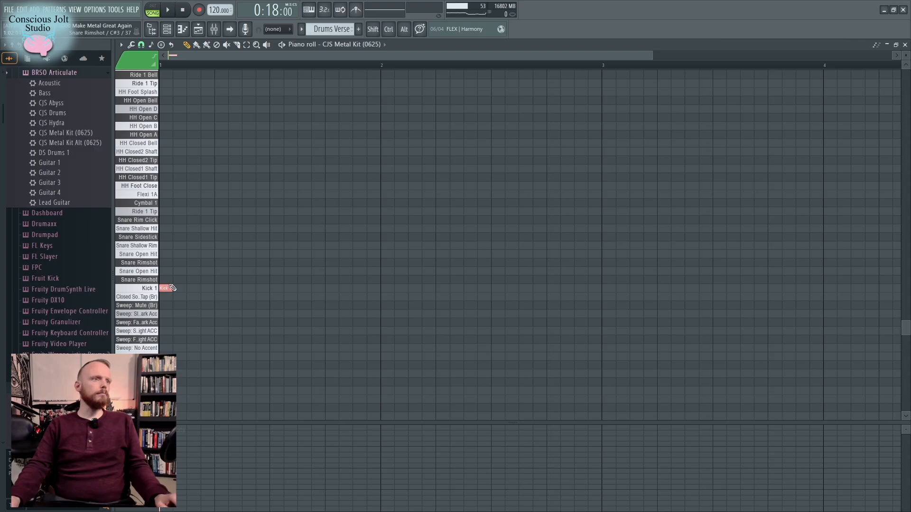
{"action": "scroll", "coordinate": [173, 288], "scroll_direction": "up", "scroll_amount": 4}
{"action": "left_click", "coordinate": [221, 289]}
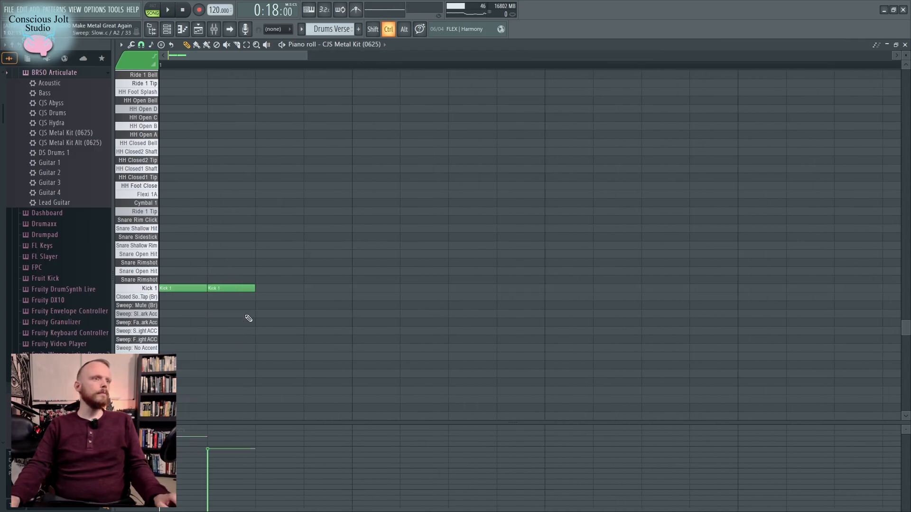
Duplicate the kick pair into four hits and raise the second and fourth hits' velocities, auditioning the playback
{"action": "key", "text": "ctrl+a"}
{"action": "key", "text": "ctrl+b"}
{"action": "key", "text": "space"}
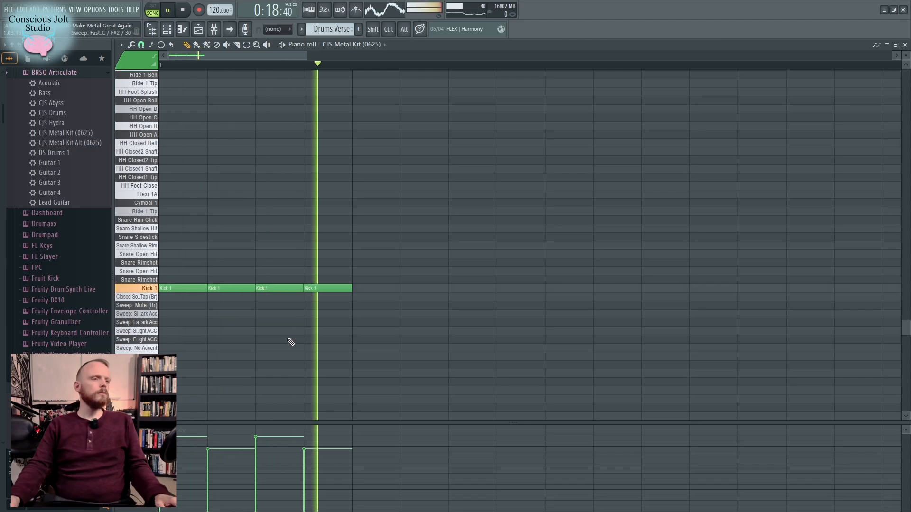
{"action": "key", "text": "space"}
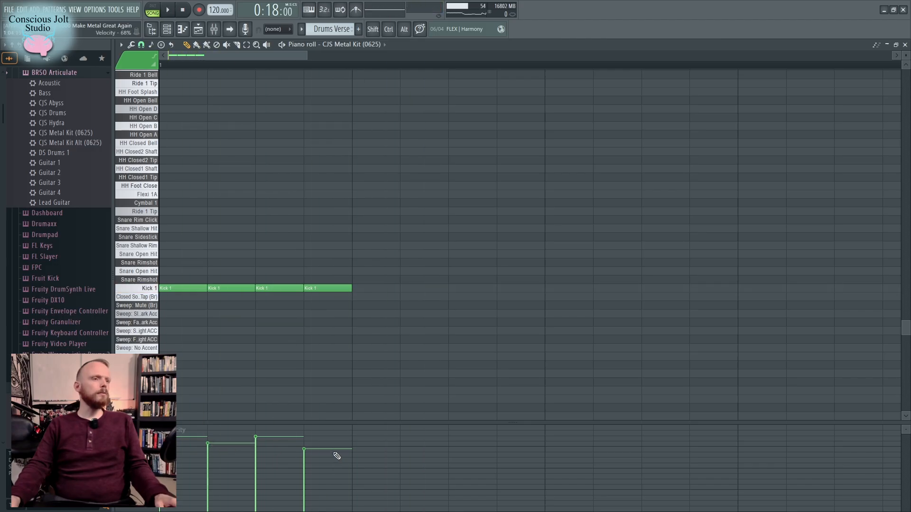
{"action": "key", "text": "space"}
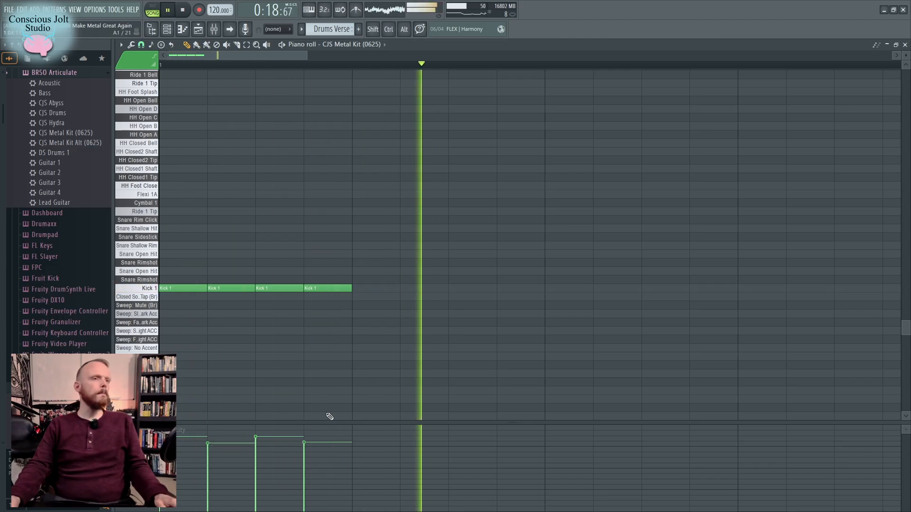
{"action": "key", "text": "space"}
Duplicate the four kicks to make eight consecutive hits and add a Snare Open Hit on beat 3
{"action": "left_click_drag", "start_coordinate": [406, 335], "coordinate": [174, 251]}
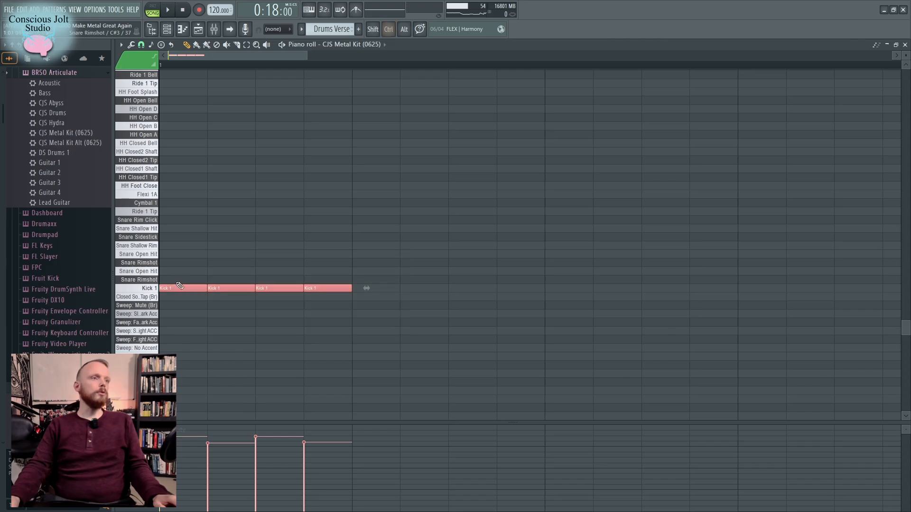
{"action": "left_click_drag", "start_coordinate": [176, 289], "coordinate": [381, 285]}
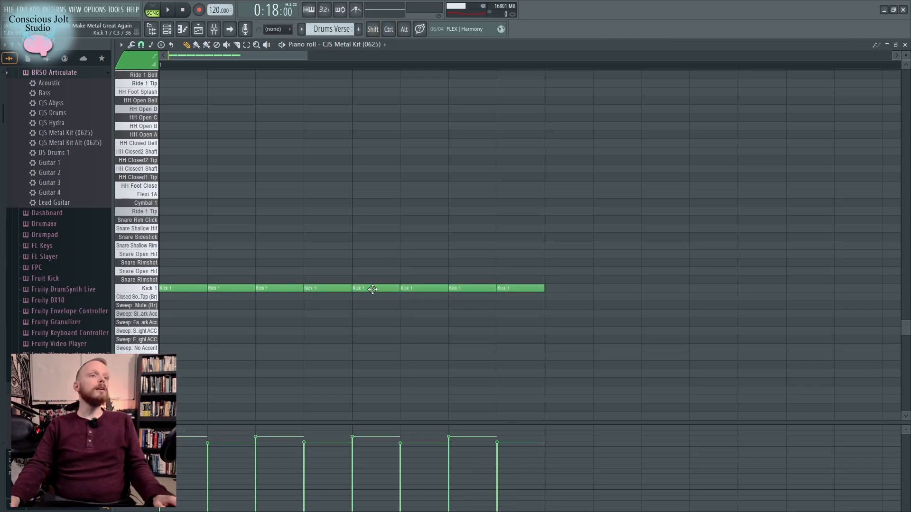
{"action": "left_click", "coordinate": [550, 271]}
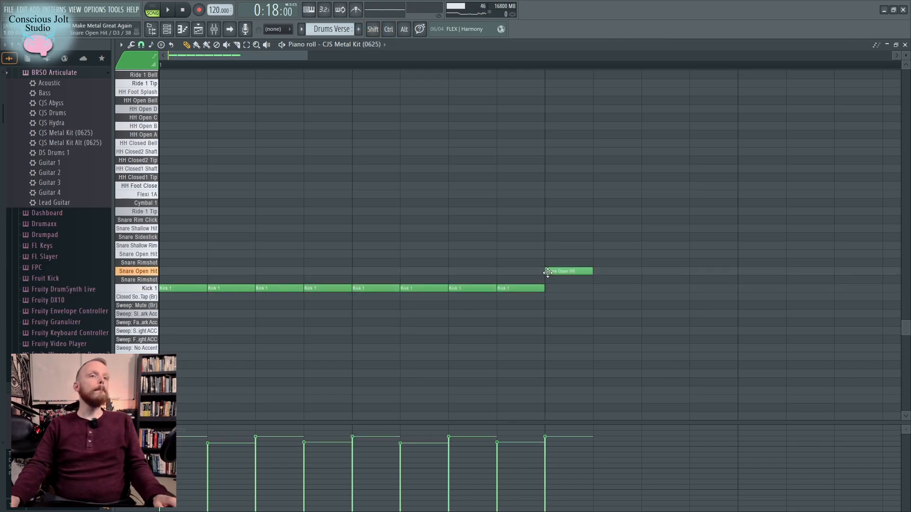
Audition the Snare Open Hit and Snare Rimshot sounds of the drum kit
{"action": "left_click", "coordinate": [157, 273]}
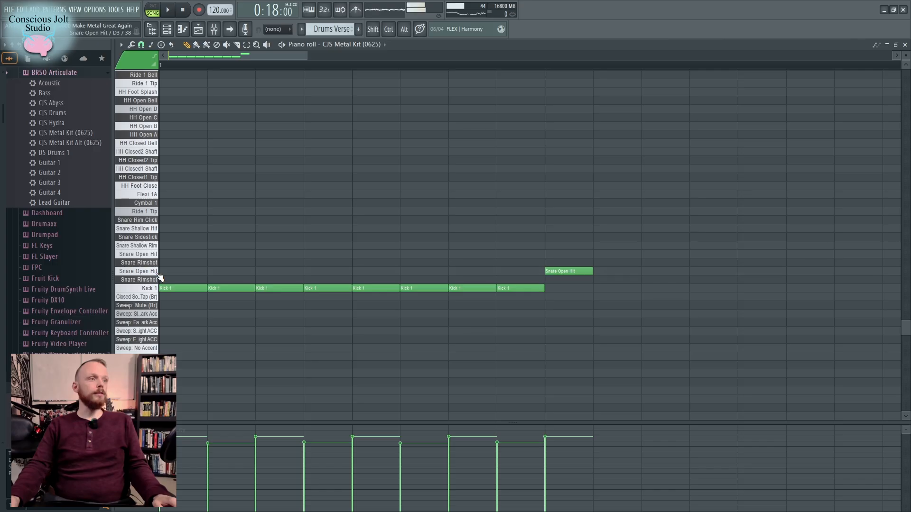
{"action": "left_click", "coordinate": [158, 273]}
{"action": "left_click", "coordinate": [155, 282]}
{"action": "left_click", "coordinate": [154, 282]}
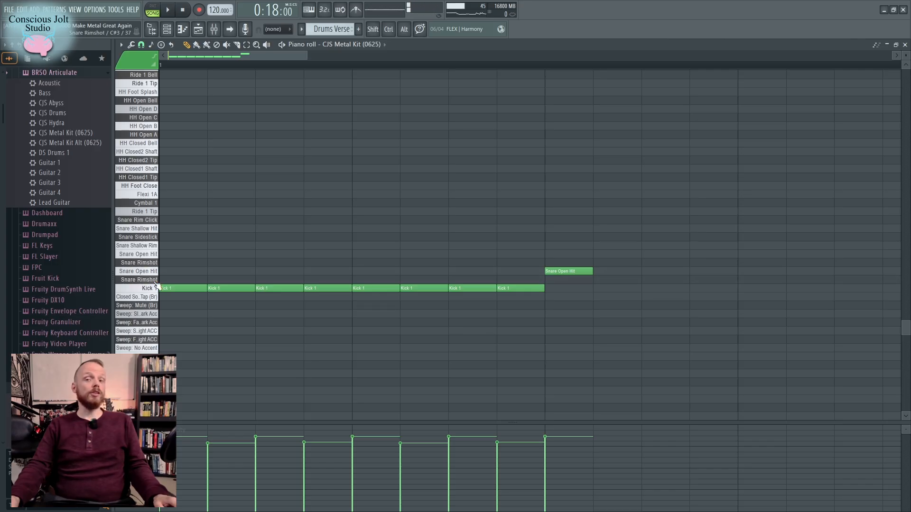
{"action": "scroll", "coordinate": [564, 244], "scroll_direction": "down", "scroll_amount": 2}
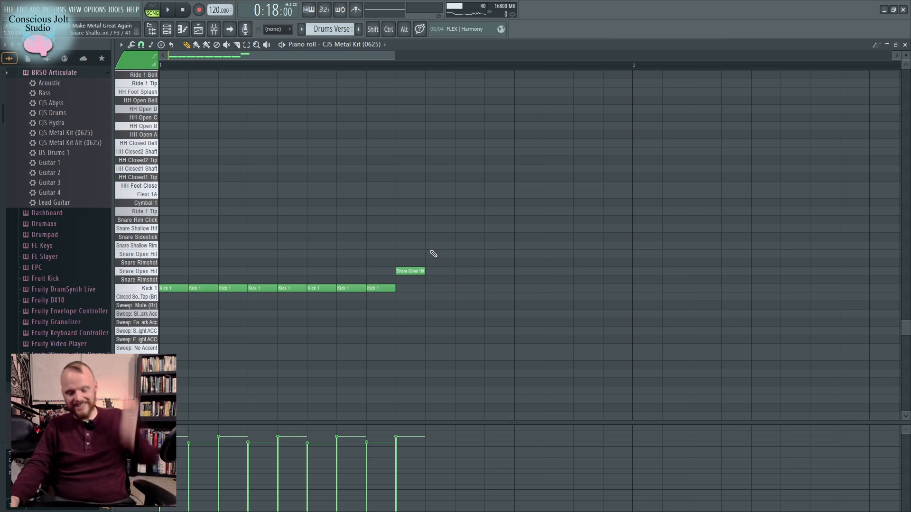
Audition the Cymbal 2 sound and add a sixteenth-note Cymbal 2 hit at the start of bar 1
{"action": "key", "text": "ctrl"}
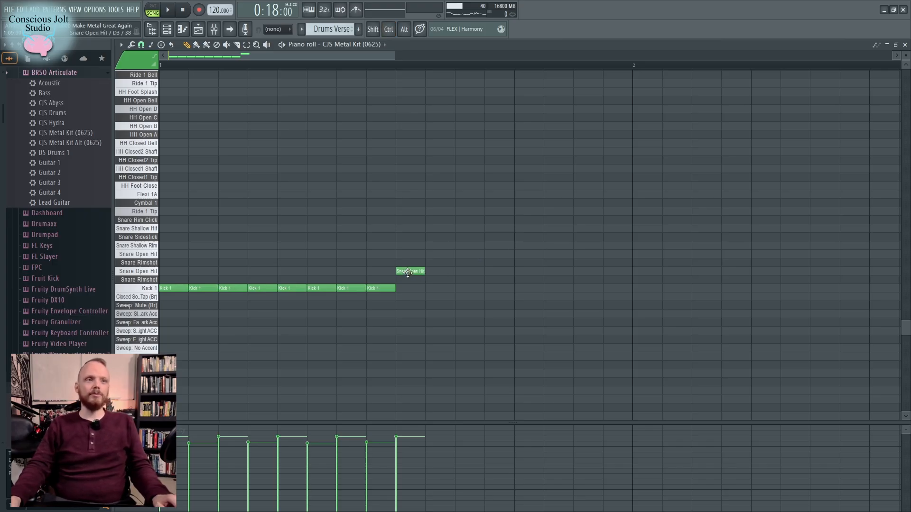
{"action": "scroll", "coordinate": [423, 279], "scroll_direction": "down", "scroll_amount": 2}
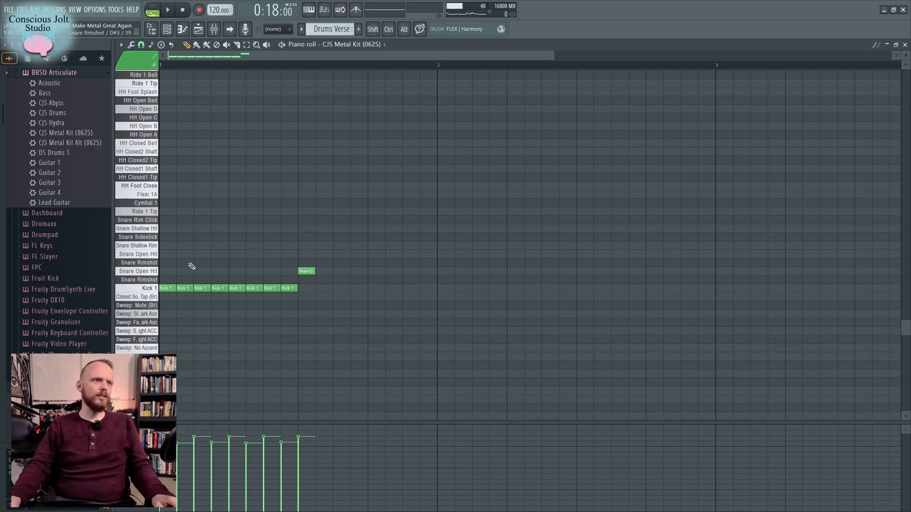
{"action": "scroll", "coordinate": [163, 254], "scroll_direction": "up", "scroll_amount": 10}
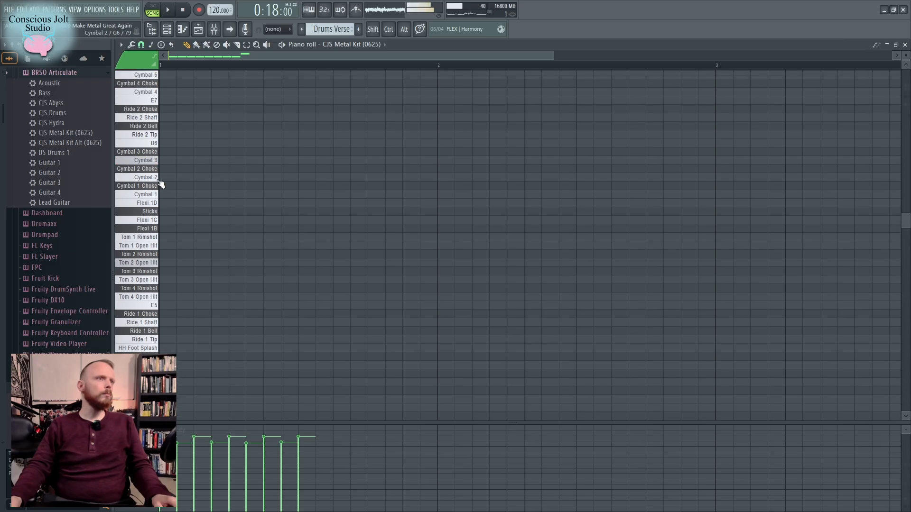
{"action": "left_click", "coordinate": [154, 178]}
{"action": "left_click", "coordinate": [166, 177]}
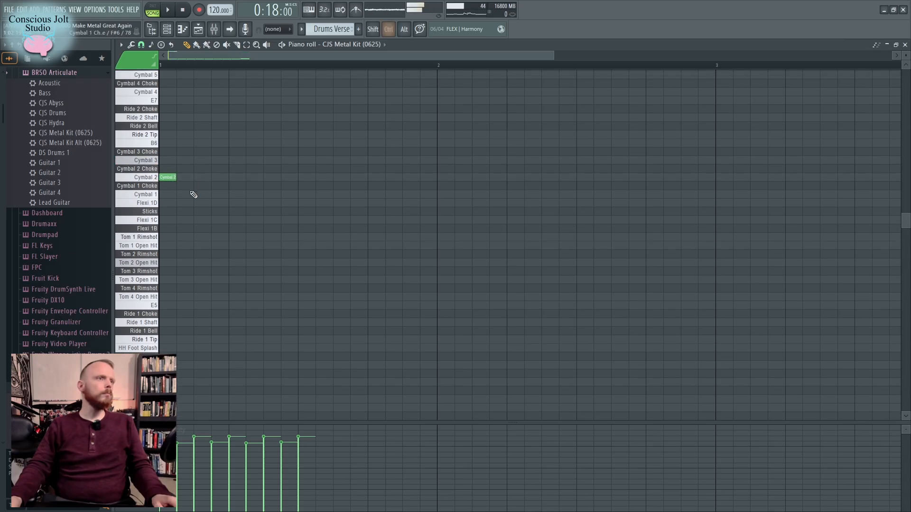
{"action": "left_click_drag", "start_coordinate": [195, 196], "coordinate": [156, 166]}
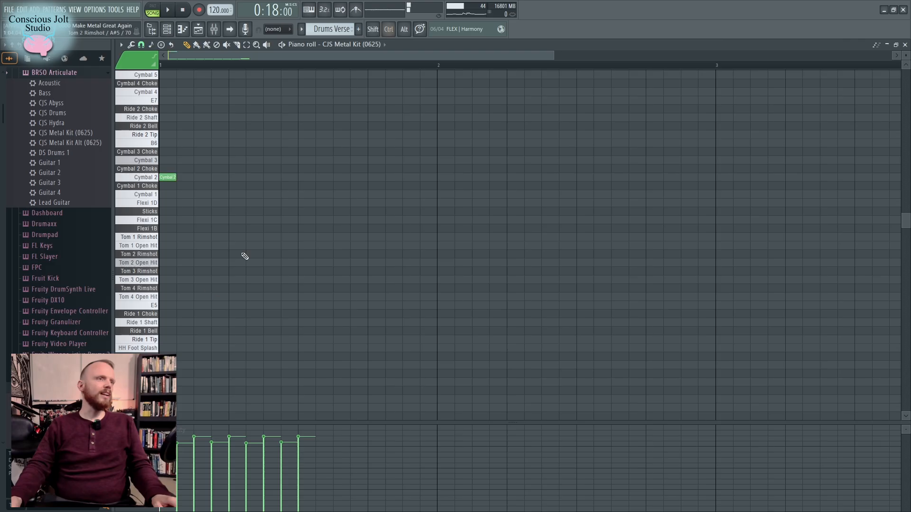
{"action": "scroll", "coordinate": [245, 257], "scroll_direction": "up", "scroll_amount": 3}
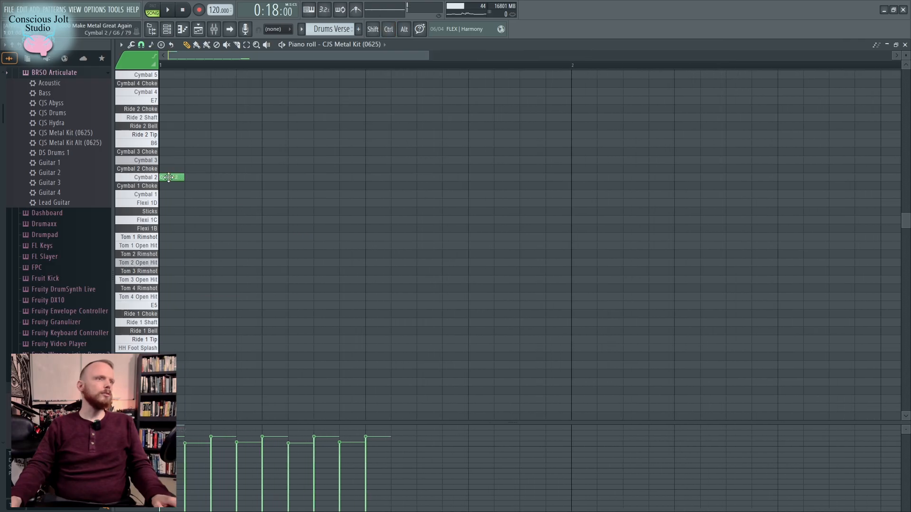
Add HH Open C hits on beats 2, 3 and 4 of bar 1
{"action": "scroll", "coordinate": [206, 275], "scroll_direction": "down", "scroll_amount": 6}
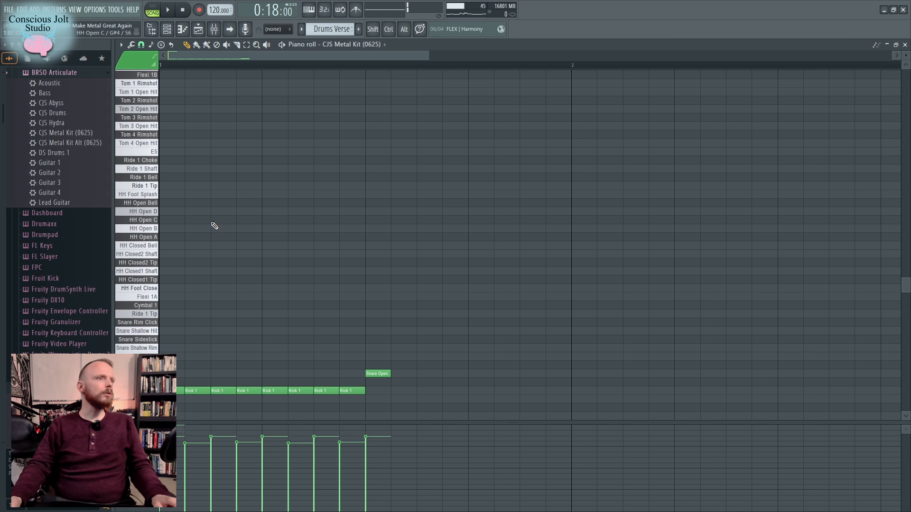
{"action": "left_click", "coordinate": [264, 221]}
{"action": "left_click", "coordinate": [368, 221]}
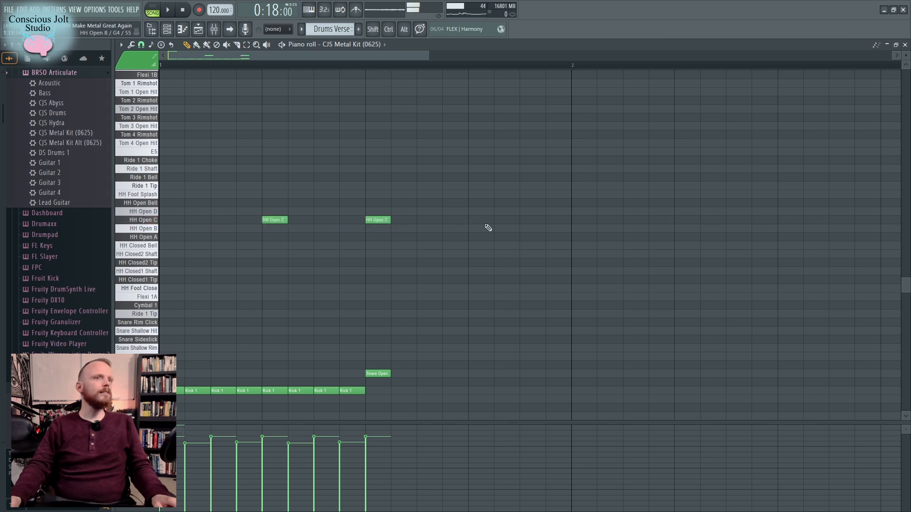
{"action": "left_click", "coordinate": [468, 222]}
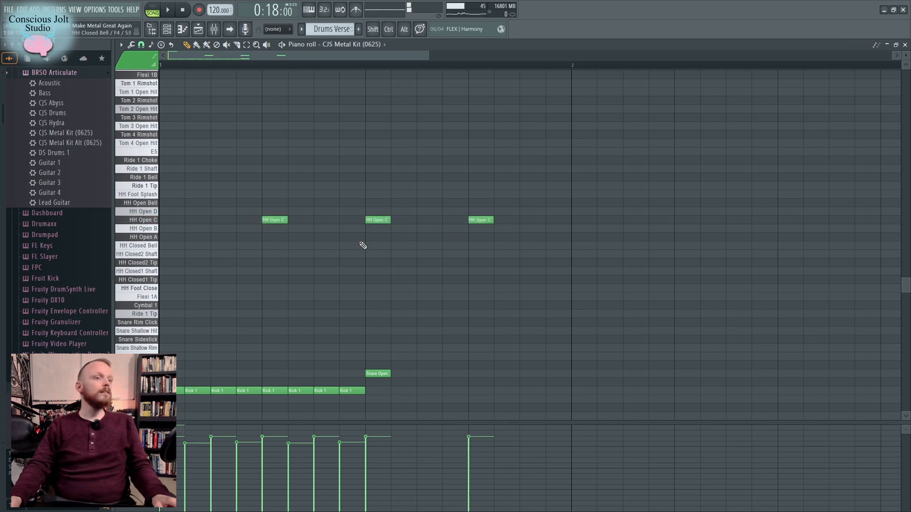
Randomize the velocities of the three HH Open C hits by a small bipolar amount, auditioning the groove
{"action": "left_click_drag", "start_coordinate": [592, 257], "coordinate": [231, 184]}
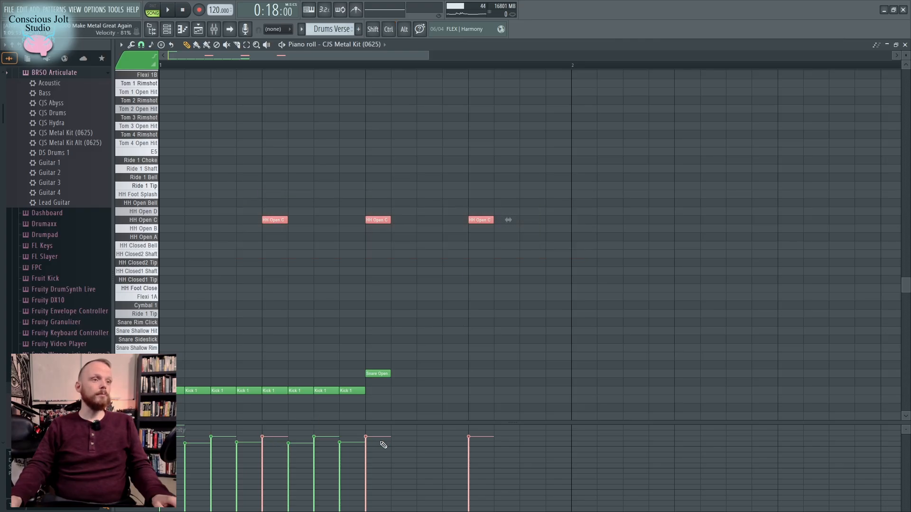
{"action": "key", "text": "space"}
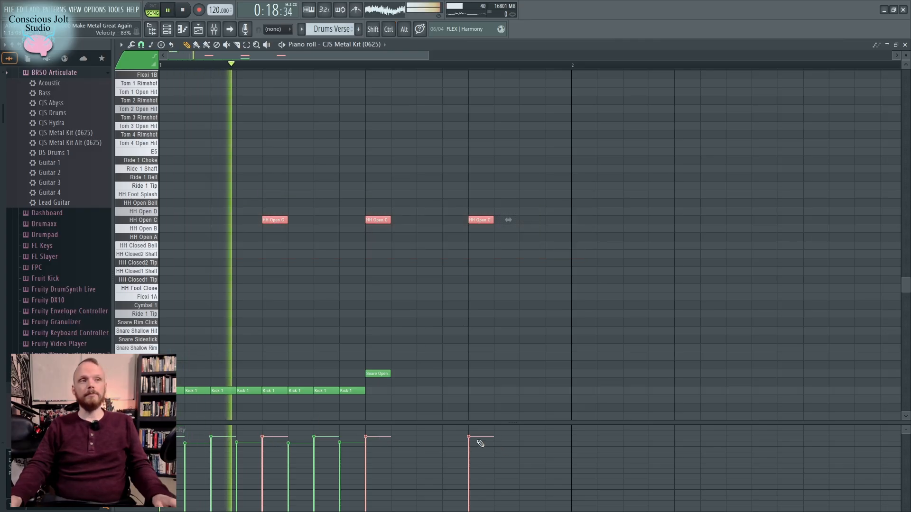
{"action": "key", "text": "space"}
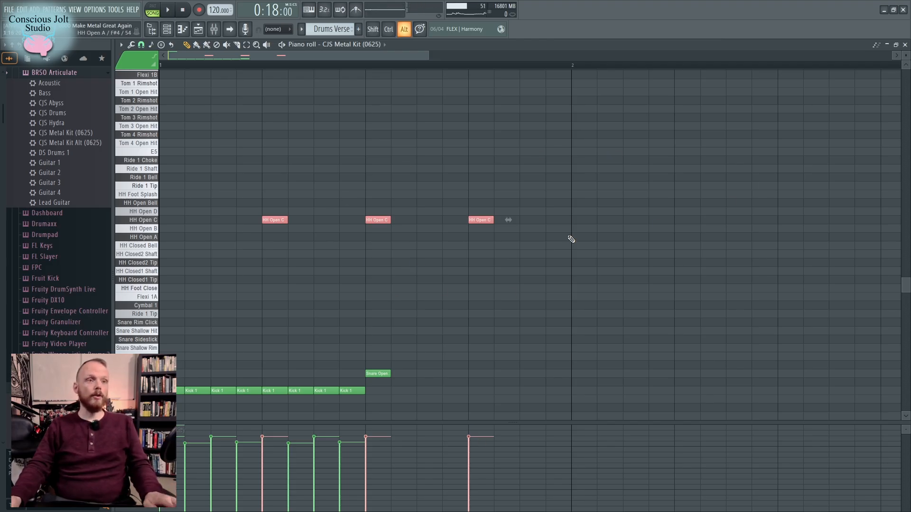
{"action": "key", "text": "alt+r"}
{"action": "left_click", "coordinate": [412, 172]}
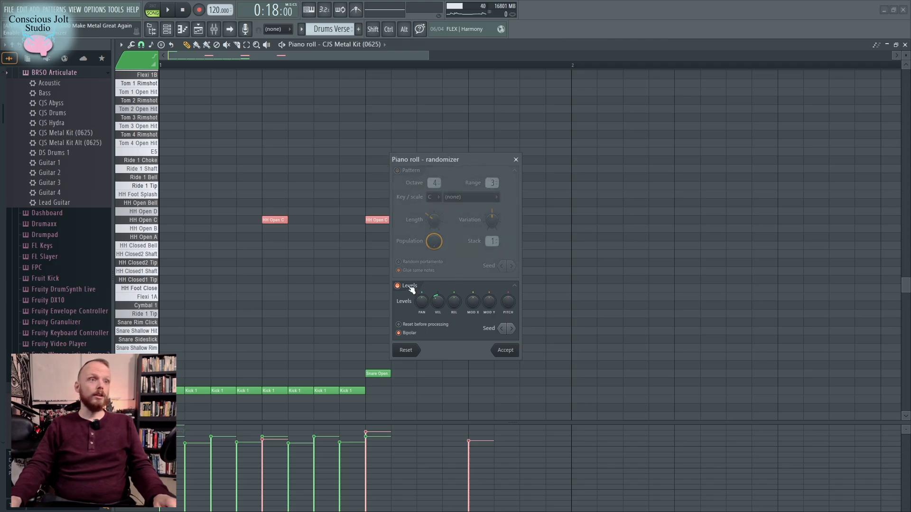
{"action": "left_click", "coordinate": [415, 335]}
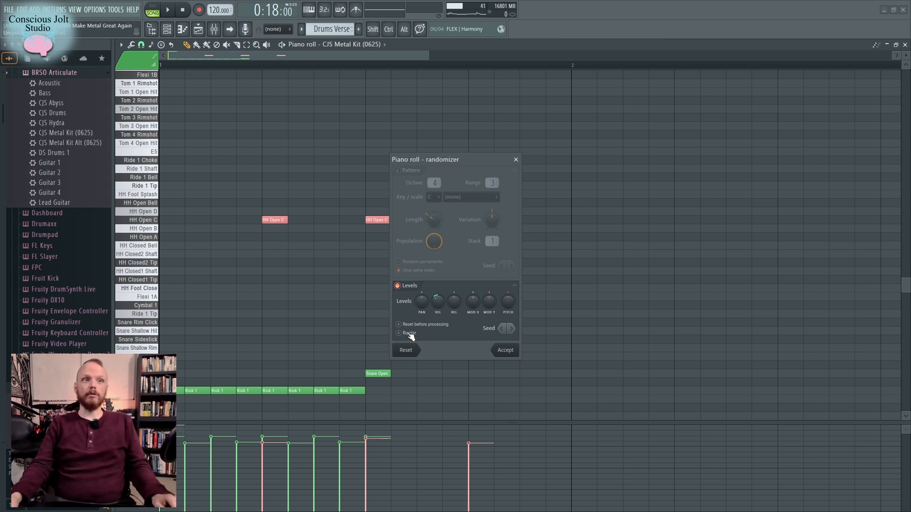
{"action": "mouse_move", "coordinate": [437, 304]}
{"action": "left_mouse_down"}
{"action": "mouse_move", "coordinate": [437, 317]}
{"action": "mouse_move", "coordinate": [443, 288]}
{"action": "mouse_move", "coordinate": [438, 311]}
{"action": "left_mouse_up"}
{"action": "left_click", "coordinate": [398, 333]}
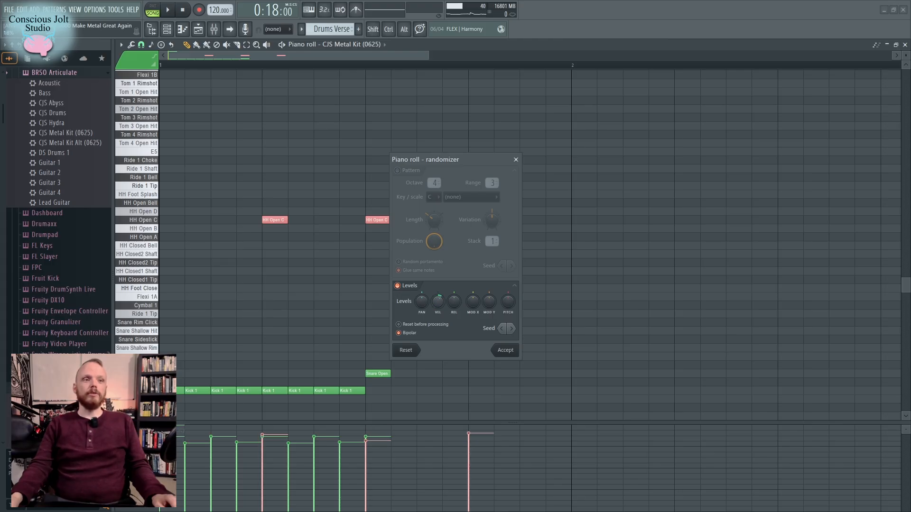
{"action": "left_click", "coordinate": [509, 352]}
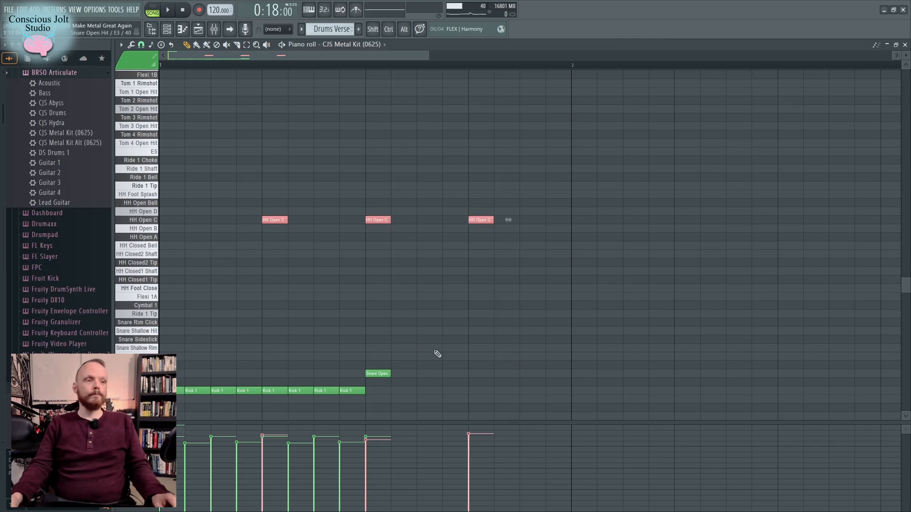
{"action": "key", "text": "space"}
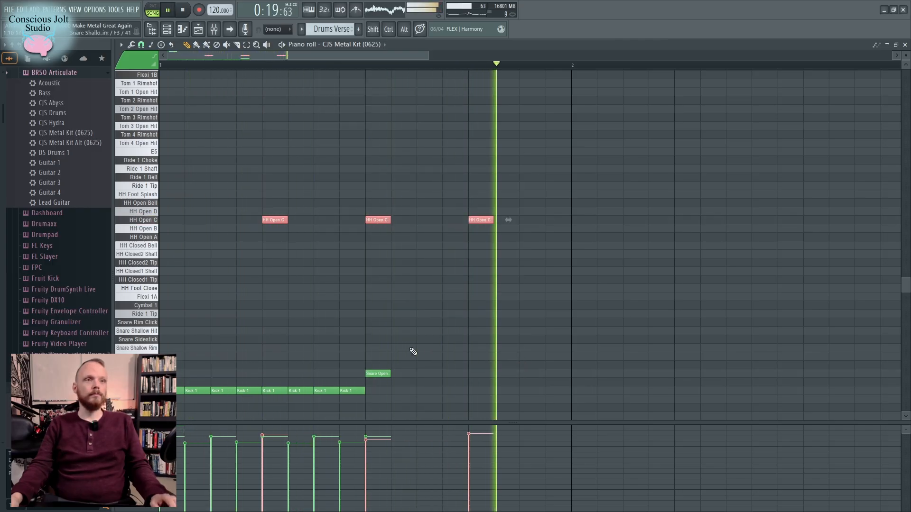
{"action": "key", "text": "space"}
{"action": "right_click", "coordinate": [413, 302]}
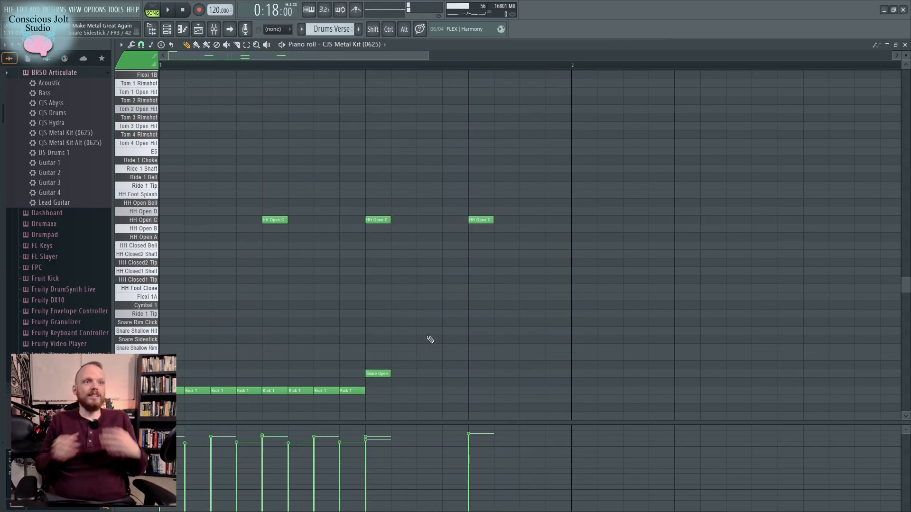
Copy bar 1's kicks, snare and open hi-hats into bar 2 and add an HH Open D hit on bar 2's first beat
{"action": "scroll", "coordinate": [369, 280], "scroll_direction": "down", "scroll_amount": 3}
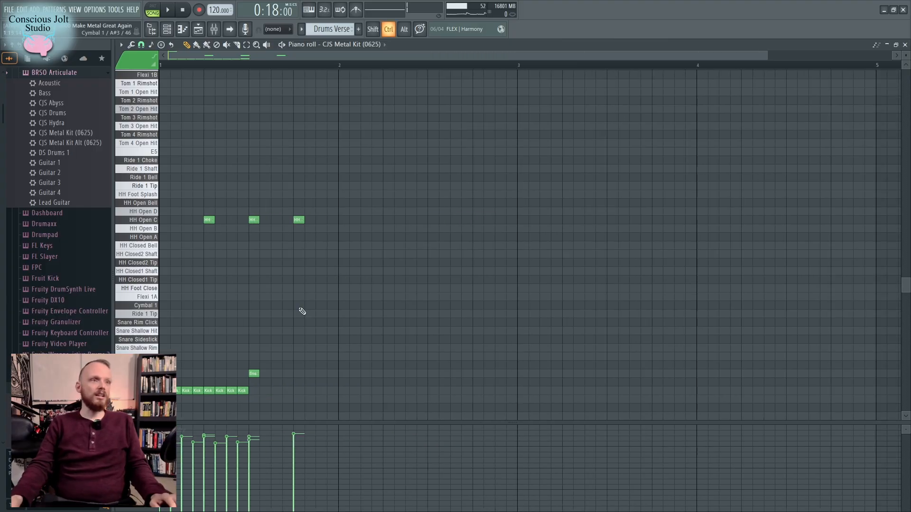
{"action": "left_click_drag", "start_coordinate": [434, 411], "coordinate": [163, 189]}
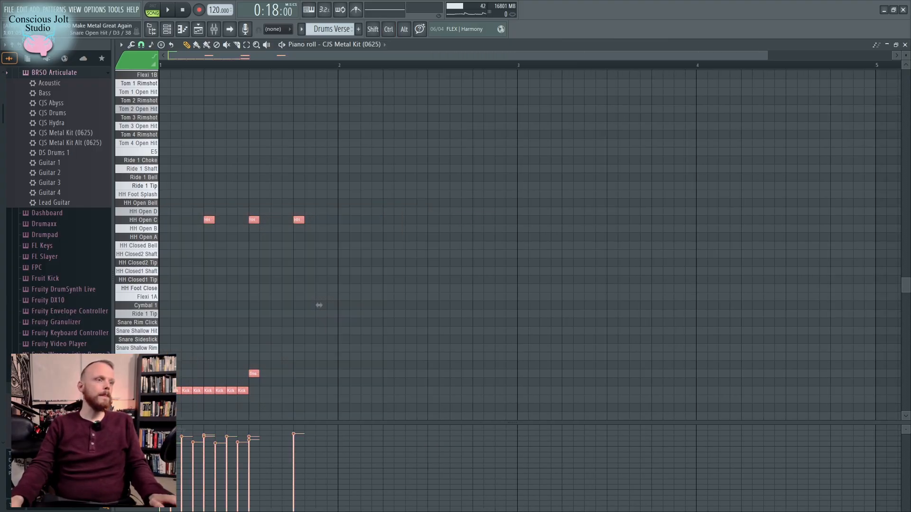
{"action": "left_click_drag", "start_coordinate": [319, 305], "coordinate": [498, 305]}
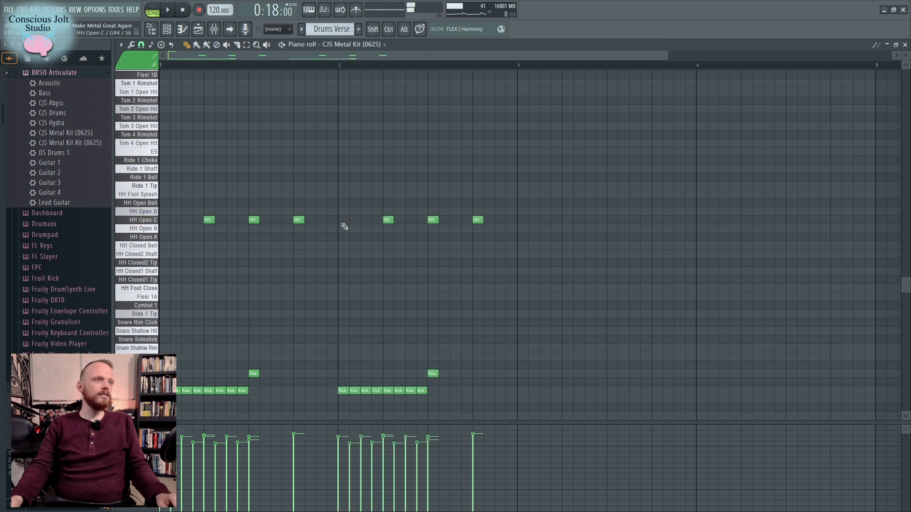
{"action": "left_click", "coordinate": [339, 212]}
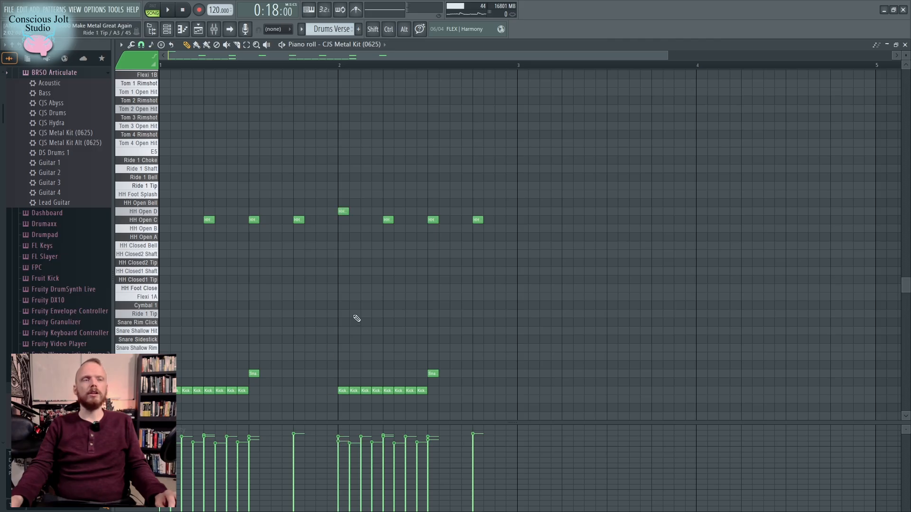
Audition the two-bar groove and move bar 2's snare hit from Snare Open Hit to Snare Rimshot
{"action": "key", "text": "space"}
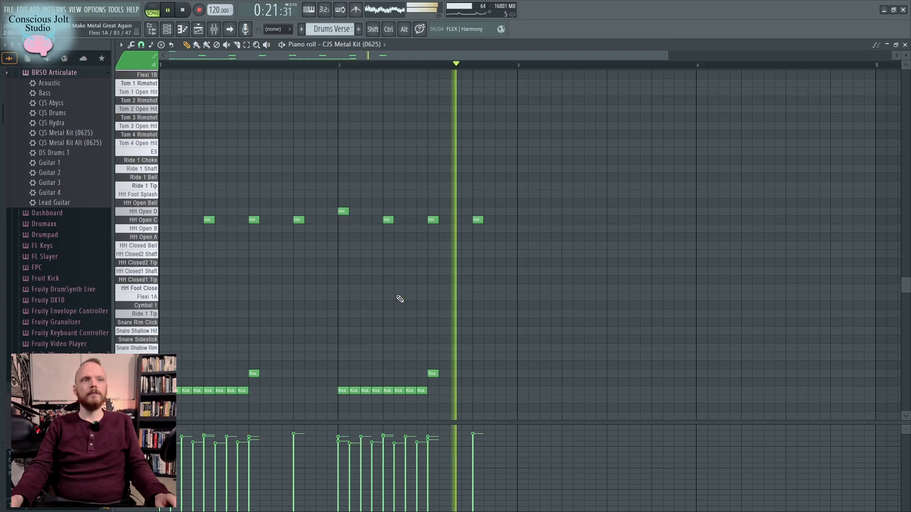
{"action": "key", "text": "space"}
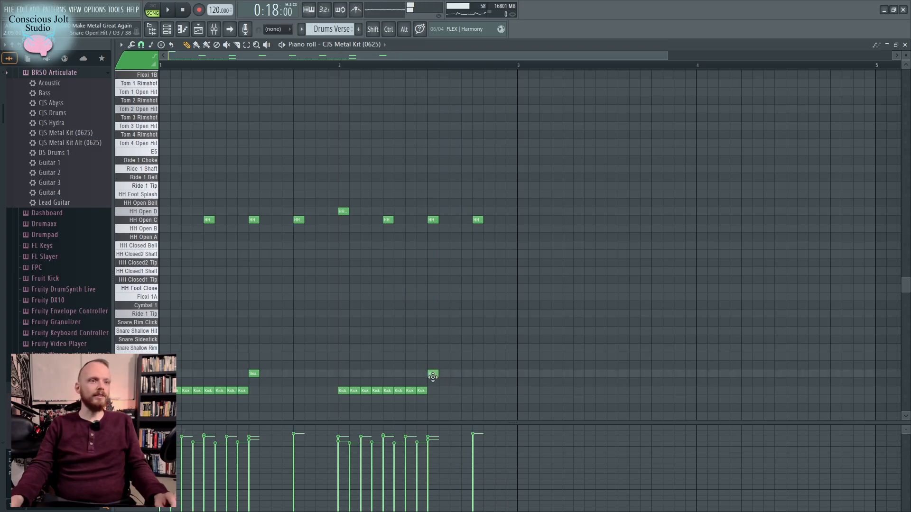
{"action": "left_click_drag", "start_coordinate": [433, 374], "coordinate": [433, 383]}
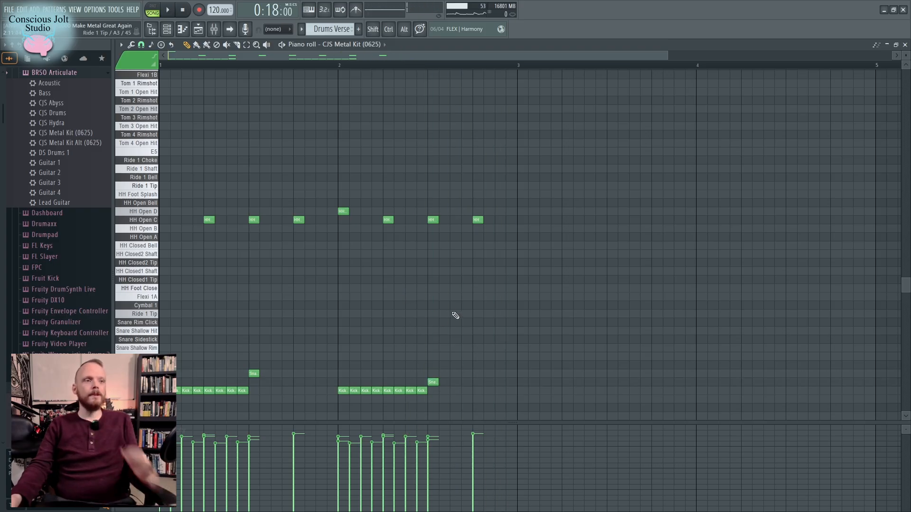
Duplicate the whole two-bar drum pattern repeatedly until it fills 16 bars, leaving the notes deselected
{"action": "scroll", "coordinate": [474, 309], "scroll_direction": "down", "scroll_amount": 3}
{"action": "key", "text": "ctrl+a"}
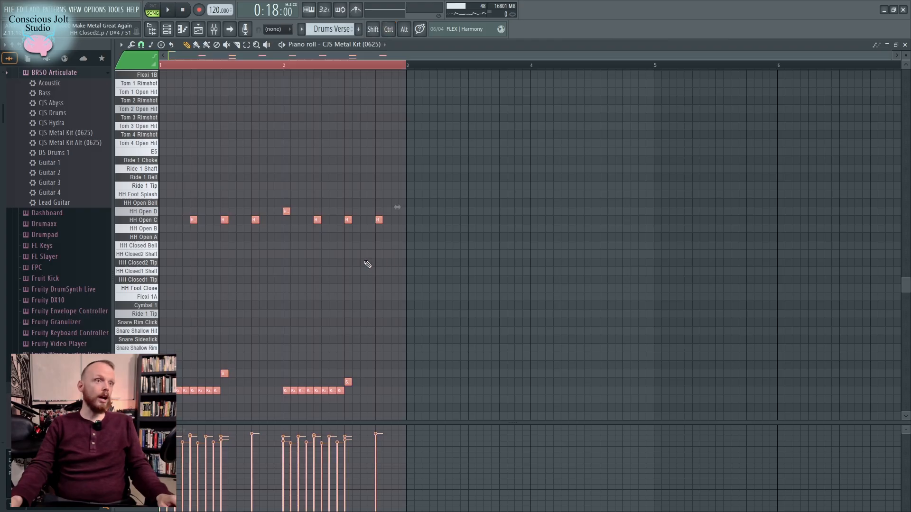
{"action": "key", "text": "ctrl+b"}
{"action": "key", "text": "ctrl+b"}
{"action": "key", "text": "ctrl+b"}
{"action": "key", "text": "ctrl+b"}
{"action": "key", "text": "ctrl+b"}
{"action": "key", "text": "ctrl+b"}
{"action": "key", "text": "ctrl+b"}
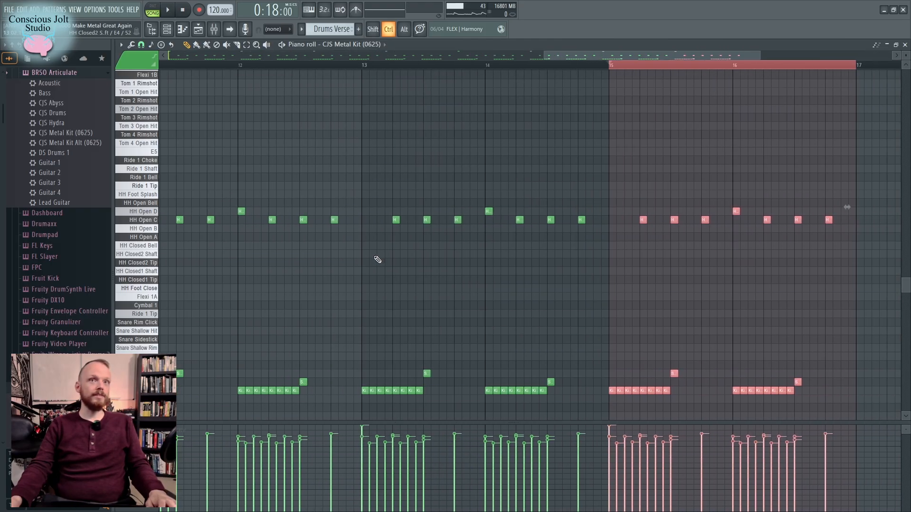
{"action": "left_click", "coordinate": [607, 267], "text": "ctrl"}
{"action": "scroll", "coordinate": [731, 275], "scroll_direction": "down", "scroll_amount": 4}
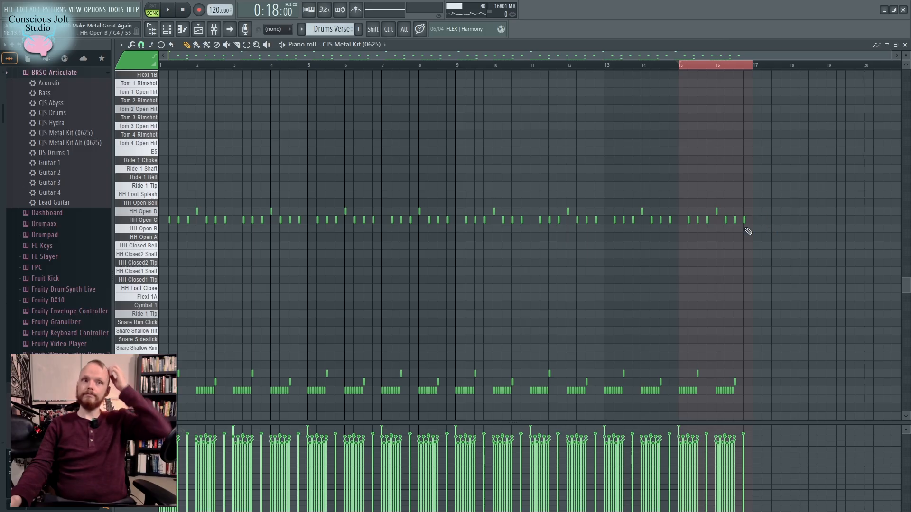
Select all Kick 1 notes across the 16 bars and open the Humanize script for them
{"action": "key", "text": "ctrl"}
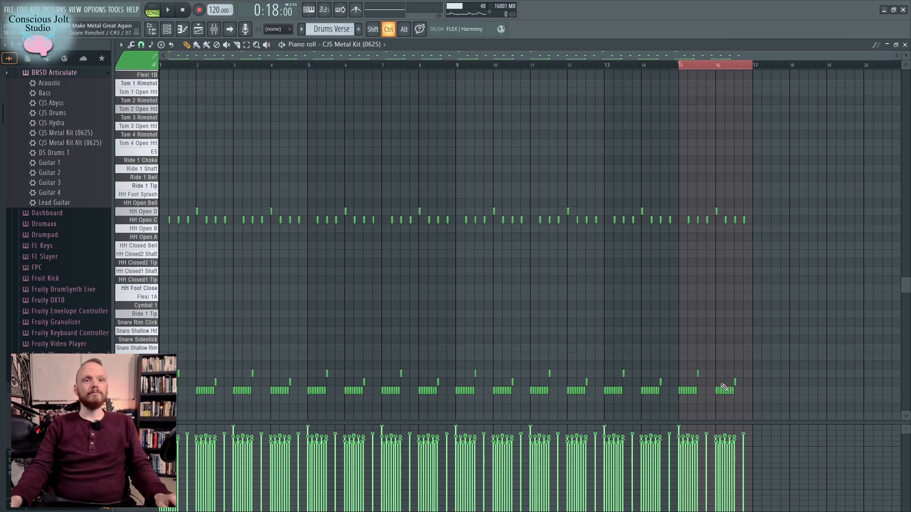
{"action": "left_click_drag", "start_coordinate": [749, 396], "coordinate": [161, 391]}
{"action": "scroll", "coordinate": [162, 399], "scroll_direction": "up", "scroll_amount": 2}
{"action": "scroll", "coordinate": [884, 390], "scroll_direction": "up", "scroll_amount": 2}
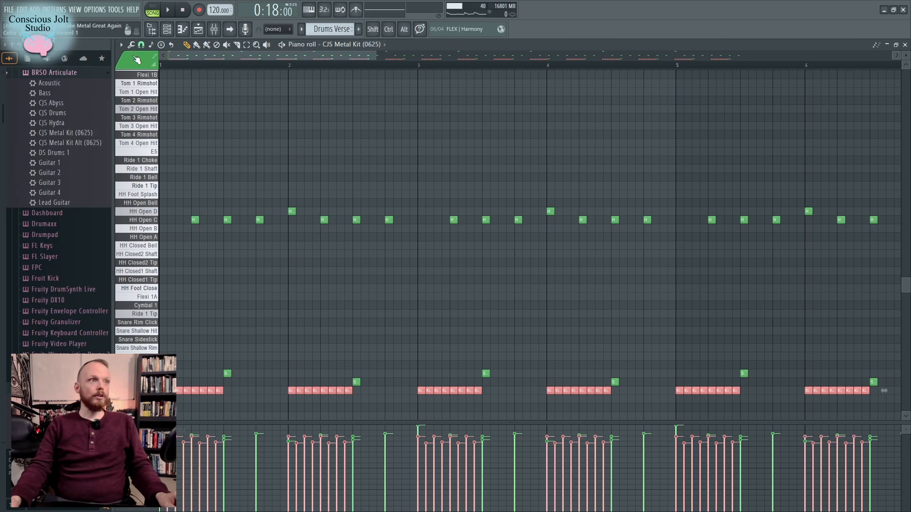
{"action": "left_click", "coordinate": [134, 45]}
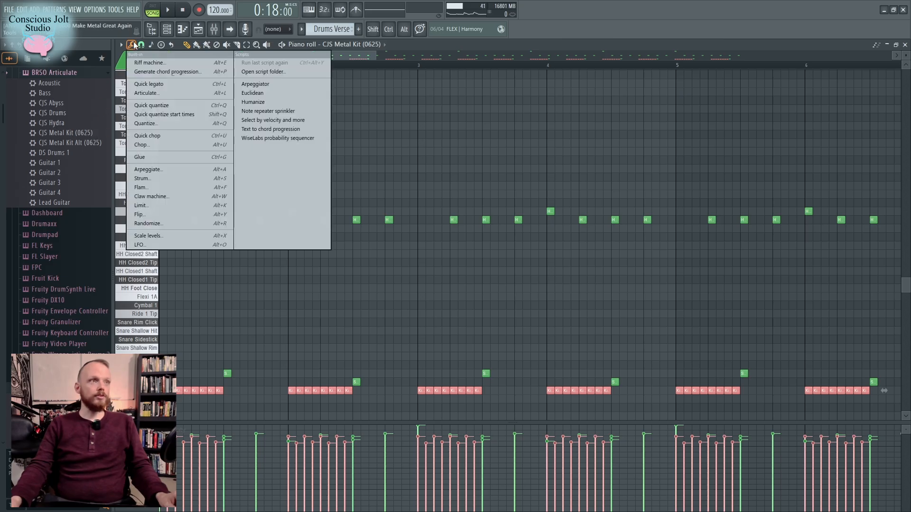
{"action": "left_click", "coordinate": [262, 103]}
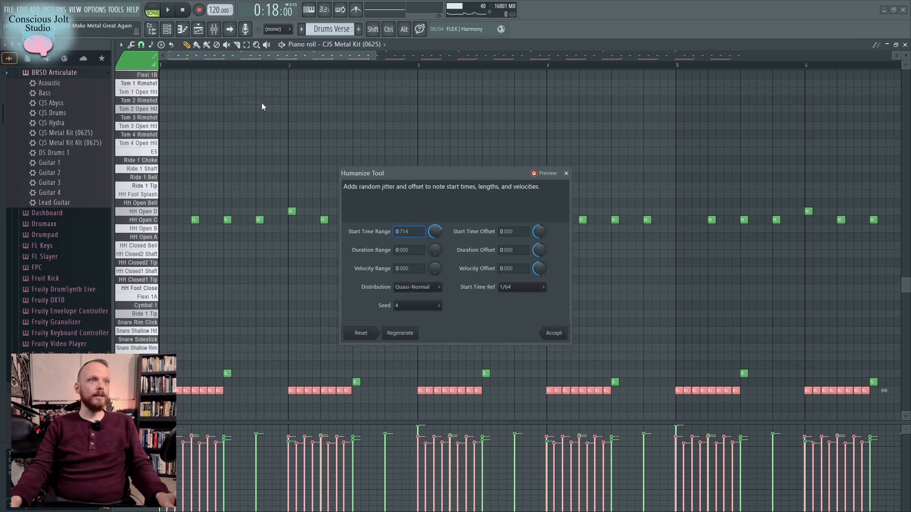
Humanize the kicks' timing with a Start Time Ref of 1/128 and a Start Time Range of 0.152, and inspect the offsets
{"action": "left_click", "coordinate": [524, 289]}
{"action": "left_click", "coordinate": [523, 315]}
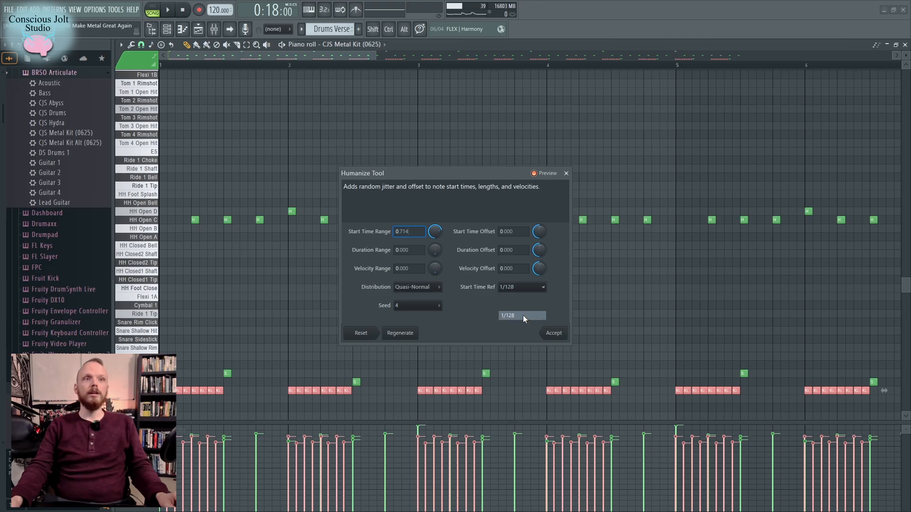
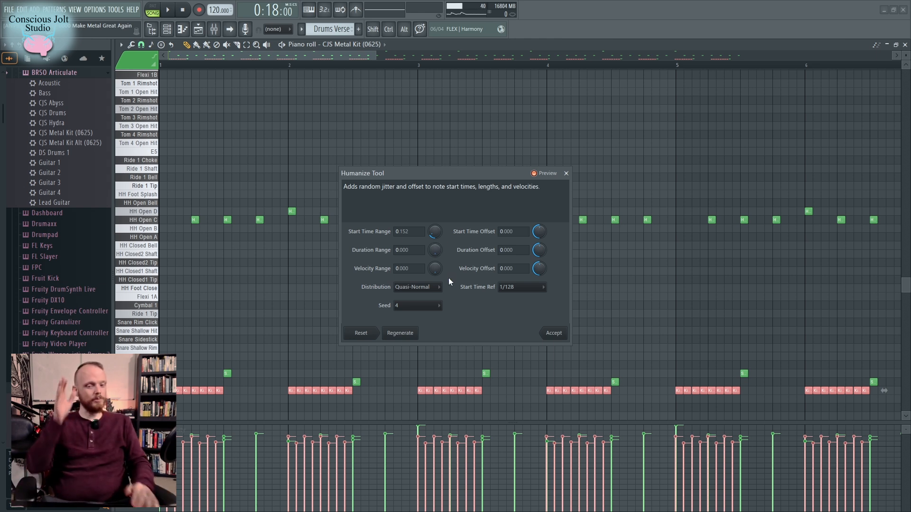
{"action": "left_click", "coordinate": [553, 333]}
{"action": "scroll", "coordinate": [584, 406], "scroll_direction": "up", "scroll_amount": 5, "text": "ctrl"}
{"action": "scroll", "coordinate": [584, 406], "scroll_direction": "up", "scroll_amount": 3, "text": "ctrl"}
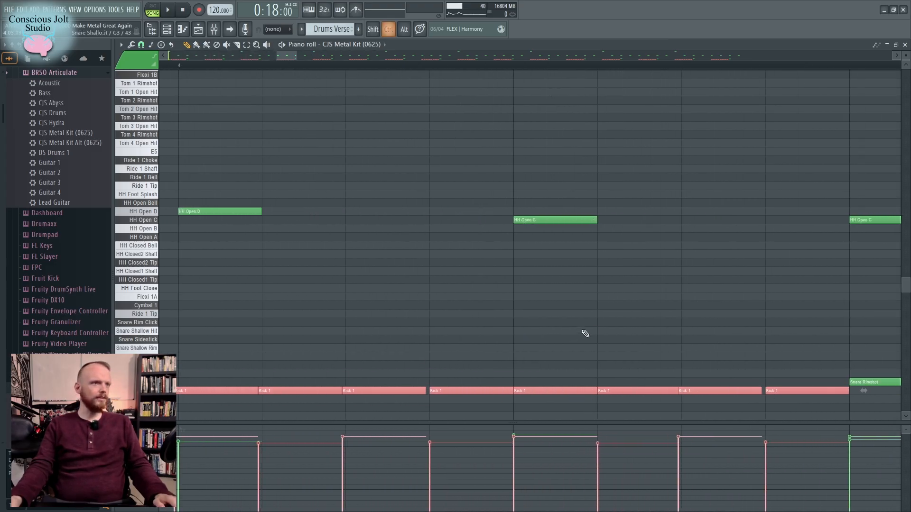
Select all snare notes across the 16 bars and humanize their timing with a Start Time Range of 0.060 and a 1/128 Start Time Ref
{"action": "scroll", "coordinate": [734, 312], "scroll_direction": "down", "scroll_amount": 8, "text": "ctrl"}
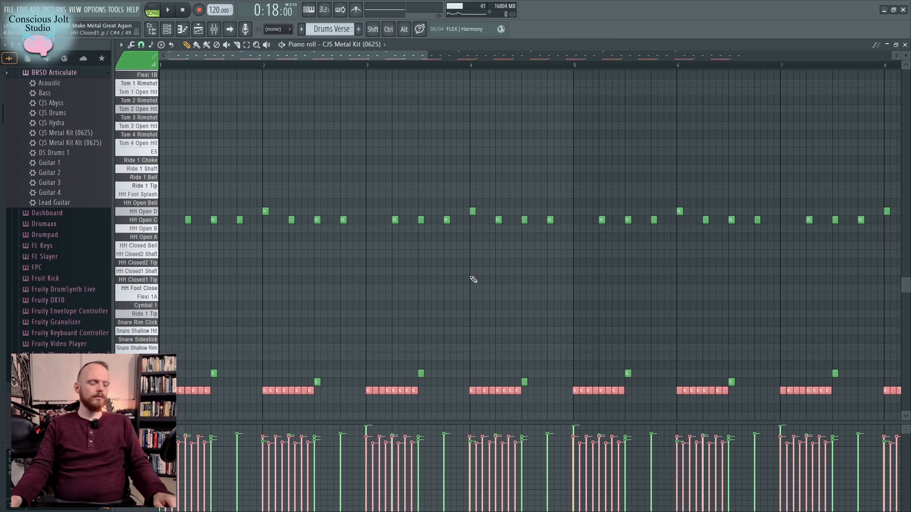
{"action": "scroll", "coordinate": [401, 306], "scroll_direction": "down", "scroll_amount": 1, "text": "ctrl"}
{"action": "scroll", "coordinate": [810, 356], "scroll_direction": "down", "scroll_amount": 4, "text": "ctrl"}
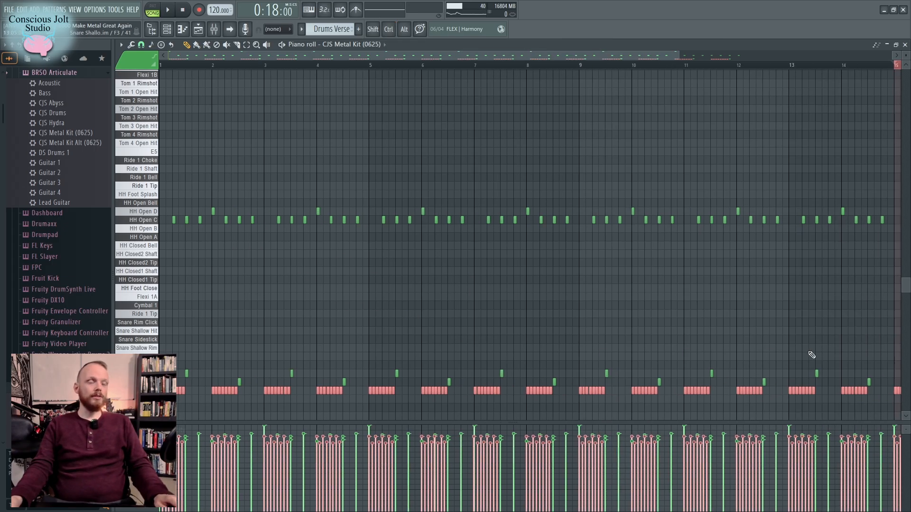
{"action": "left_click_drag", "start_coordinate": [757, 385], "coordinate": [152, 328]}
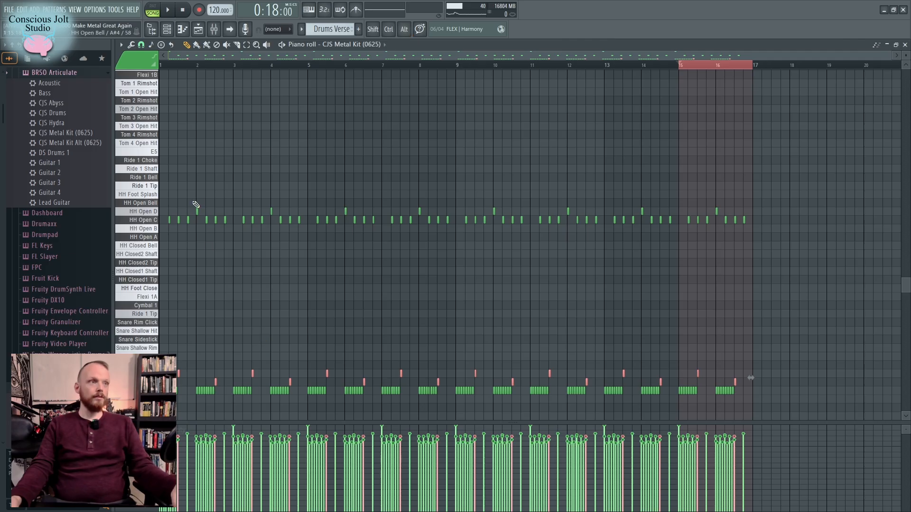
{"action": "left_click", "coordinate": [131, 45]}
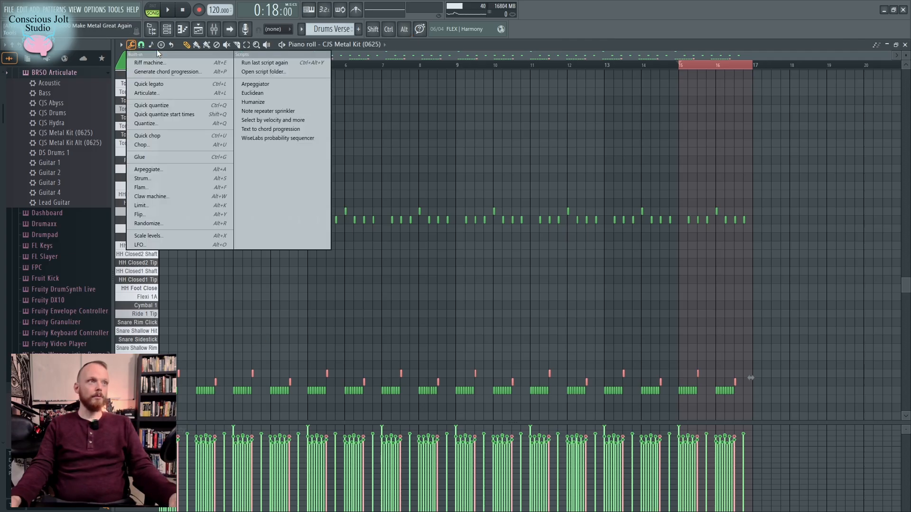
{"action": "left_click", "coordinate": [259, 104]}
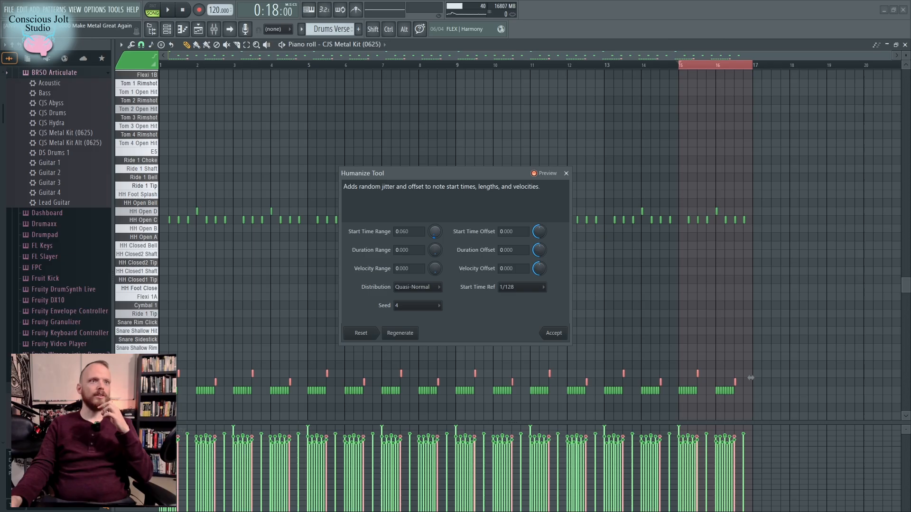
{"action": "left_click", "coordinate": [553, 333]}
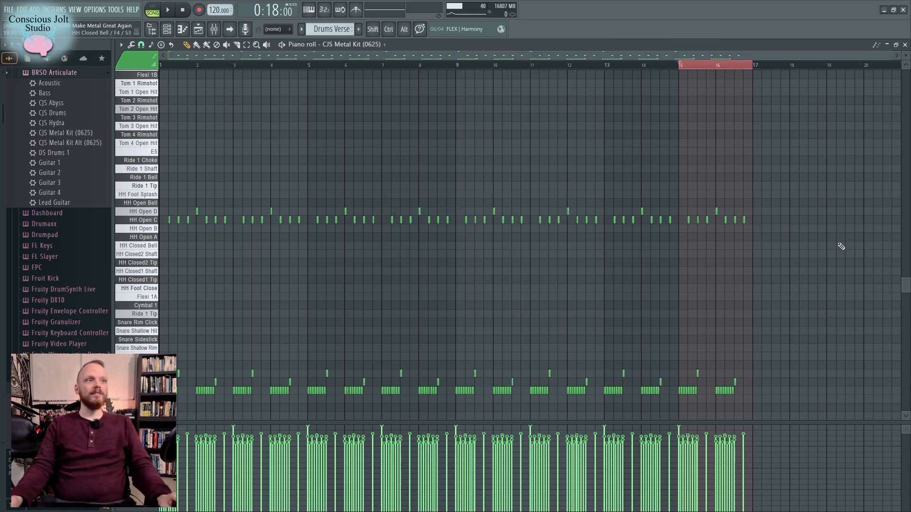
Select all HH Open C and HH Open D notes and humanize them with Start Time Ref 1/64 and Start Time Range 0.156
{"action": "left_click_drag", "start_coordinate": [838, 246], "coordinate": [162, 148]}
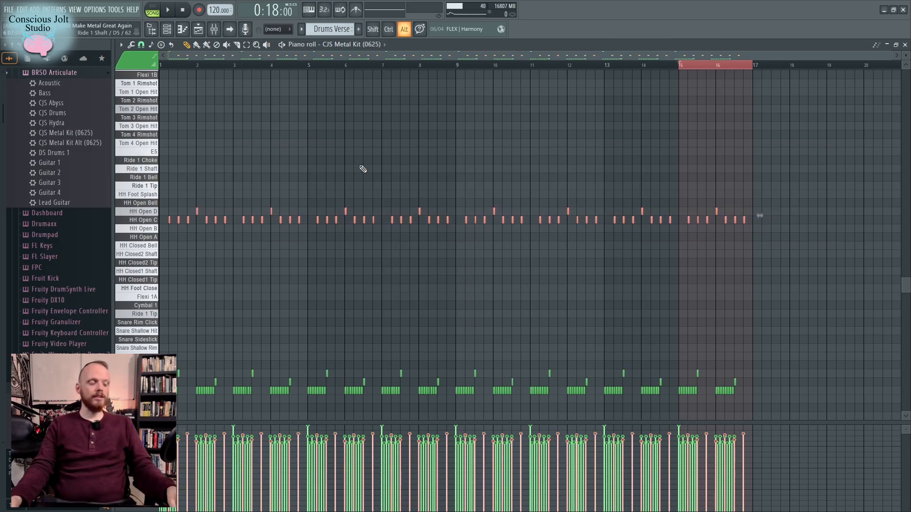
{"action": "left_click", "coordinate": [138, 47]}
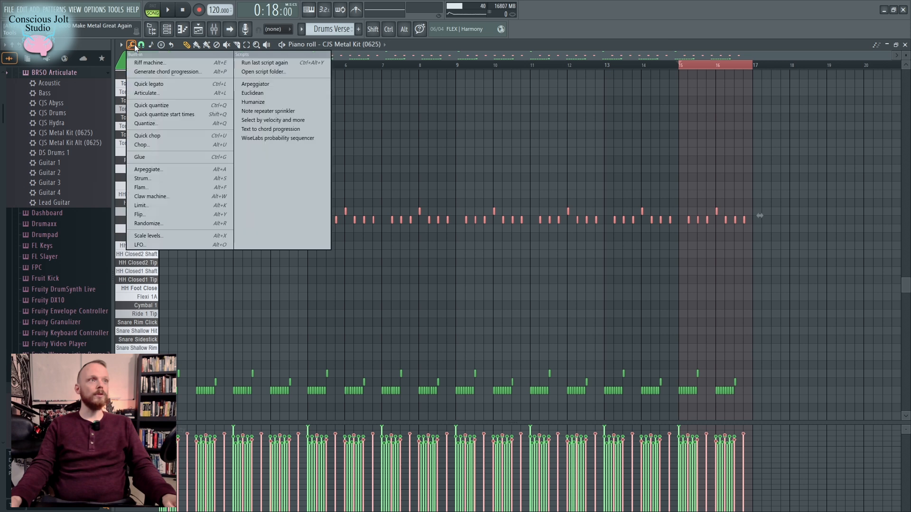
{"action": "left_click", "coordinate": [274, 102]}
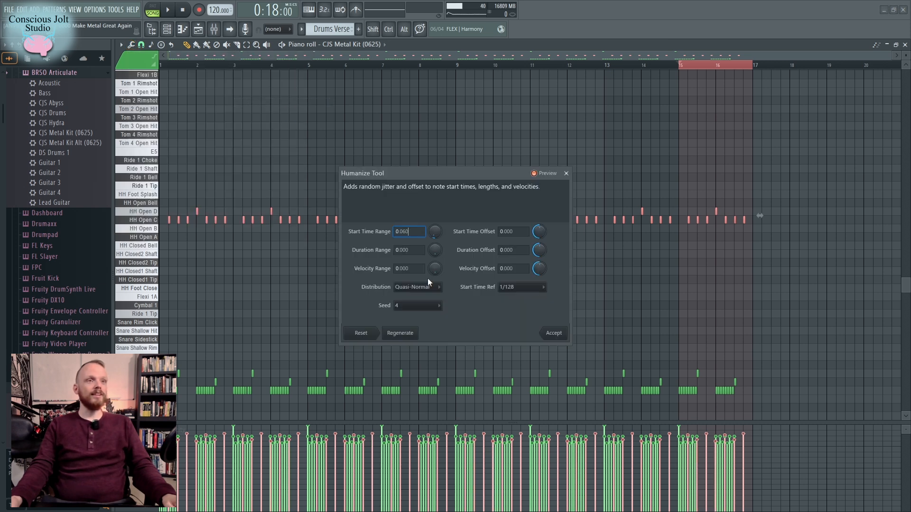
{"action": "left_click", "coordinate": [507, 288]}
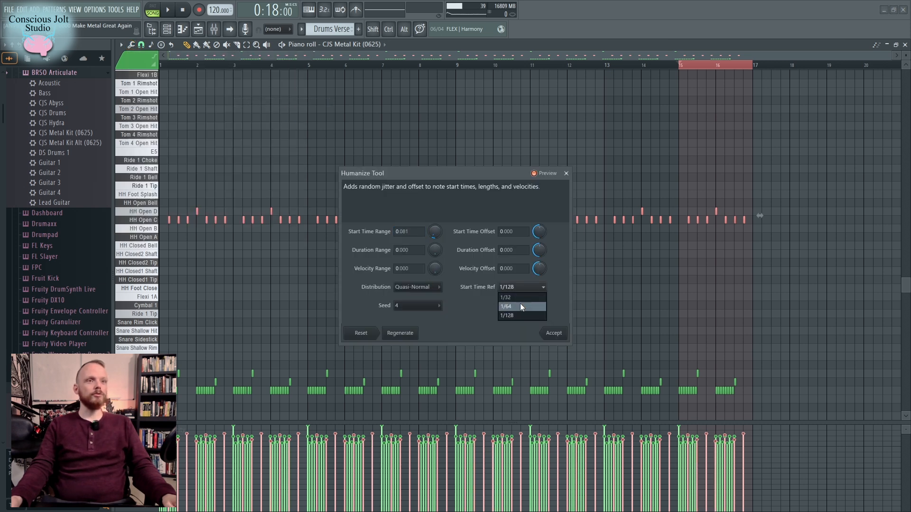
{"action": "left_click", "coordinate": [521, 304]}
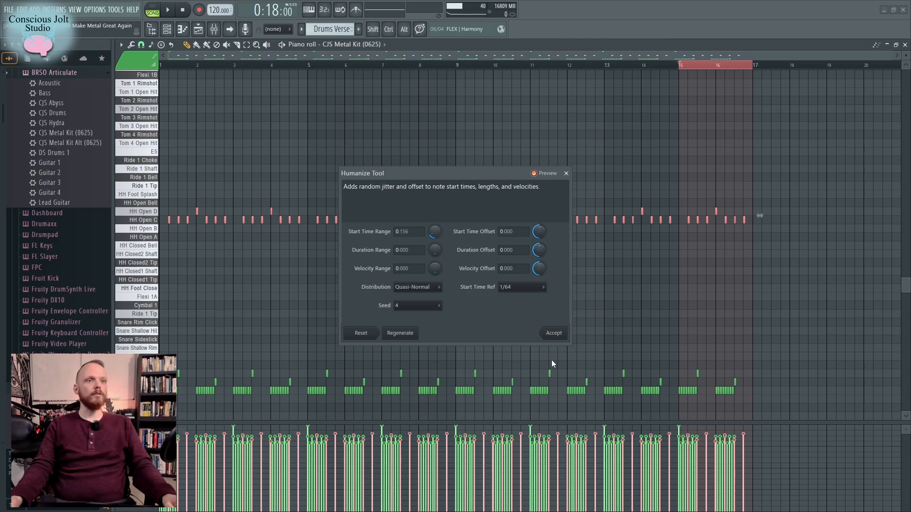
{"action": "left_click", "coordinate": [554, 333]}
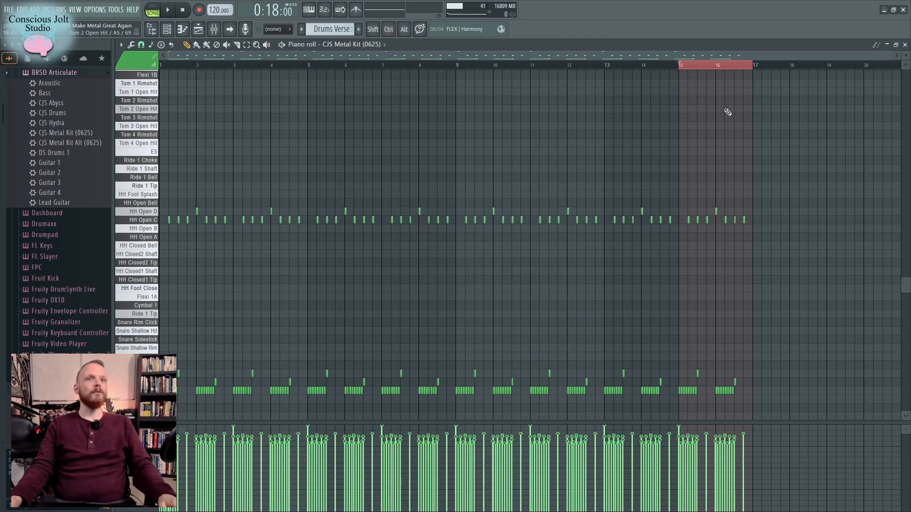
Play back the humanized Verse drums while examining the cymbal notes above the hi-hats
{"action": "key", "text": "space"}
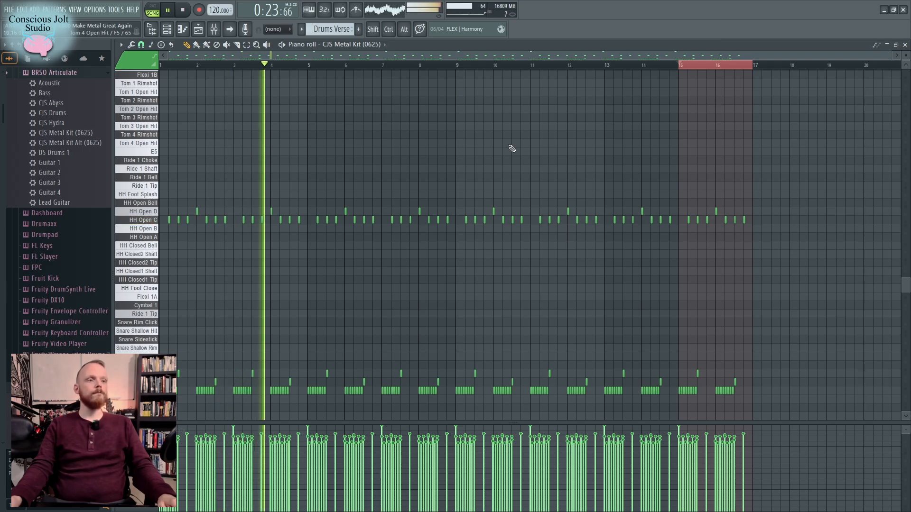
{"action": "scroll", "coordinate": [404, 224], "scroll_direction": "up", "scroll_amount": 5}
{"action": "scroll", "coordinate": [475, 201], "scroll_direction": "up", "scroll_amount": 6}
{"action": "scroll", "coordinate": [494, 195], "scroll_direction": "down", "scroll_amount": 5}
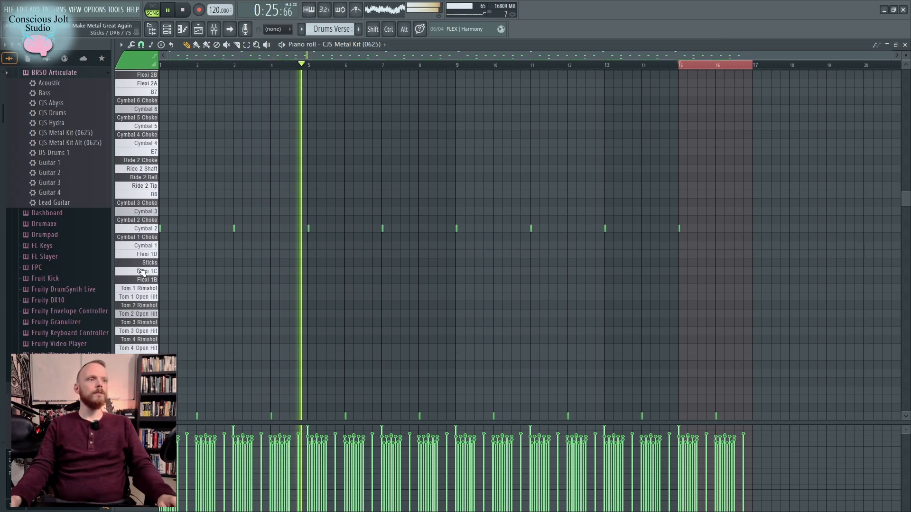
{"action": "scroll", "coordinate": [159, 260], "scroll_direction": "up", "scroll_amount": 4}
{"action": "key", "text": "space"}
Move the Cymbal 2 hits at bars 3, 7, 11 and 15 to Cymbal 1 and audition the alternating crashes
{"action": "scroll", "coordinate": [297, 230], "scroll_direction": "down", "scroll_amount": 2}
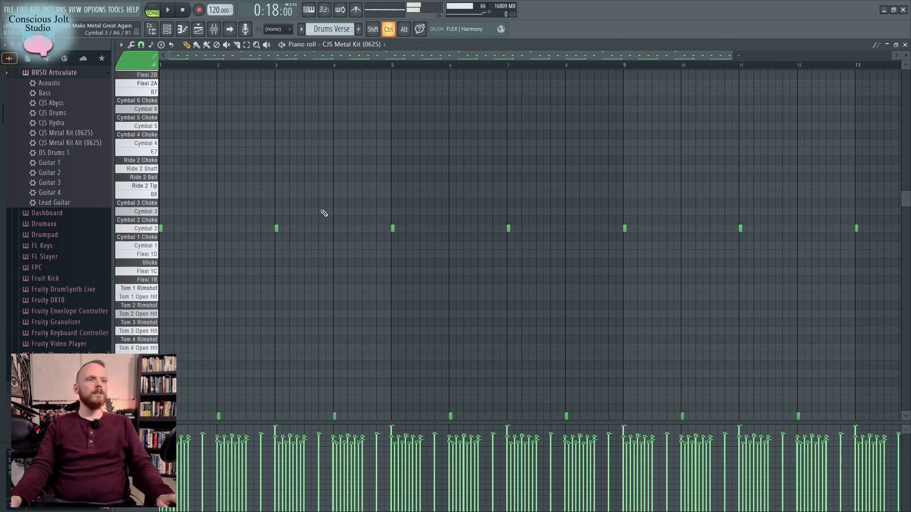
{"action": "scroll", "coordinate": [215, 244], "scroll_direction": "up", "scroll_amount": 4}
{"action": "left_click_drag", "start_coordinate": [366, 258], "coordinate": [303, 211]}
{"action": "scroll", "coordinate": [290, 209], "scroll_direction": "down", "scroll_amount": 4}
{"action": "left_click_drag", "start_coordinate": [354, 192], "coordinate": [354, 192]}
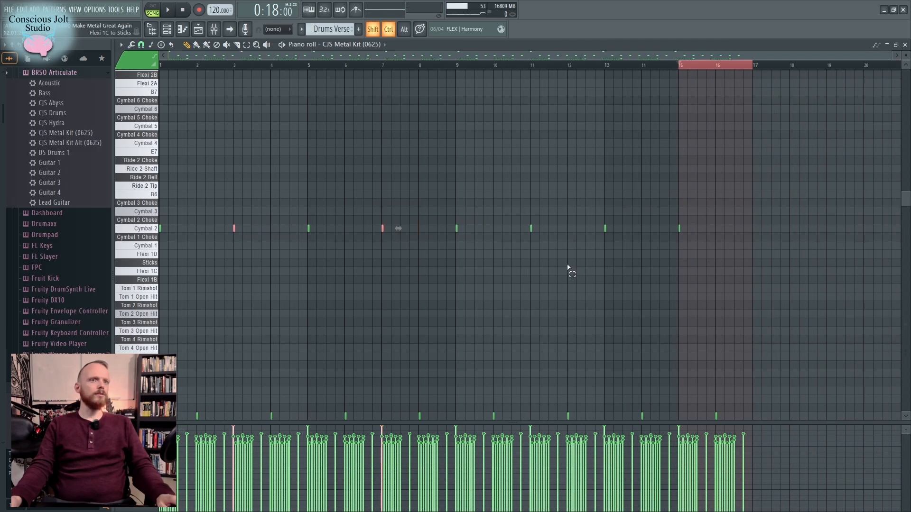
{"action": "scroll", "coordinate": [330, 242], "scroll_direction": "up", "scroll_amount": 3}
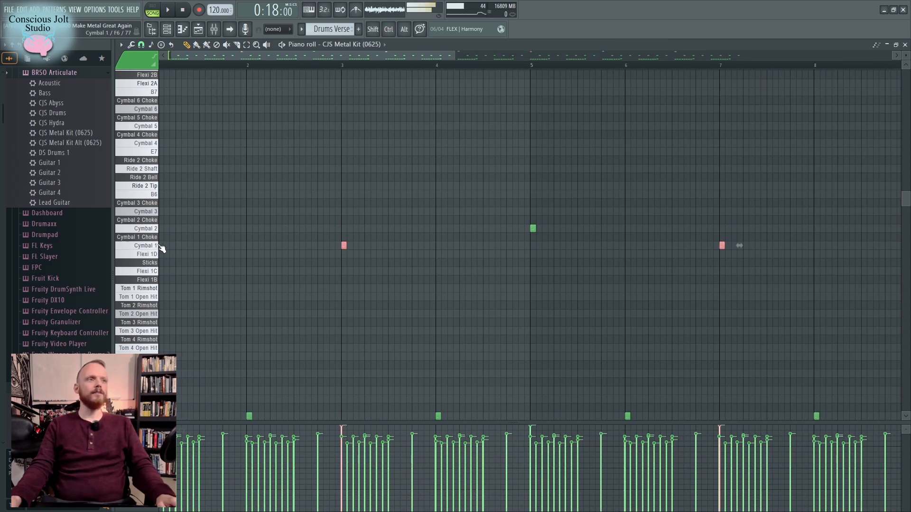
{"action": "scroll", "coordinate": [602, 166], "scroll_direction": "down", "scroll_amount": 3}
{"action": "key", "text": "space"}
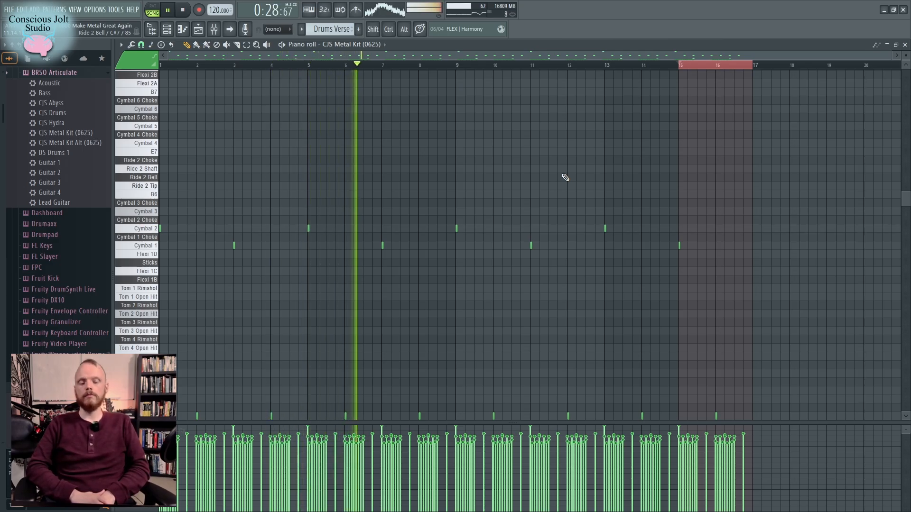
{"action": "key", "text": "space"}
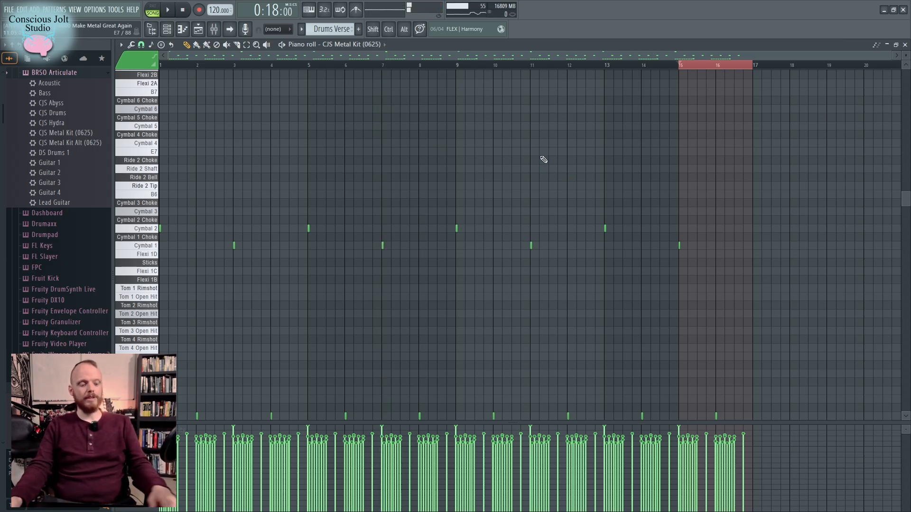
Return to the Playlist and review the Verse clips against the sections that follow
{"action": "key", "text": "F6"}
{"action": "key", "text": "F5"}
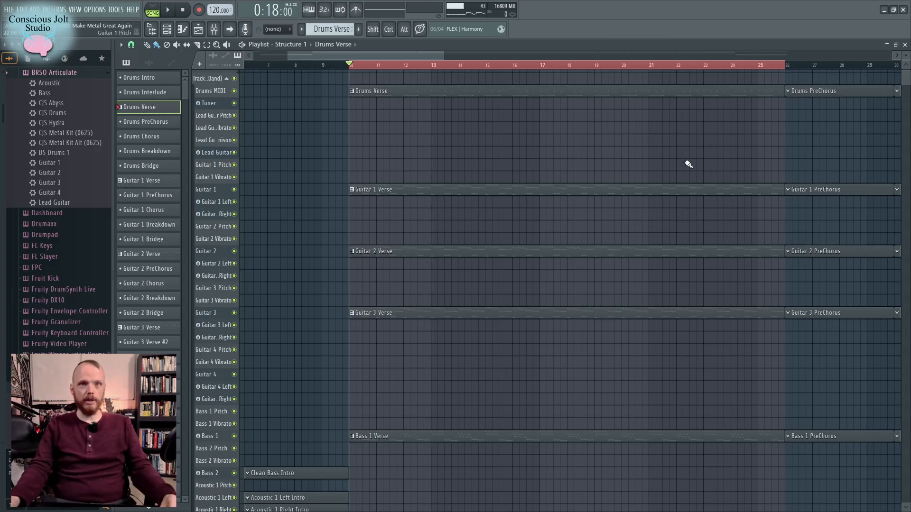
{"action": "scroll", "coordinate": [541, 318], "scroll_direction": "down", "scroll_amount": 5, "text": "ctrl"}
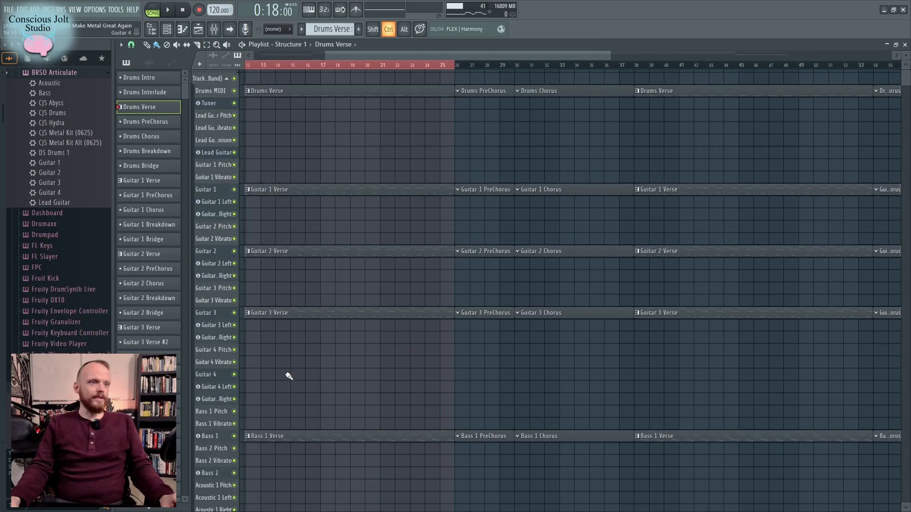
{"action": "scroll", "coordinate": [397, 356], "scroll_direction": "up", "scroll_amount": 5, "text": "ctrl"}
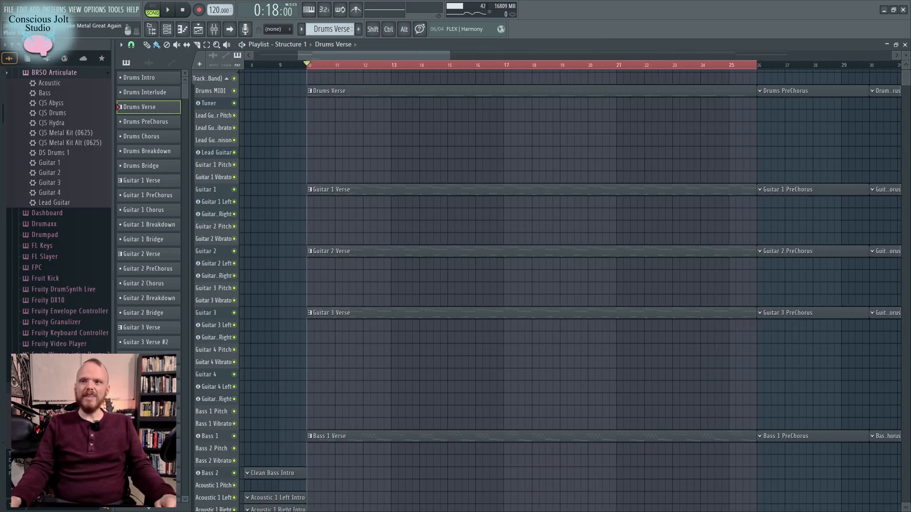
Bring up the mixer's main buses, inspect Saturn 2 on the Pre Mix Bus, and close it
{"action": "key", "text": "F9"}
{"action": "left_click_drag", "start_coordinate": [189, 508], "coordinate": [148, 507]}
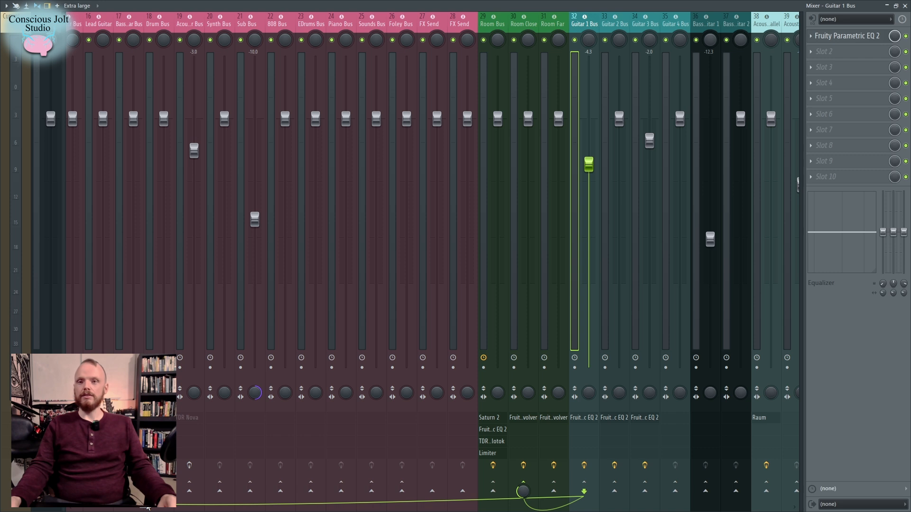
{"action": "left_click_drag", "start_coordinate": [148, 507], "coordinate": [79, 508]}
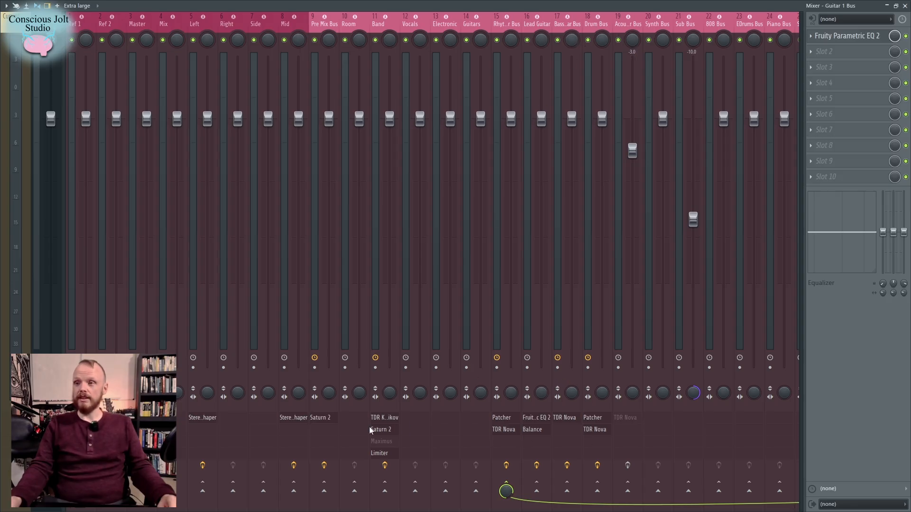
{"action": "left_click", "coordinate": [327, 418]}
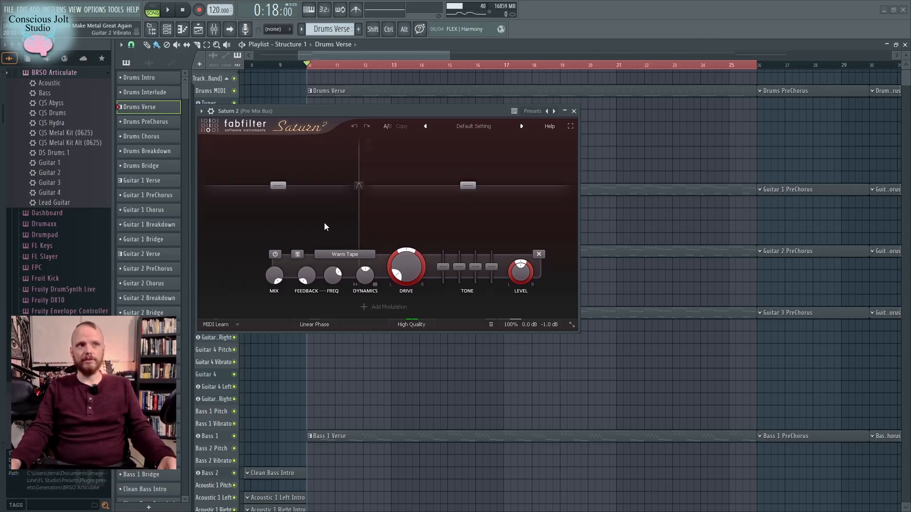
{"action": "left_click", "coordinate": [574, 112]}
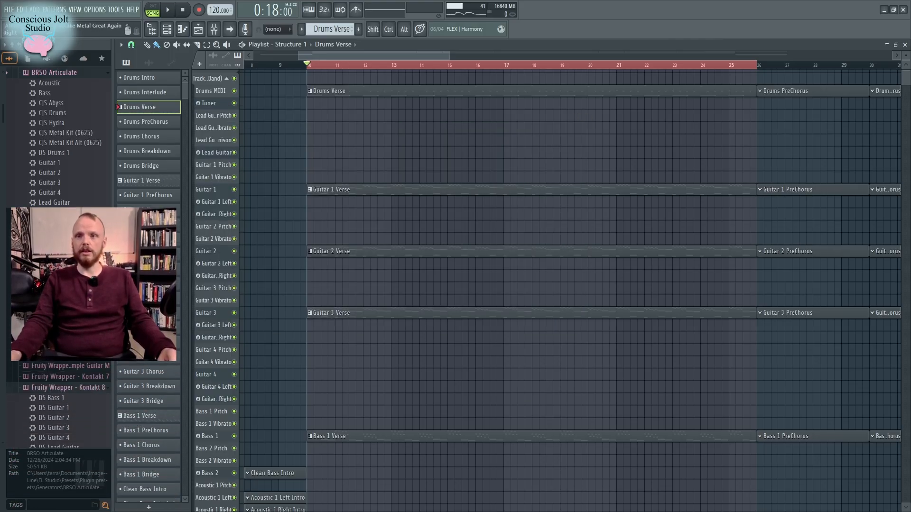
Open Emphasis on mixer track 3, Master, and play the Verse briefly to examine its limiting
{"action": "key", "text": "F9"}
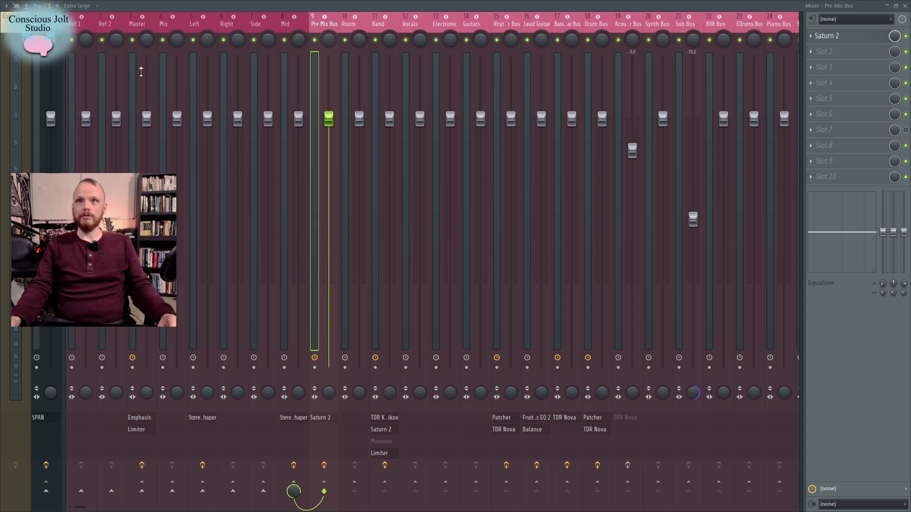
{"action": "left_click", "coordinate": [142, 419]}
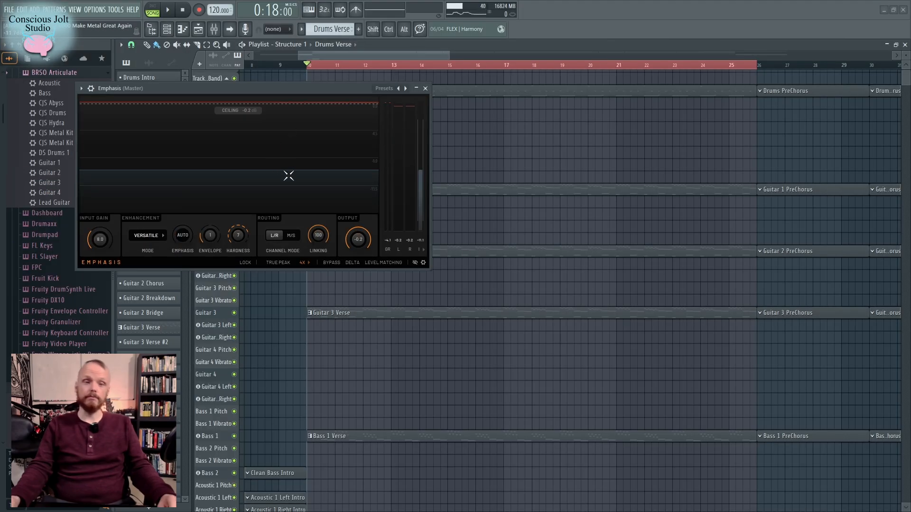
{"action": "key", "text": "space"}
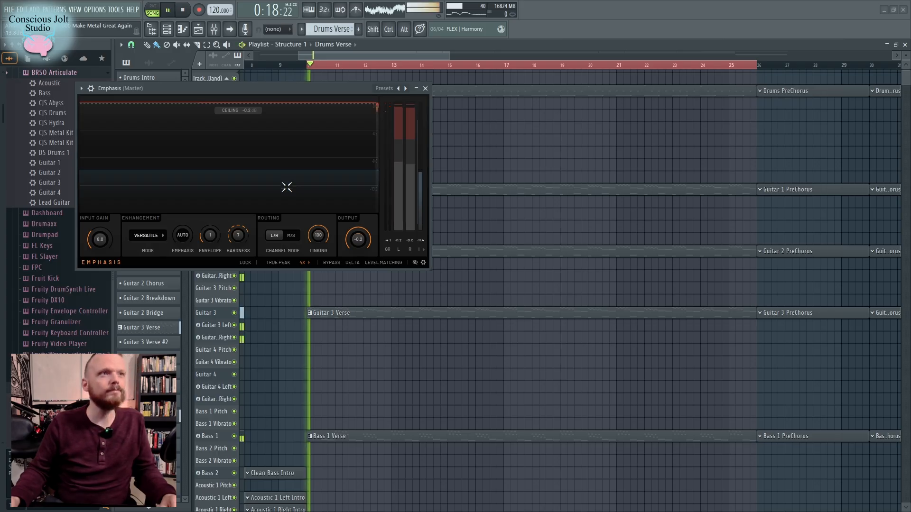
{"action": "key", "text": "space"}
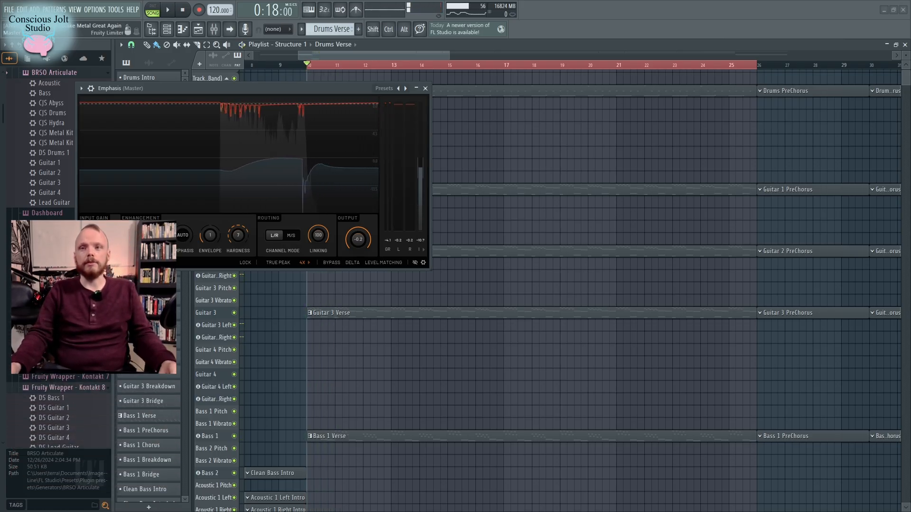
Inspect and close the Fruity Limiter on mixer track 3, and open the SPAN analyzer on the main output channel
{"action": "key", "text": "F9"}
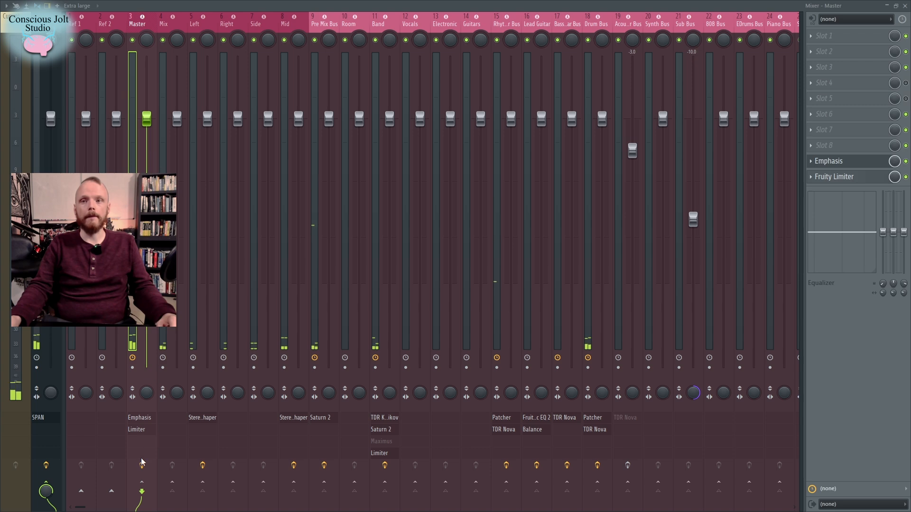
{"action": "left_click", "coordinate": [147, 431]}
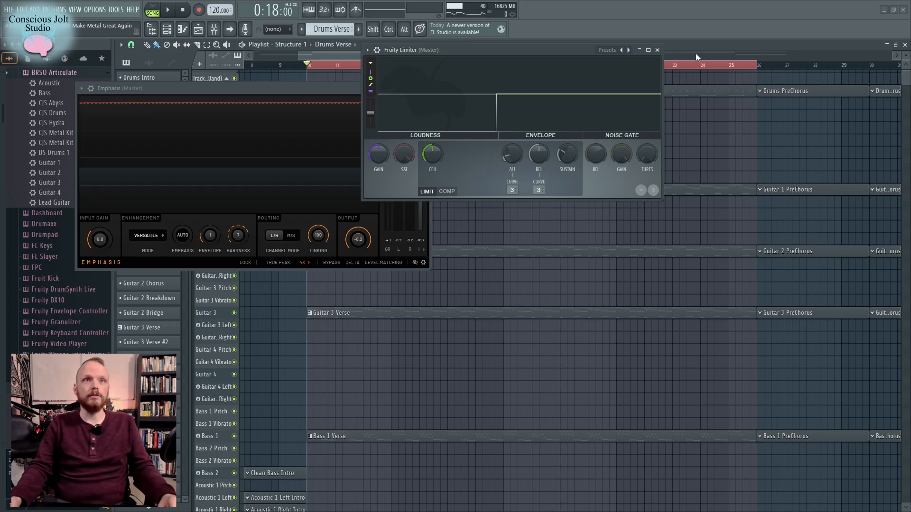
{"action": "left_click", "coordinate": [657, 50]}
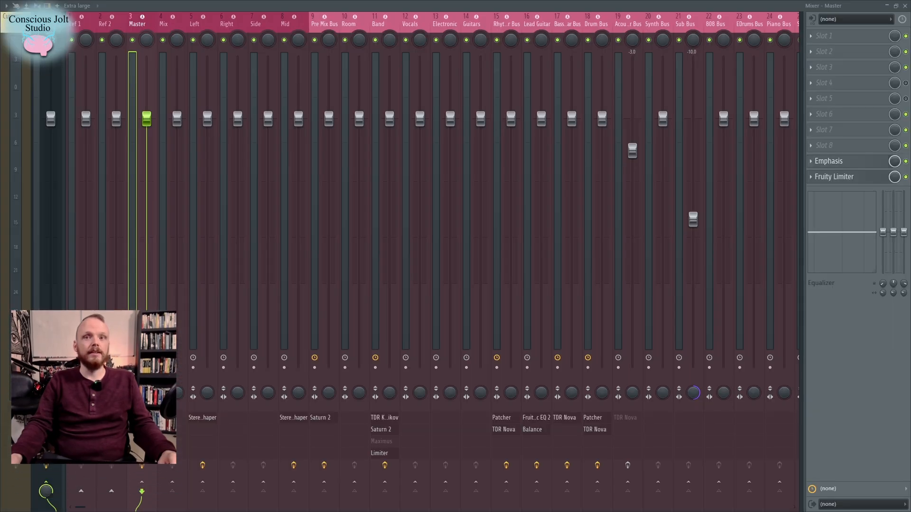
{"action": "left_click", "coordinate": [54, 411]}
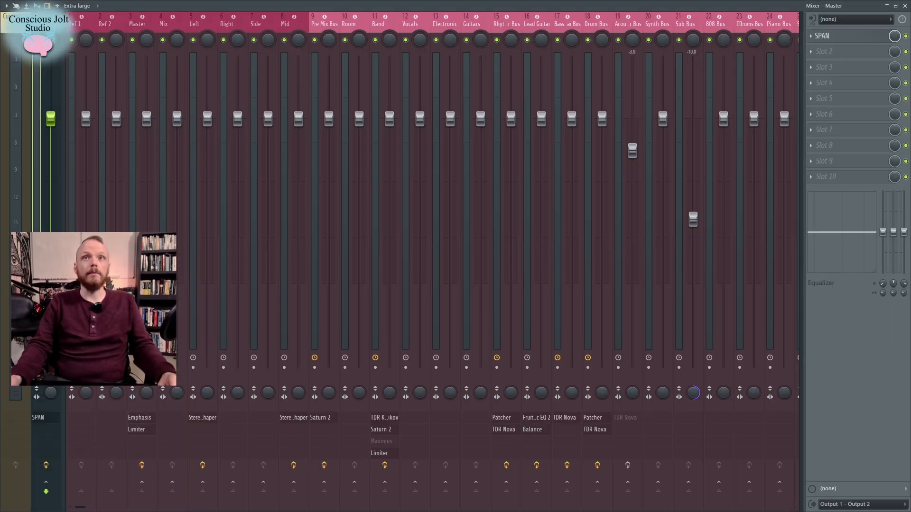
{"action": "left_click", "coordinate": [53, 417]}
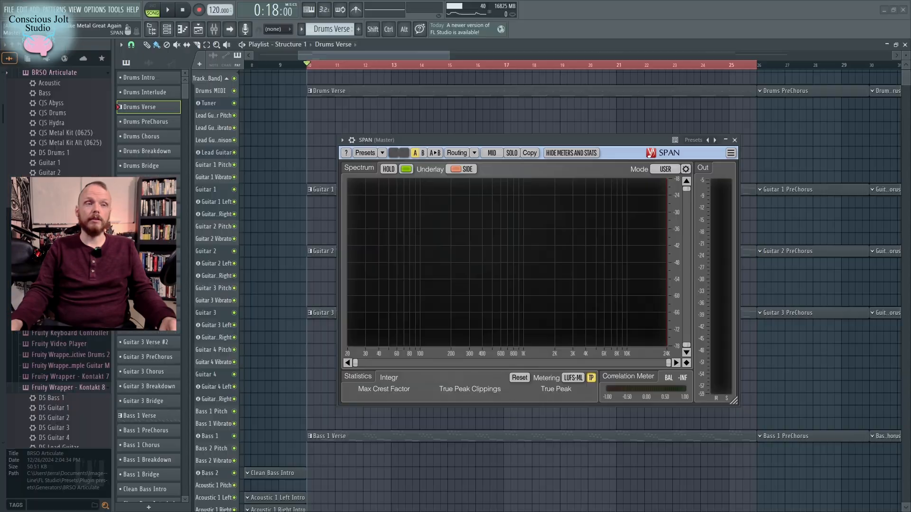
Play the Verse to examine its spectrum and levels in SPAN, close the analyzer and stop playback
{"action": "left_click_drag", "start_coordinate": [573, 132], "coordinate": [568, 131]}
{"action": "key", "text": "space"}
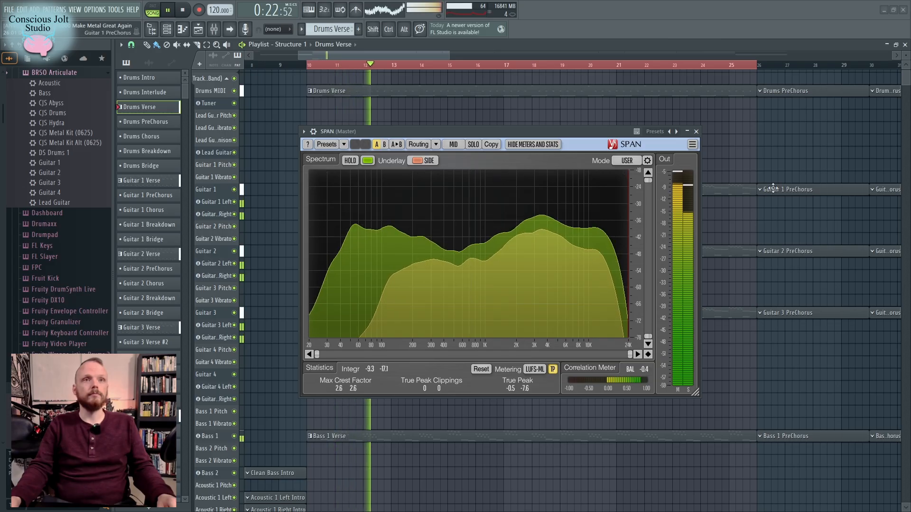
{"action": "left_click", "coordinate": [697, 132]}
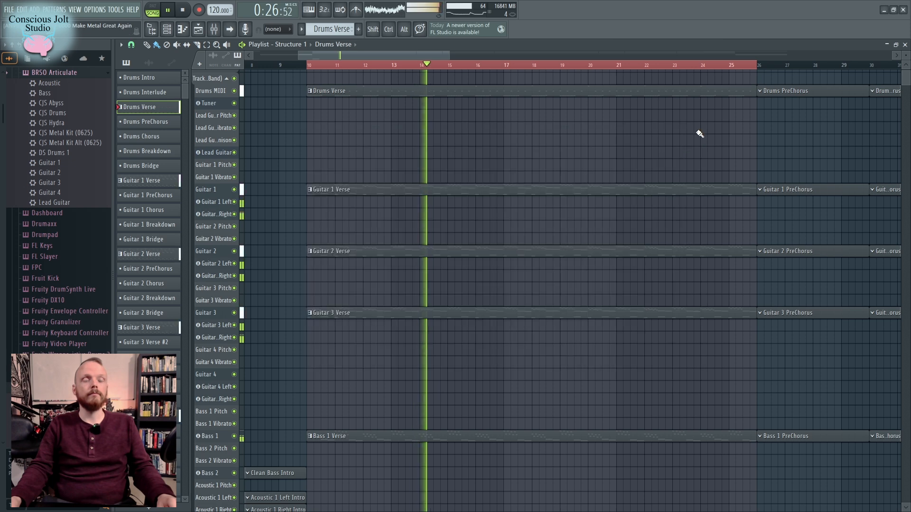
{"action": "key", "text": "space"}
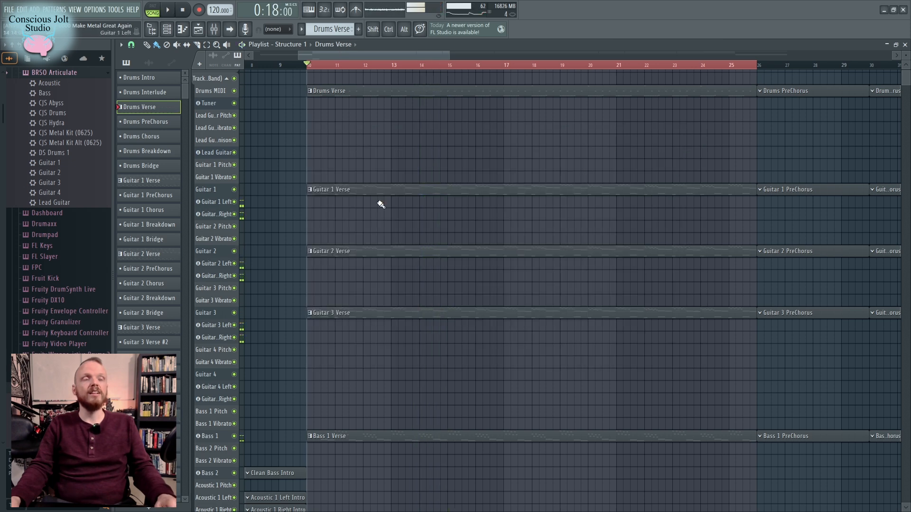
Expand the Sound Design track group, enlarge the Sub 1 track and inspect its Sub Bass (A) Alt clip
{"action": "scroll", "coordinate": [378, 204], "scroll_direction": "down", "scroll_amount": 15}
{"action": "scroll", "coordinate": [327, 253], "scroll_direction": "up", "scroll_amount": 4}
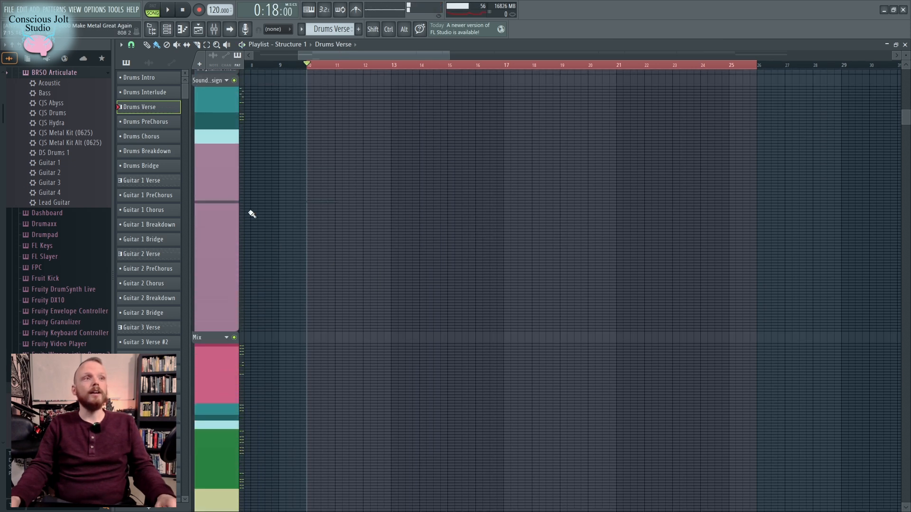
{"action": "scroll", "coordinate": [224, 190], "scroll_direction": "down", "scroll_amount": 5}
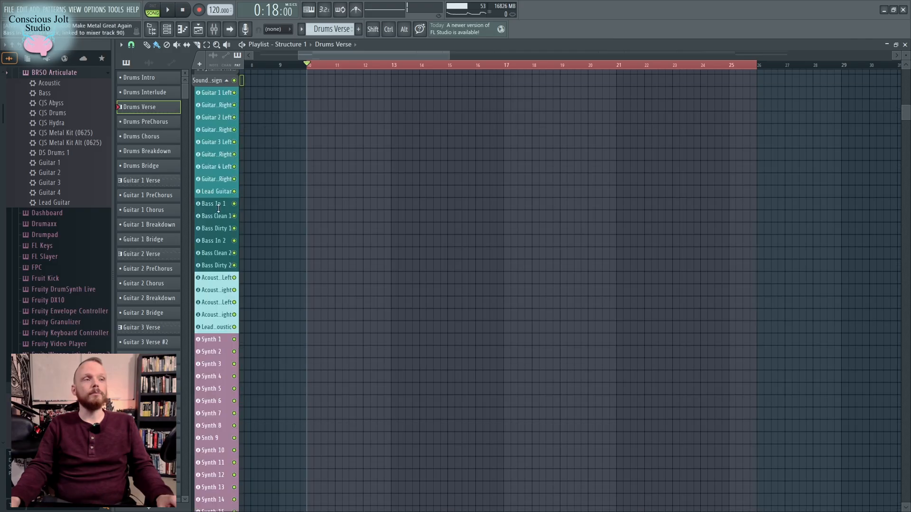
{"action": "left_click", "coordinate": [234, 244]}
{"action": "left_click", "coordinate": [234, 244]}
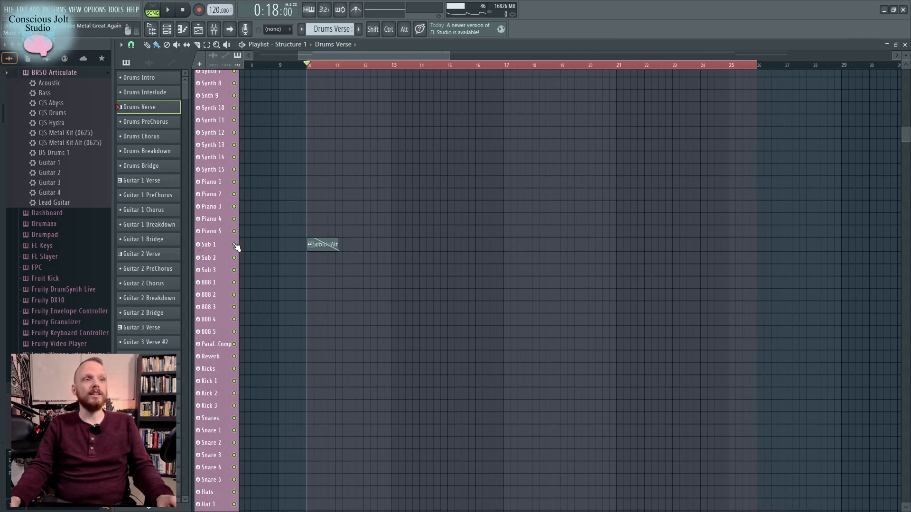
{"action": "scroll", "coordinate": [287, 252], "scroll_direction": "up", "scroll_amount": 3}
{"action": "left_click_drag", "start_coordinate": [219, 251], "coordinate": [216, 288]}
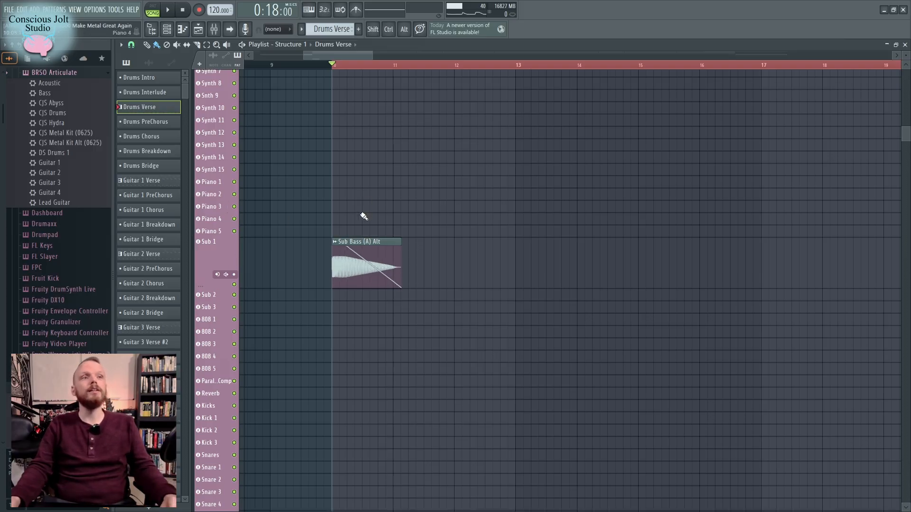
{"action": "scroll", "coordinate": [337, 267], "scroll_direction": "up", "scroll_amount": 5}
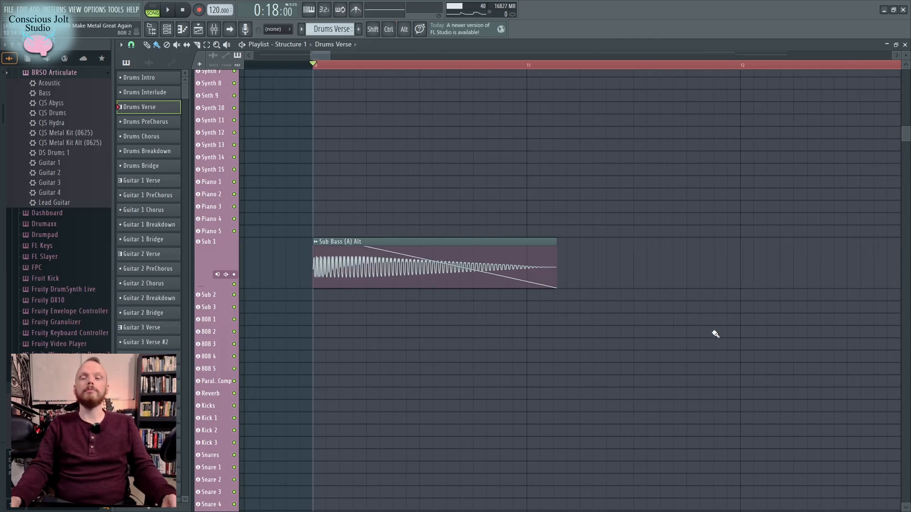
{"action": "scroll", "coordinate": [573, 267], "scroll_direction": "down", "scroll_amount": 3}
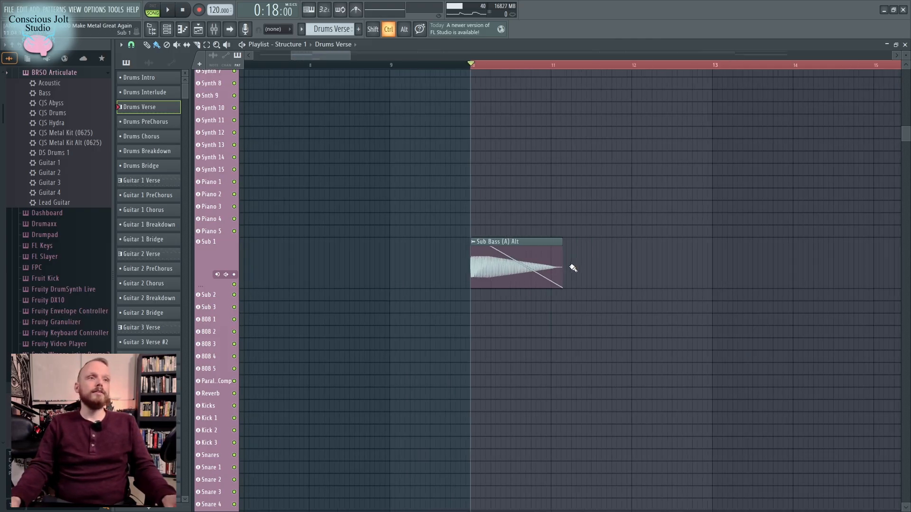
Play the start of the Verse while watching the mixer levels, and bring the Drum, Bass Guitar and Sub buses into view
{"action": "key", "text": "F9"}
{"action": "key", "text": "space"}
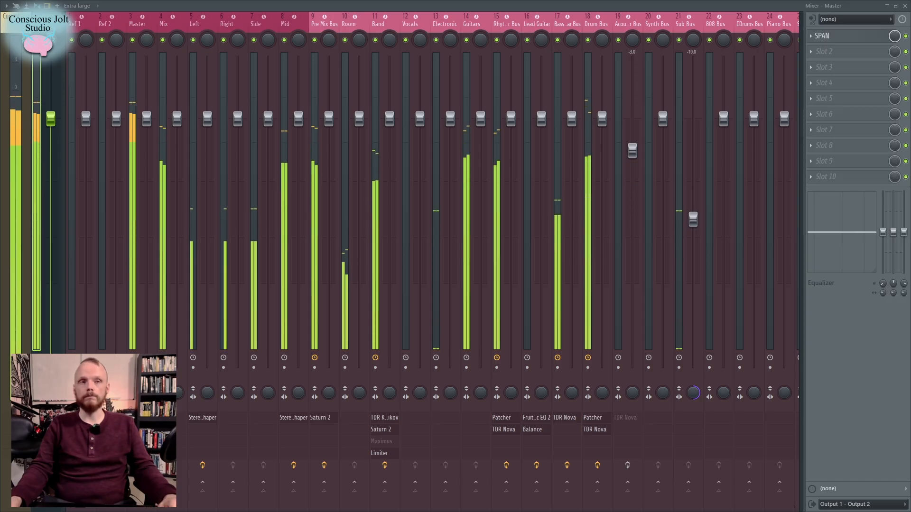
{"action": "key", "text": "space"}
{"action": "left_click_drag", "start_coordinate": [78, 511], "coordinate": [105, 510]}
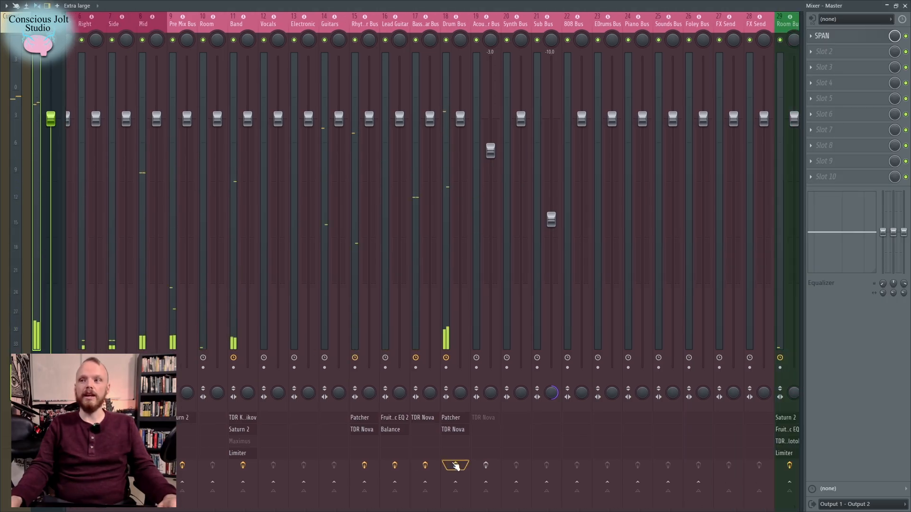
Open TDR Nova on the Drum Bus, inspect its sidechain input source in the processing settings, and close the plugin
{"action": "left_click", "coordinate": [460, 434]}
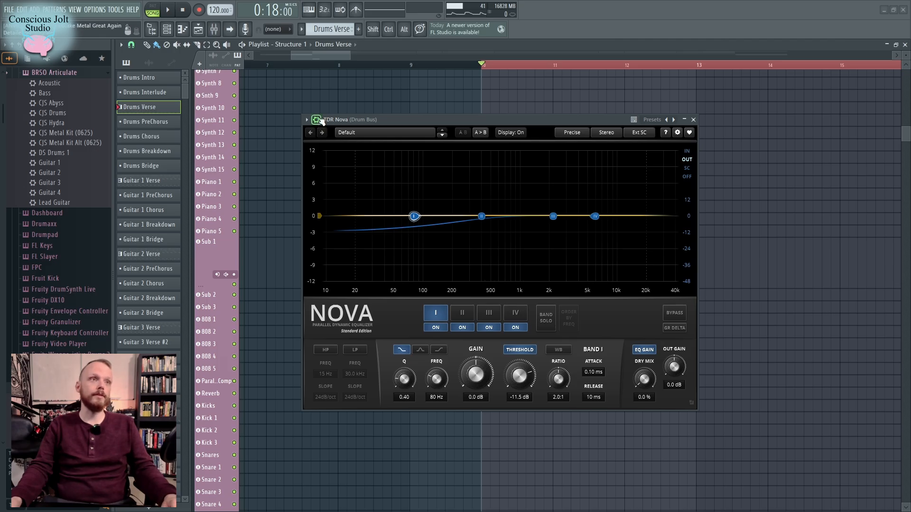
{"action": "left_click", "coordinate": [318, 120]}
{"action": "left_click", "coordinate": [347, 158]}
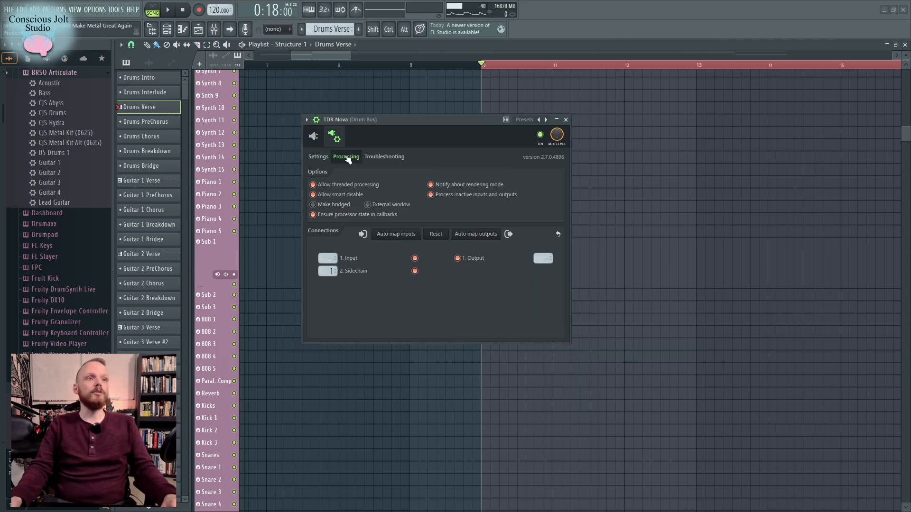
{"action": "left_click", "coordinate": [332, 272]}
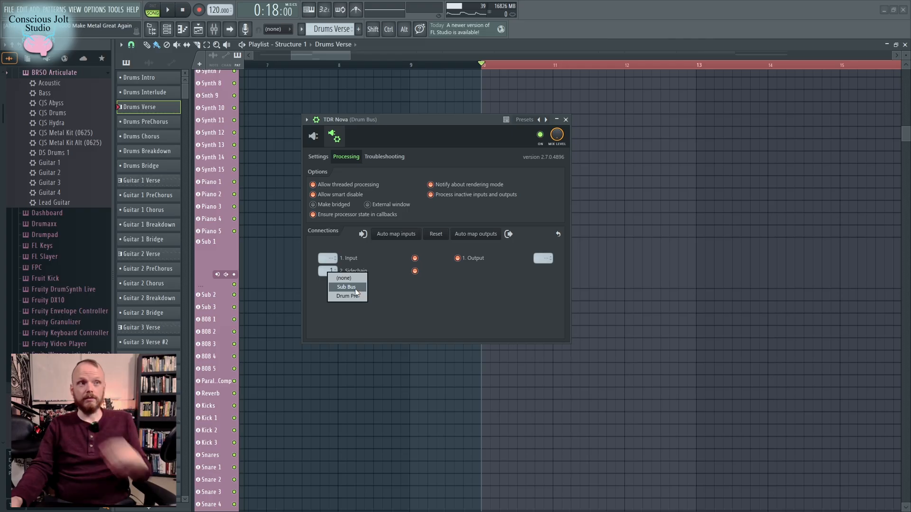
{"action": "left_click", "coordinate": [393, 306]}
{"action": "left_click", "coordinate": [316, 120]}
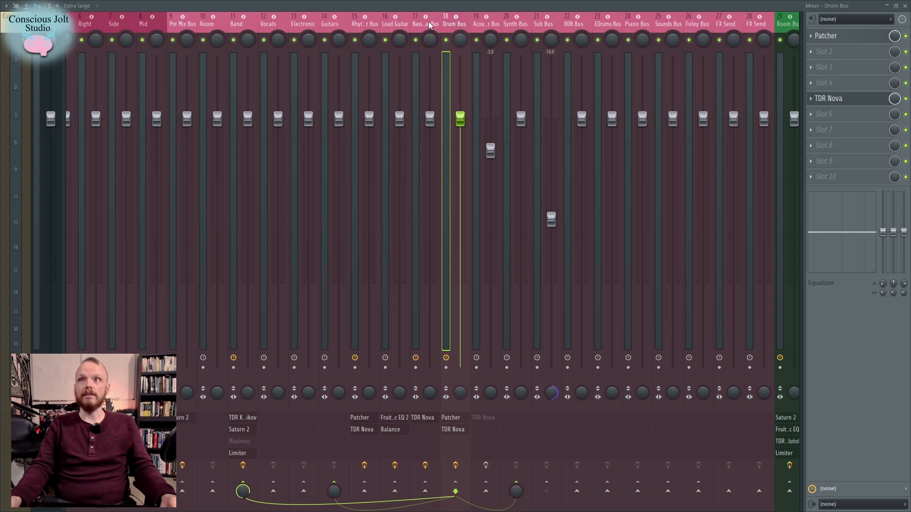
Inspect the Sub Bus routing to the bass and drum buses, and view TDR Nova on the Bass Guitar Bus
{"action": "left_click", "coordinate": [546, 430]}
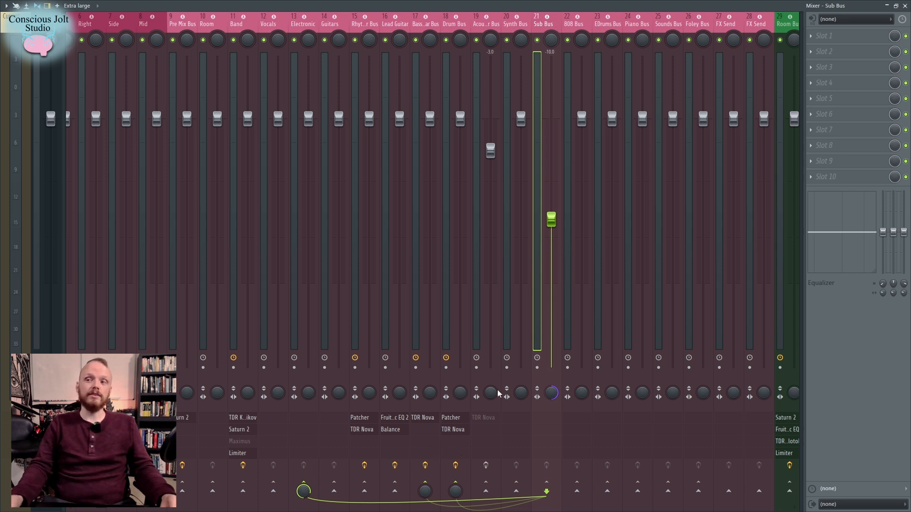
{"action": "left_click", "coordinate": [428, 421]}
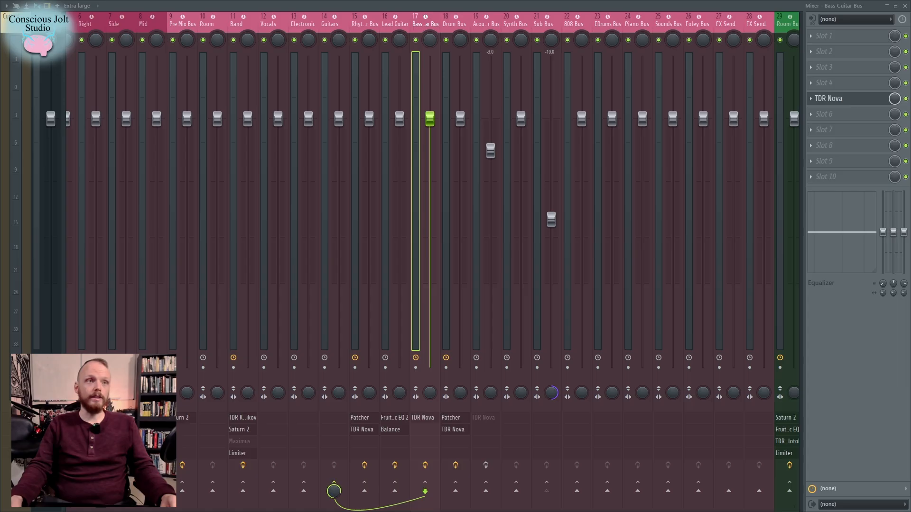
{"action": "left_click", "coordinate": [464, 432]}
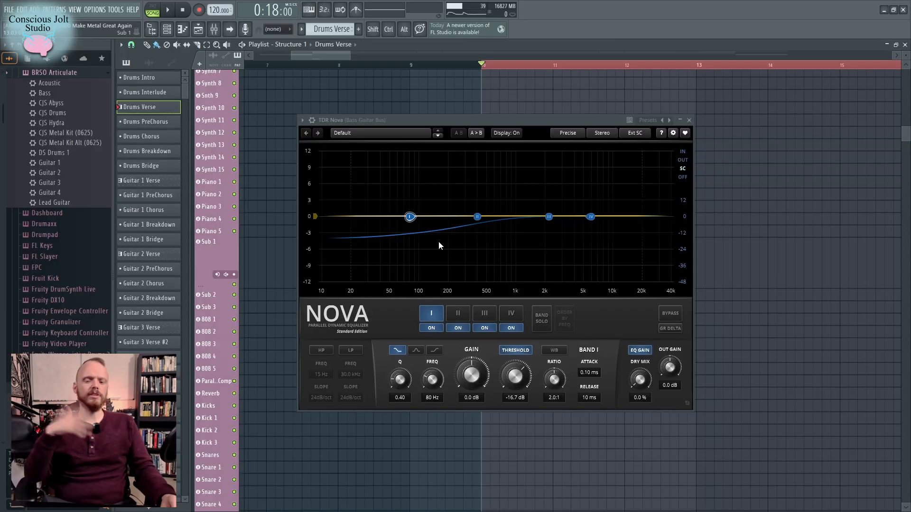
{"action": "left_click", "coordinate": [690, 120]}
Play the Verse in the mixer to compare the Sub Bus and Bass Guitar Bus levels, and reopen the Bass Guitar Bus's TDR Nova
{"action": "key", "text": "F9"}
{"action": "key", "text": "space"}
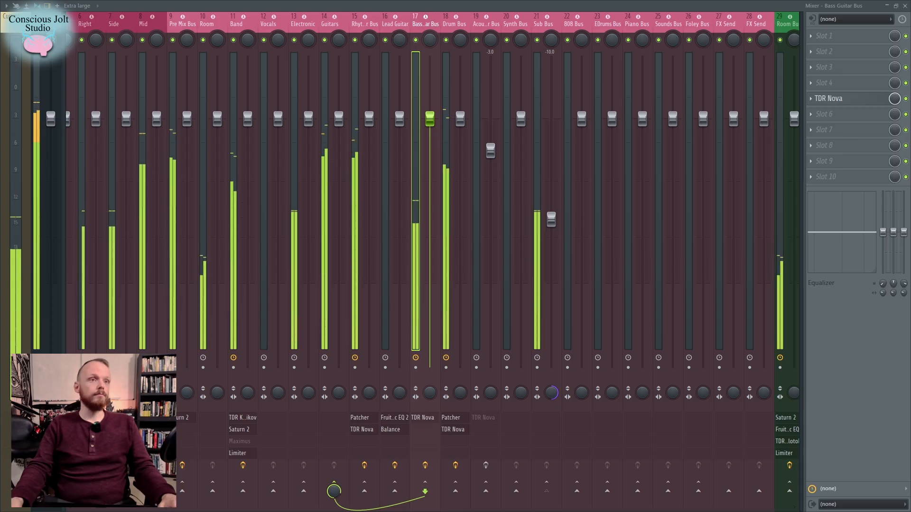
{"action": "left_click", "coordinate": [433, 422]}
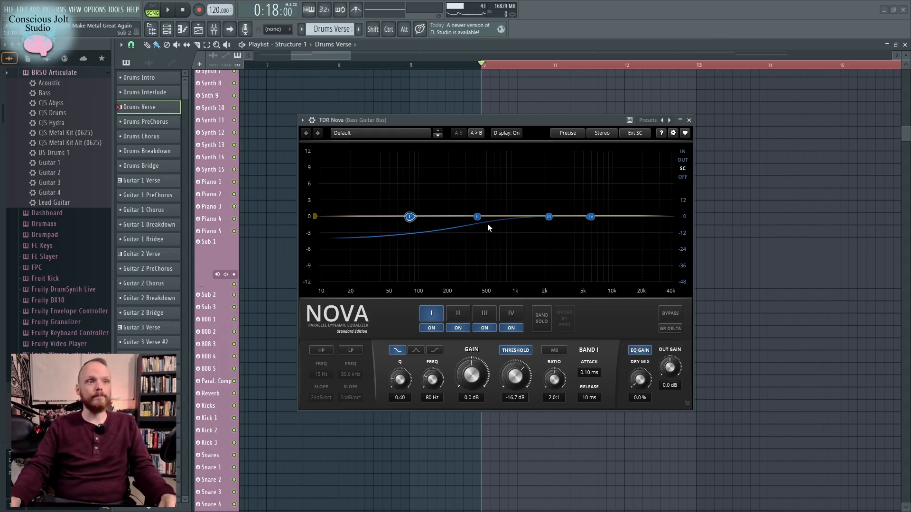
Display band I of TDR Nova on the Bass Guitar Bus and review its sidechain source options, keeping Ext SC
{"action": "left_click", "coordinate": [356, 325]}
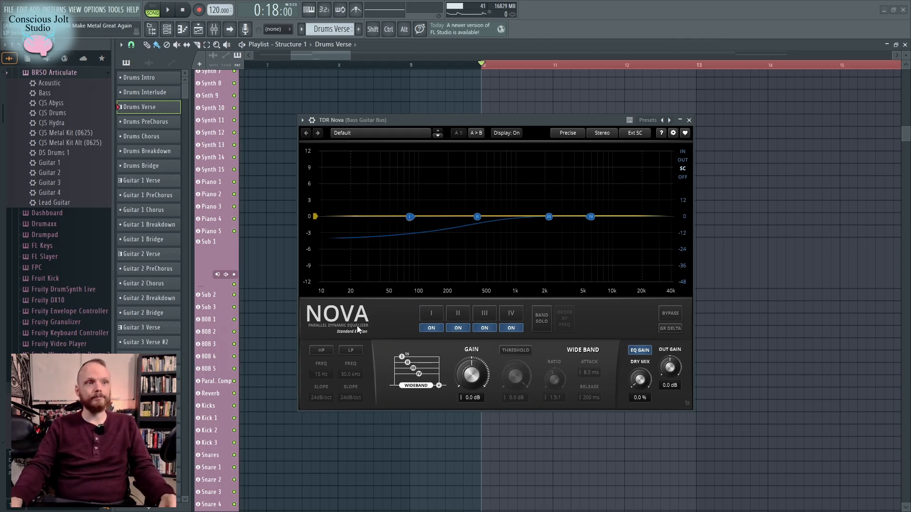
{"action": "left_click", "coordinate": [440, 313]}
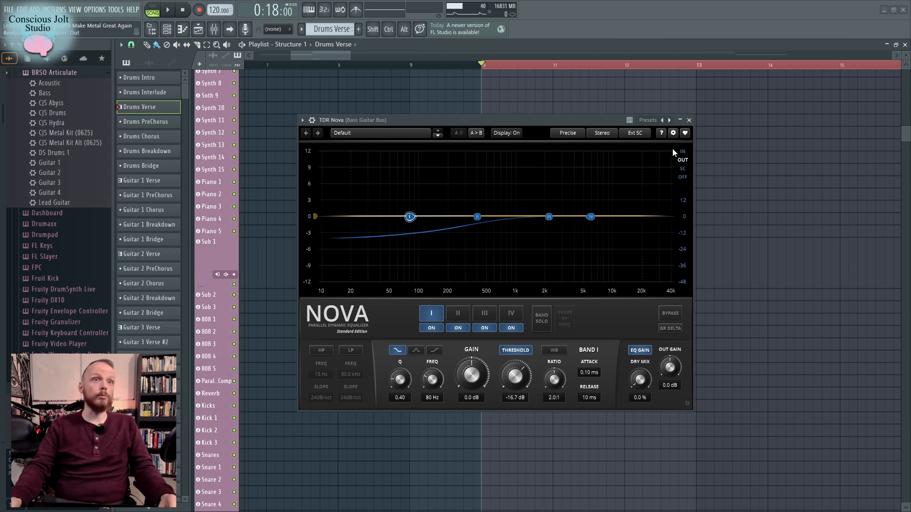
{"action": "left_click", "coordinate": [642, 133]}
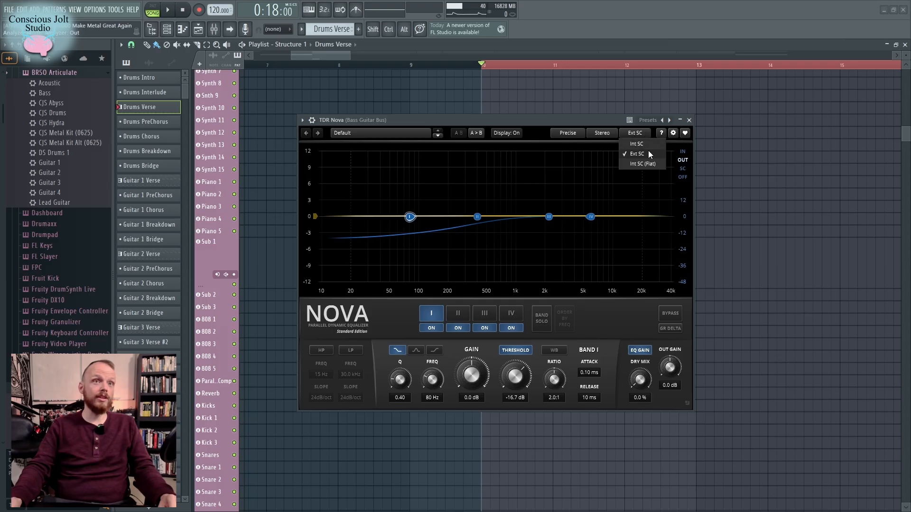
{"action": "left_click", "coordinate": [683, 174]}
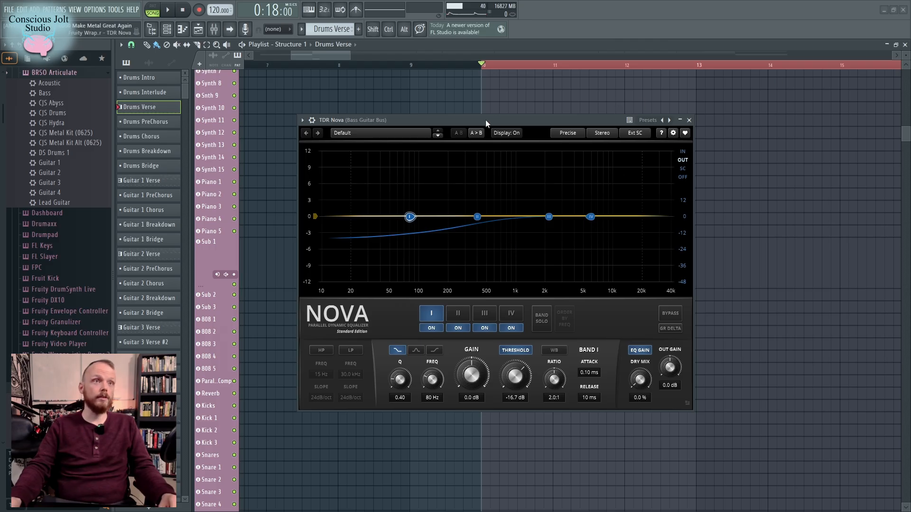
Play the Verse with TDR Nova's analyzer on its output, switch the analyzer to SC, and play the Verse again
{"action": "key", "text": "space"}
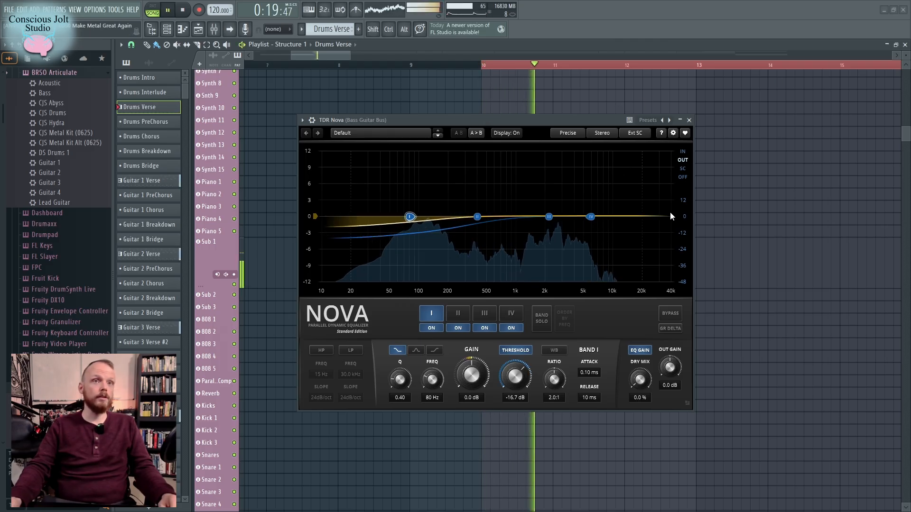
{"action": "key", "text": "space"}
{"action": "left_click", "coordinate": [683, 168]}
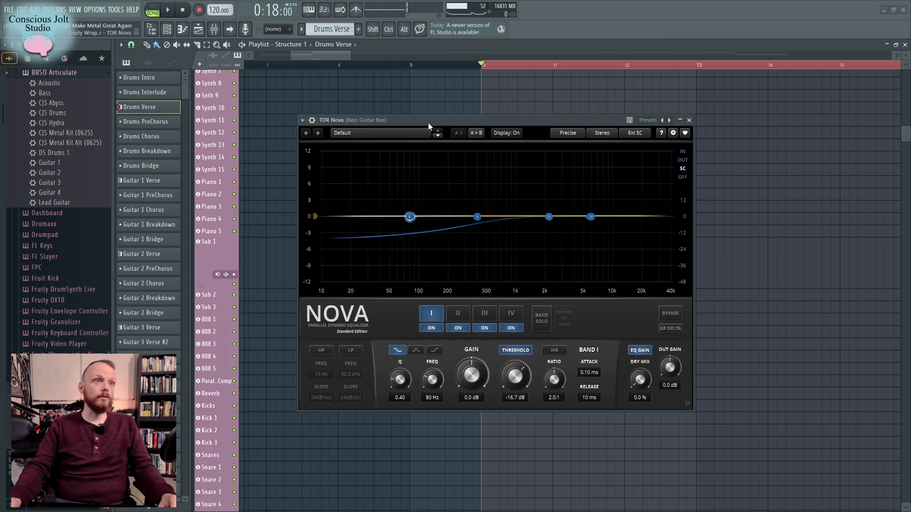
{"action": "key", "text": "space"}
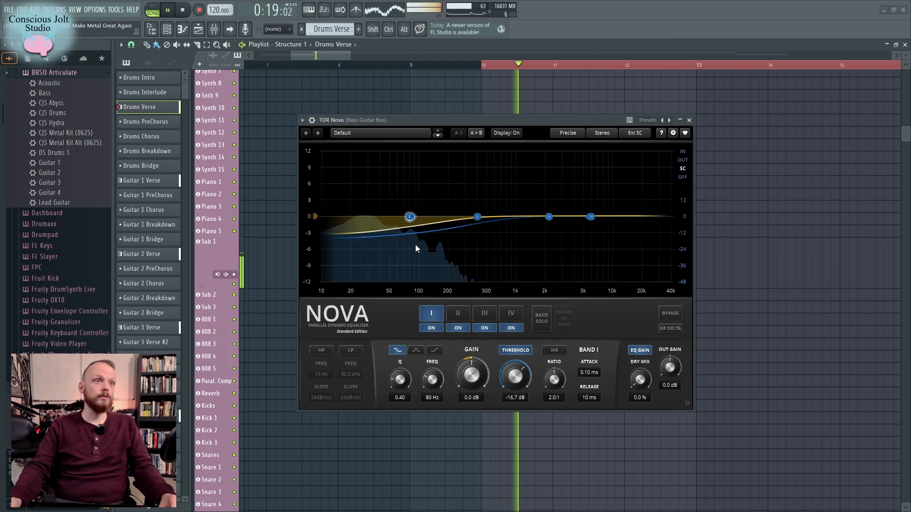
{"action": "key", "text": "space"}
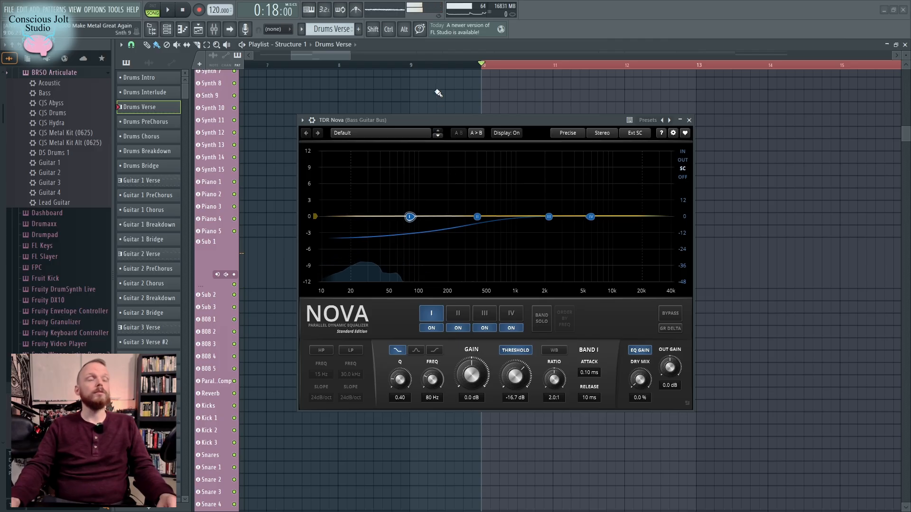
Close TDR Nova and return to the mixer's first tracks
{"action": "left_click", "coordinate": [689, 120]}
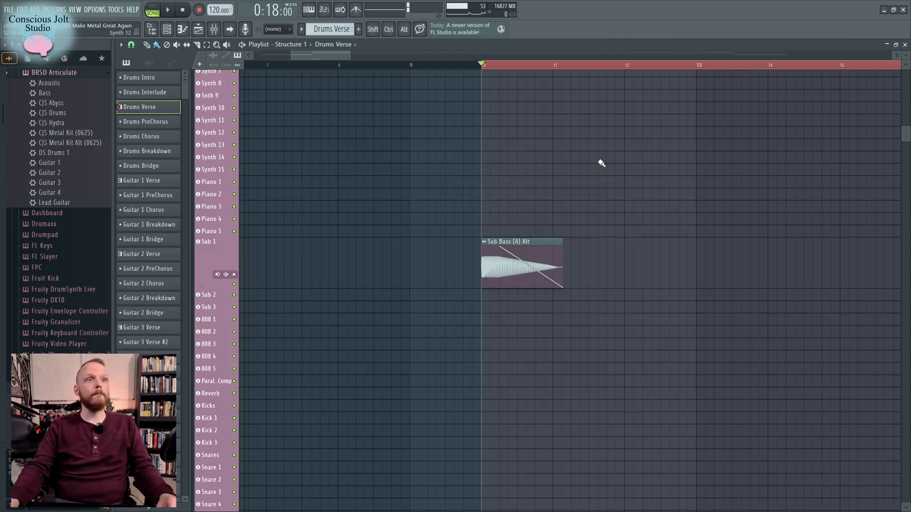
{"action": "key", "text": "F9"}
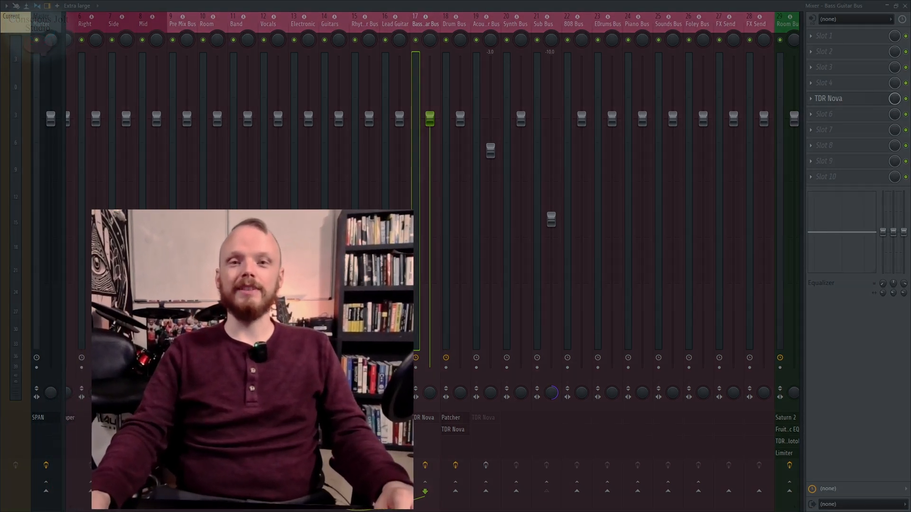
{"action": "left_click_drag", "start_coordinate": [103, 510], "coordinate": [76, 509]}
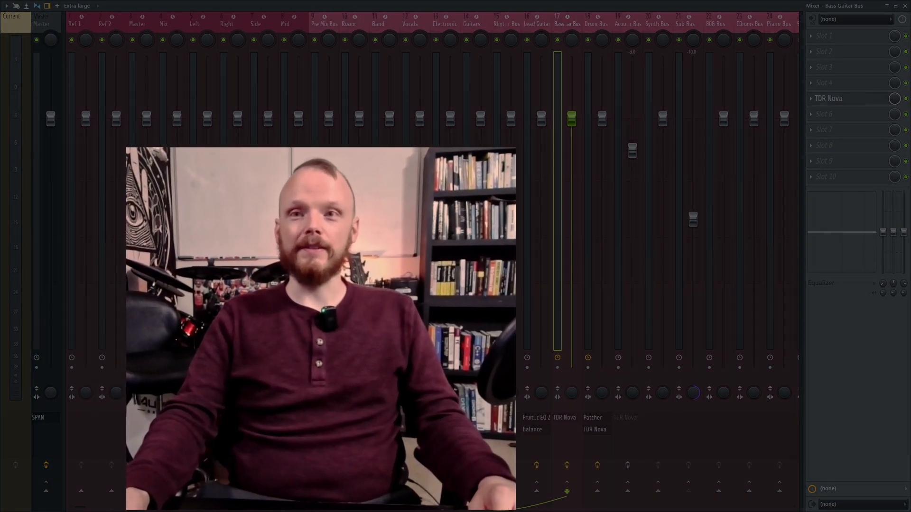